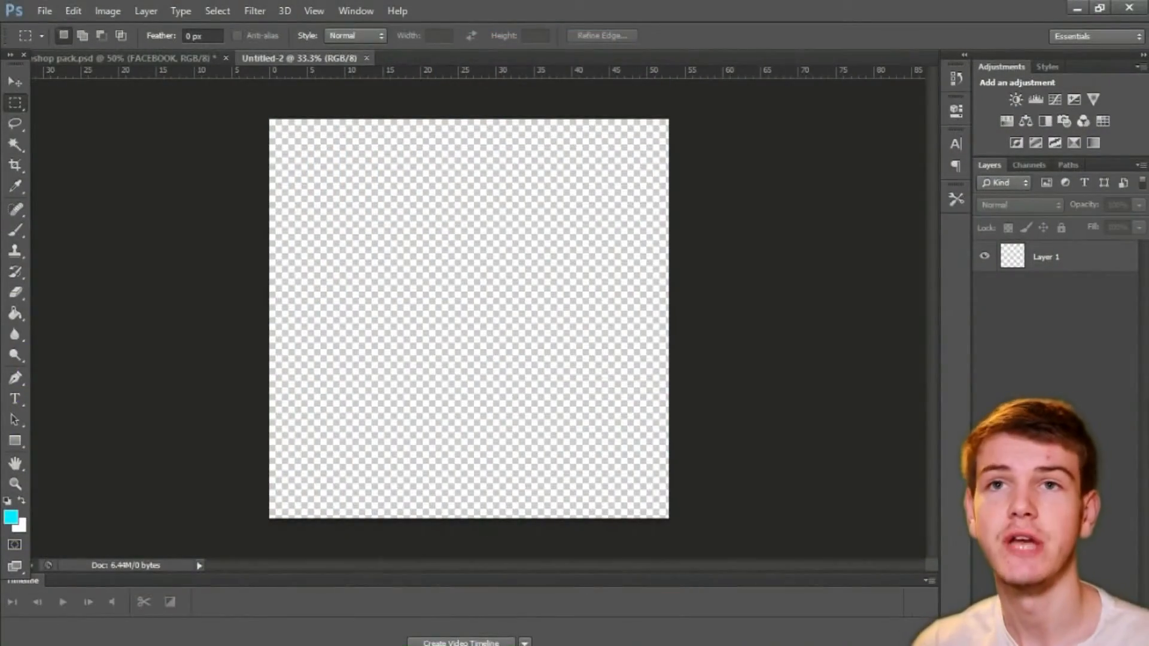
Step: Resize the image to 1280 pixels wide by 720 pixels high
click(44, 11)
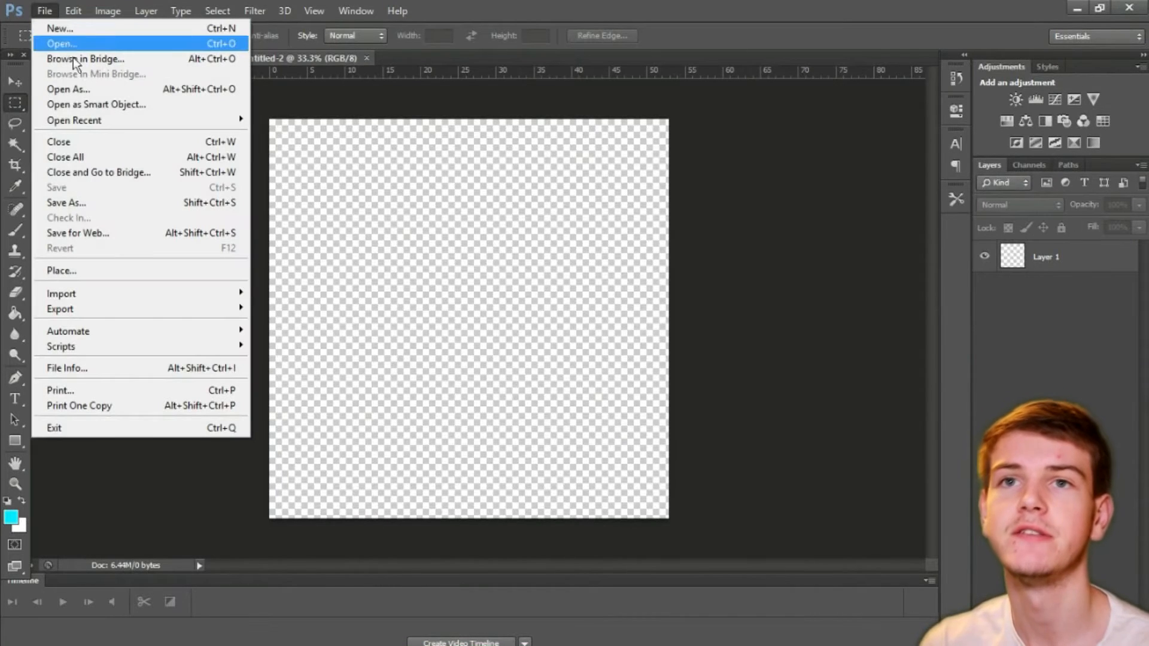
click(254, 128)
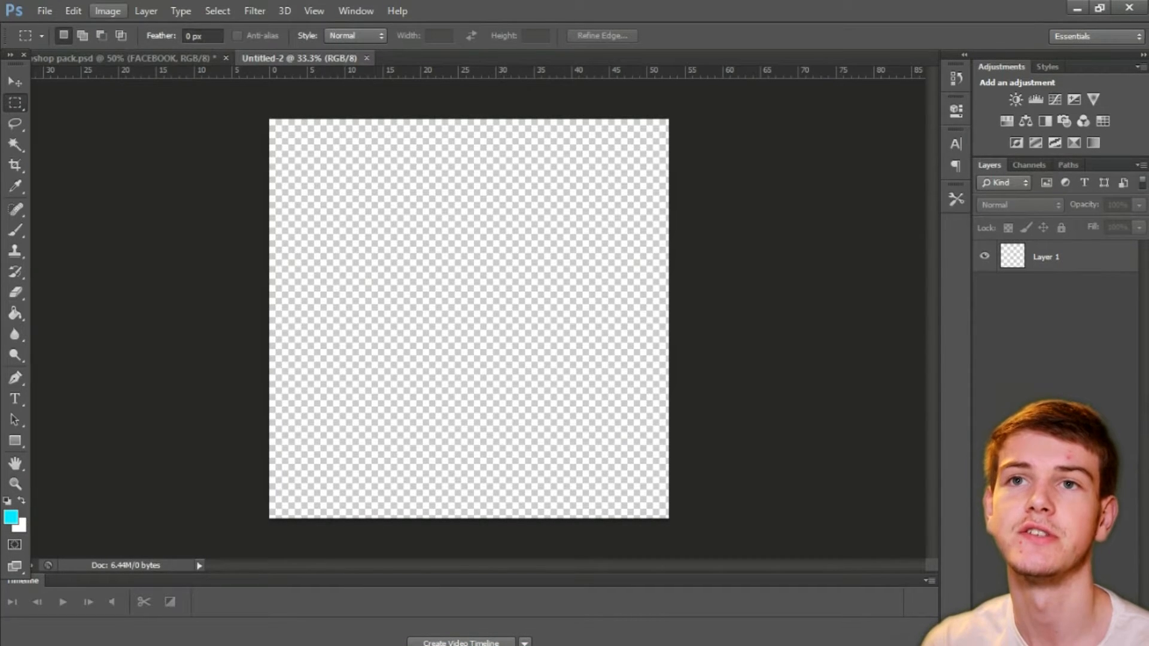
click(108, 11)
click(124, 121)
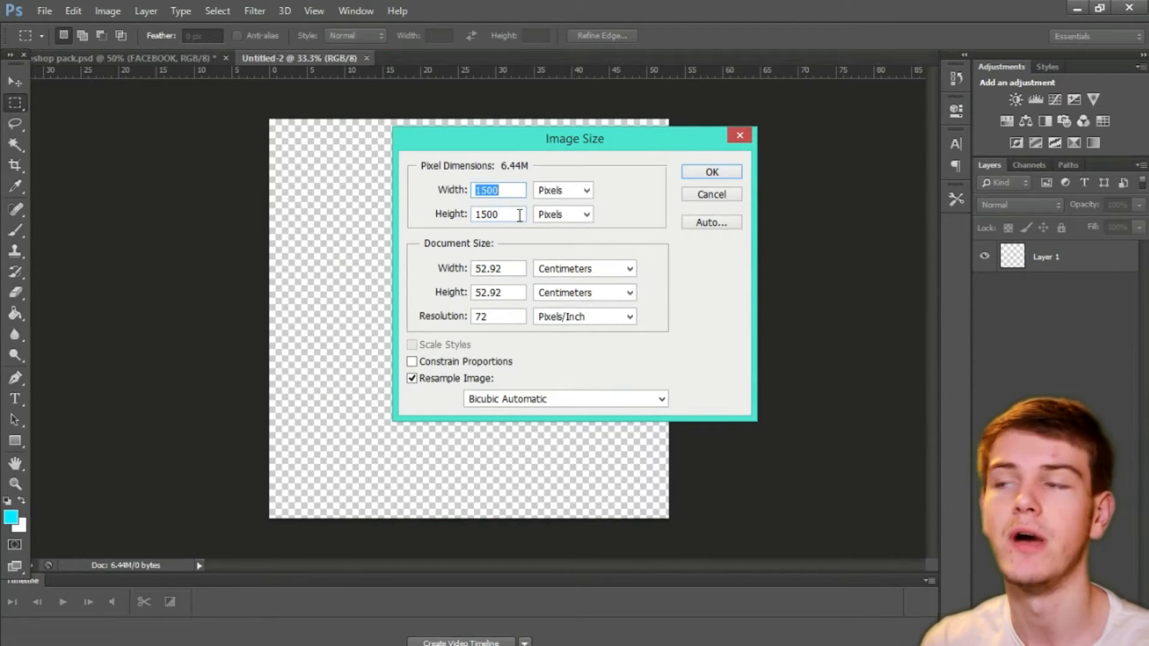
text(1280)
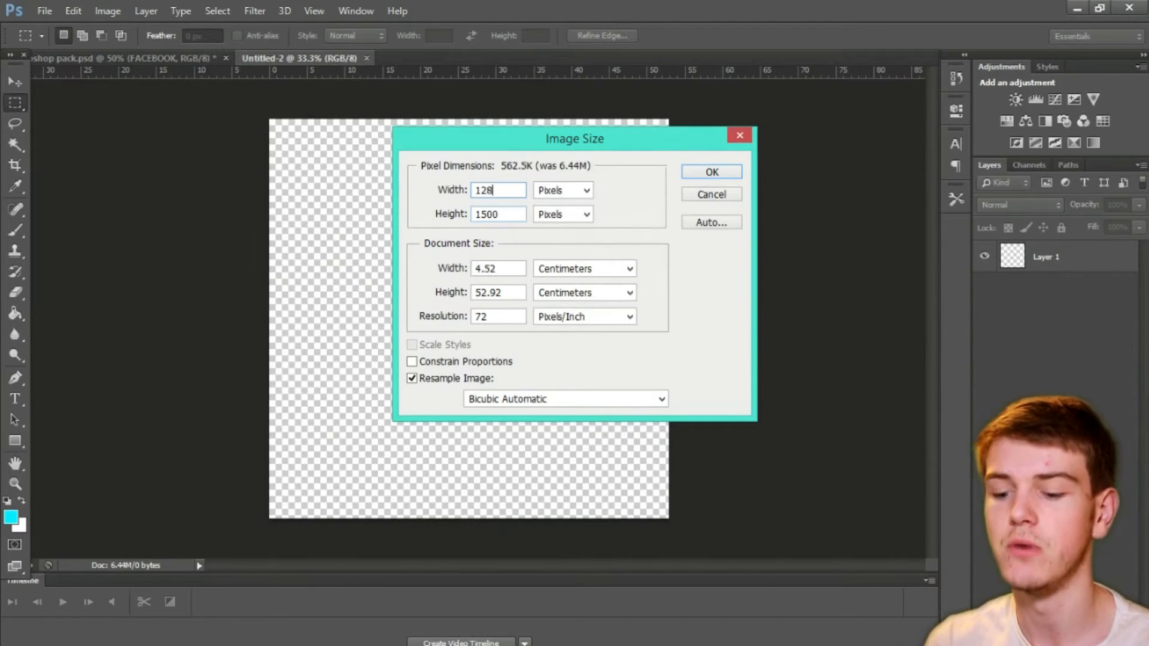
key(Tab)
key(Tab)
key(BackSpace)
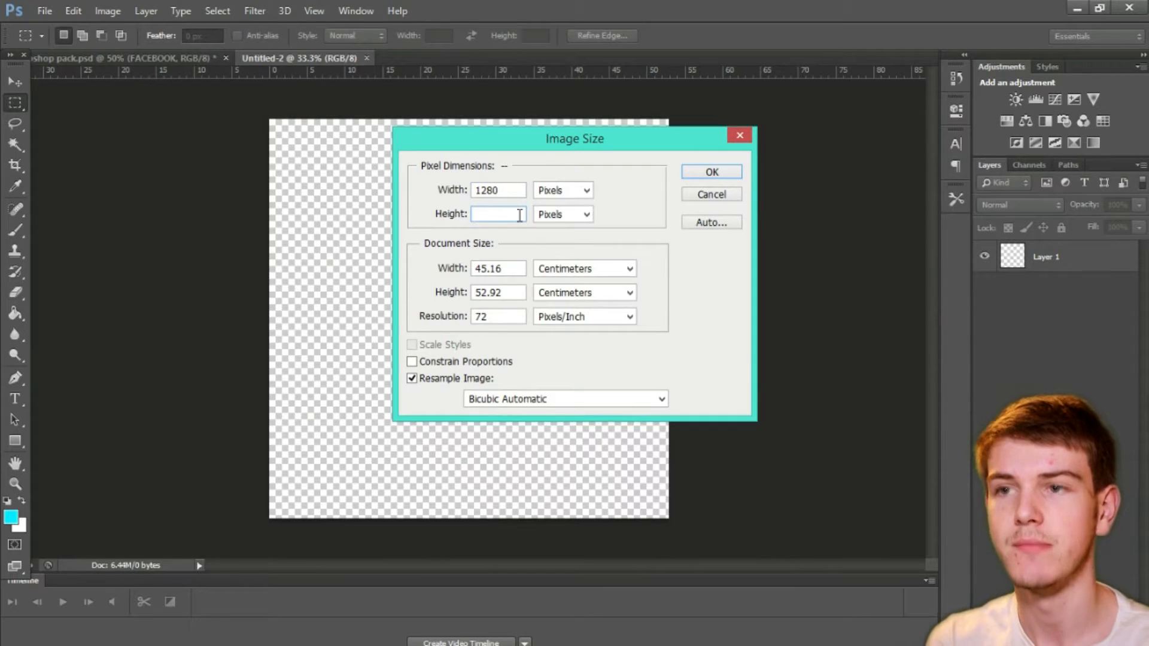
text(720)
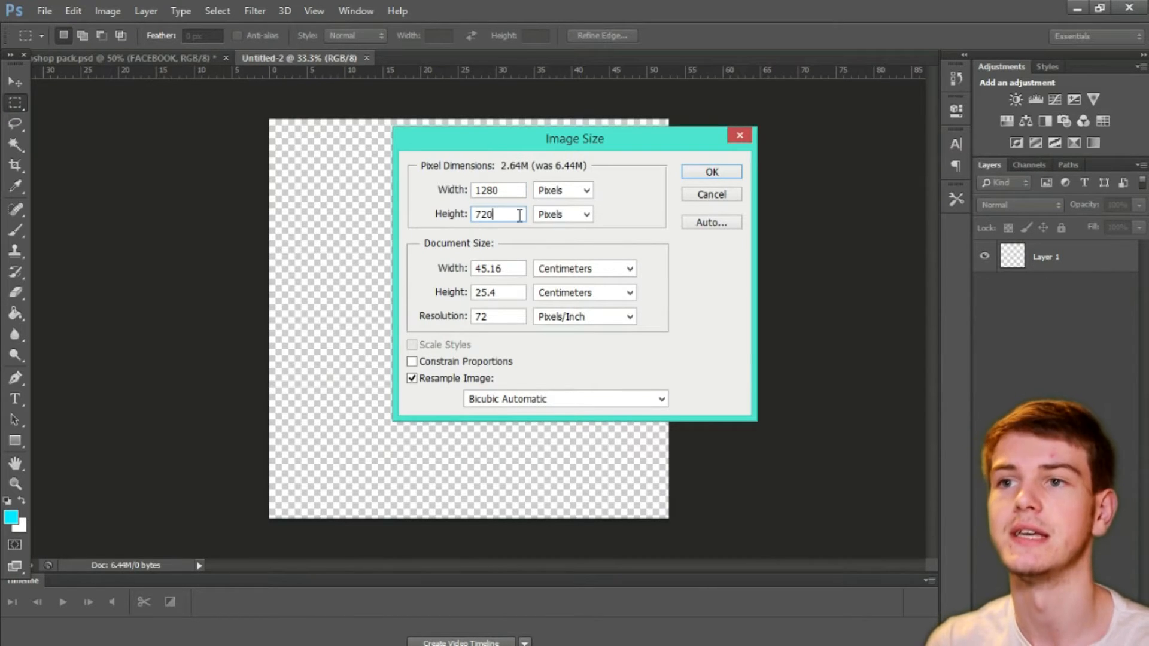
click(712, 172)
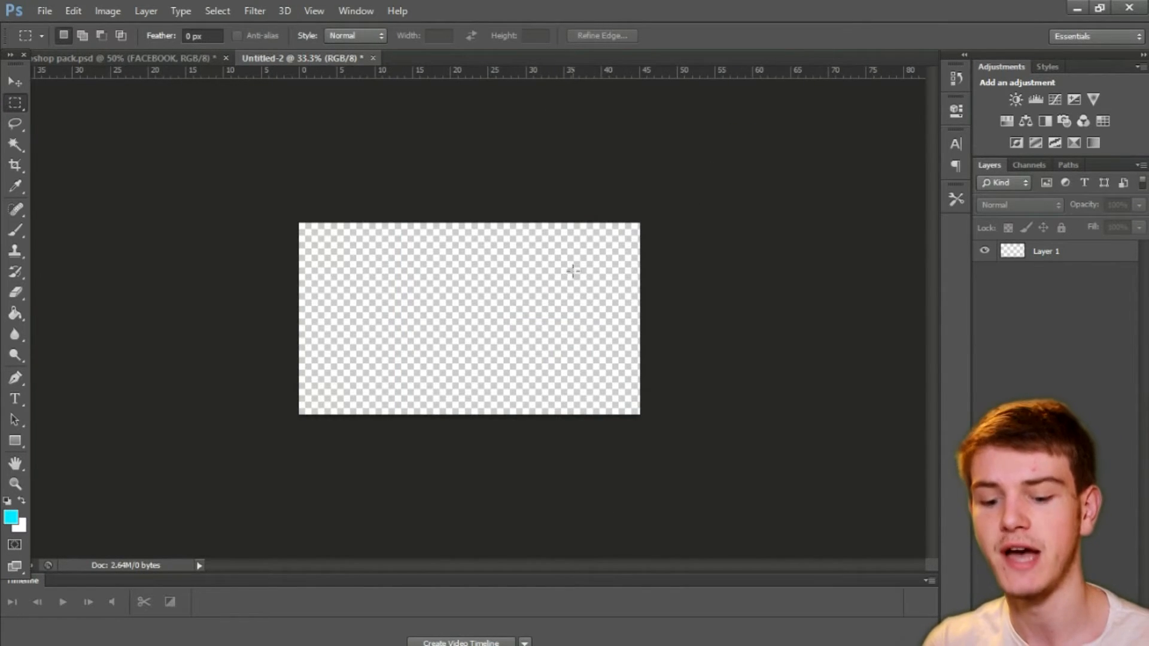
Step: Draw an unfilled outlined rectangle shape about 356 by 218 px near the canvas's left edge
key(ctrl+0)
key(alt)
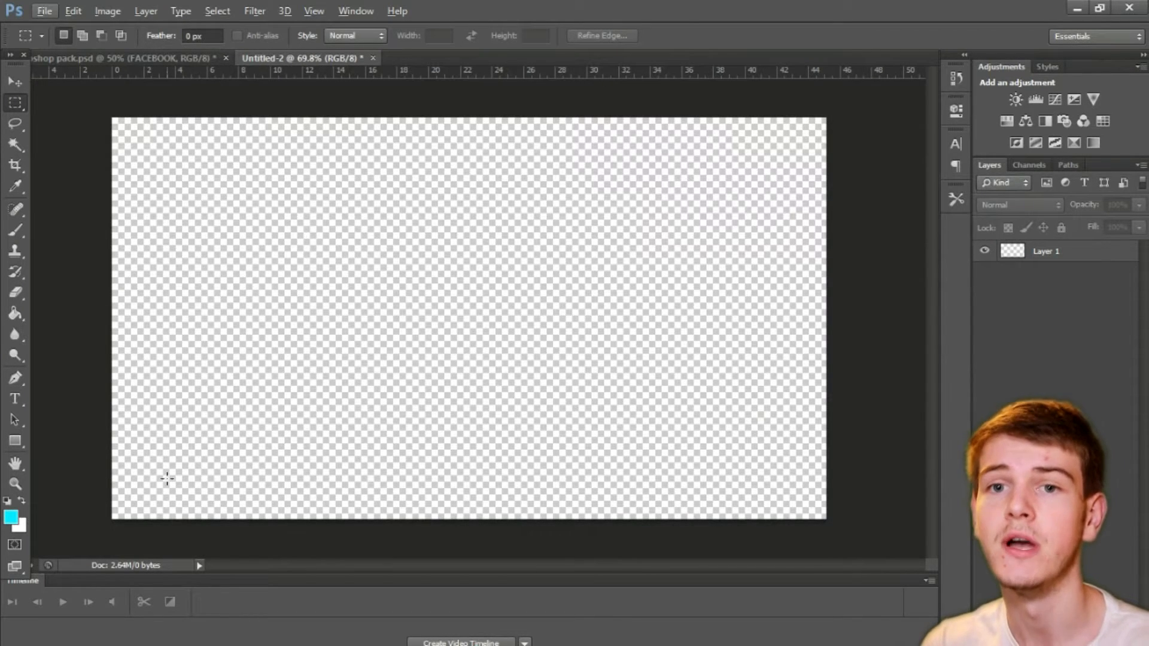
click(15, 440)
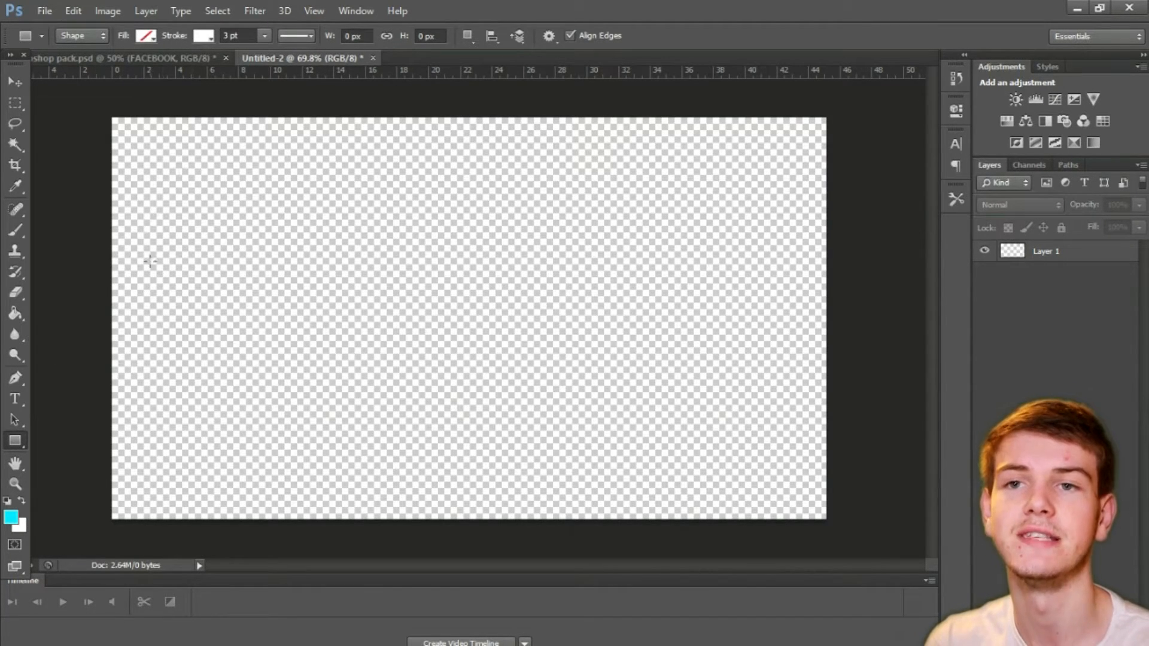
drag(143, 241, 341, 362)
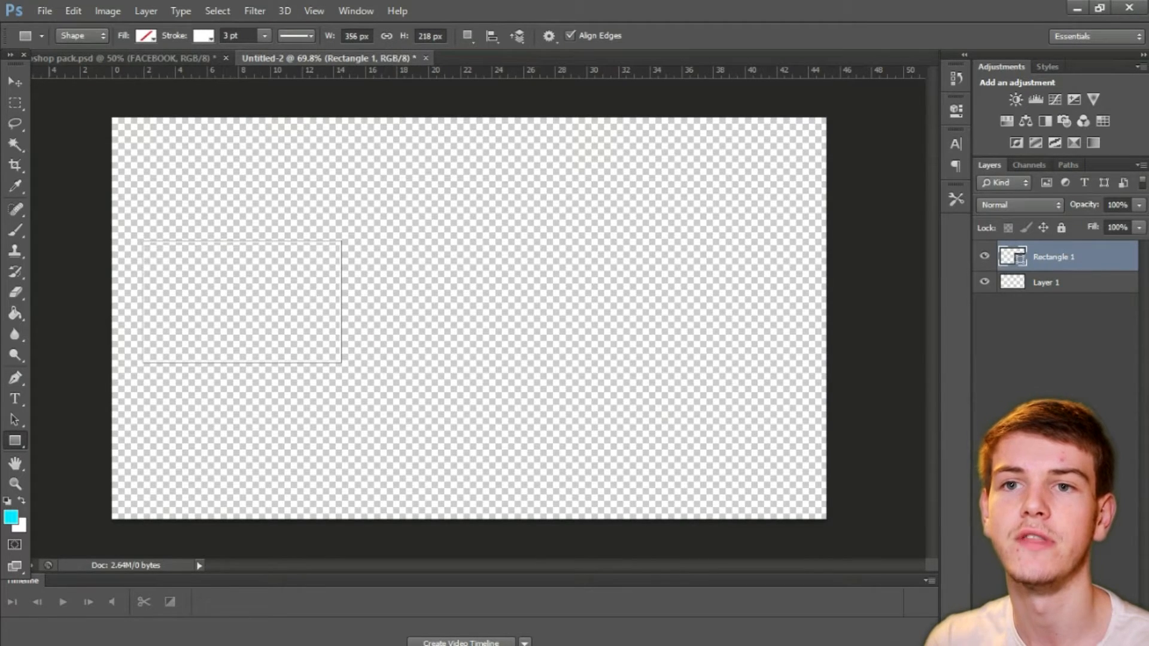
Step: Change the rectangle shape's stroke color to red
click(15, 102)
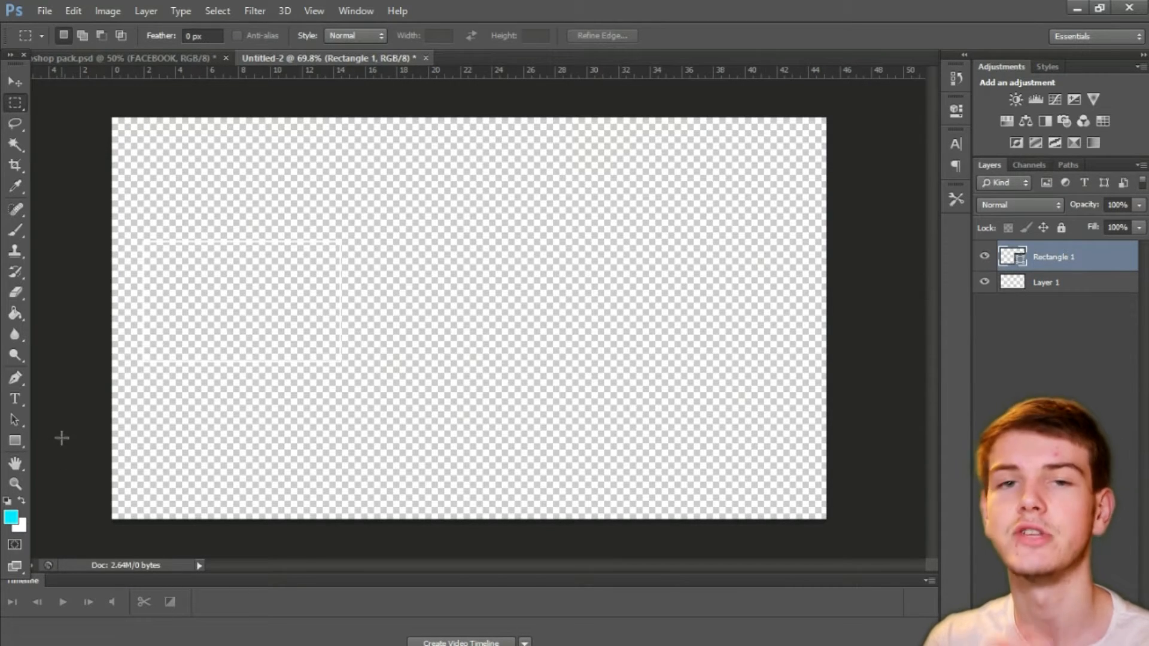
click(15, 440)
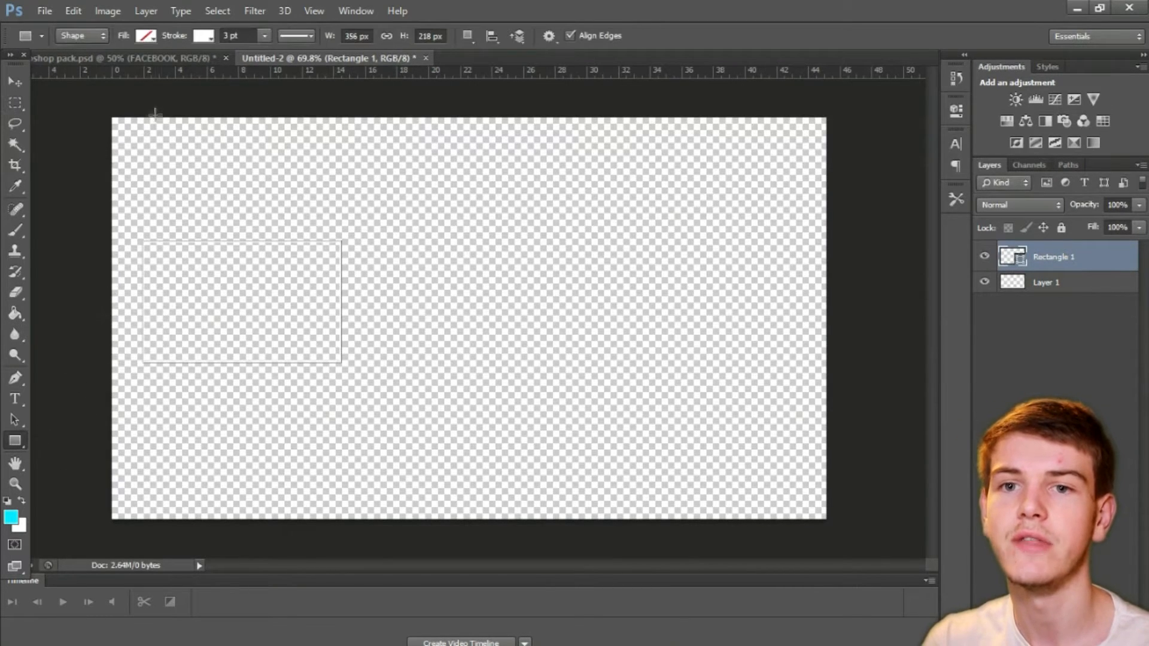
click(205, 36)
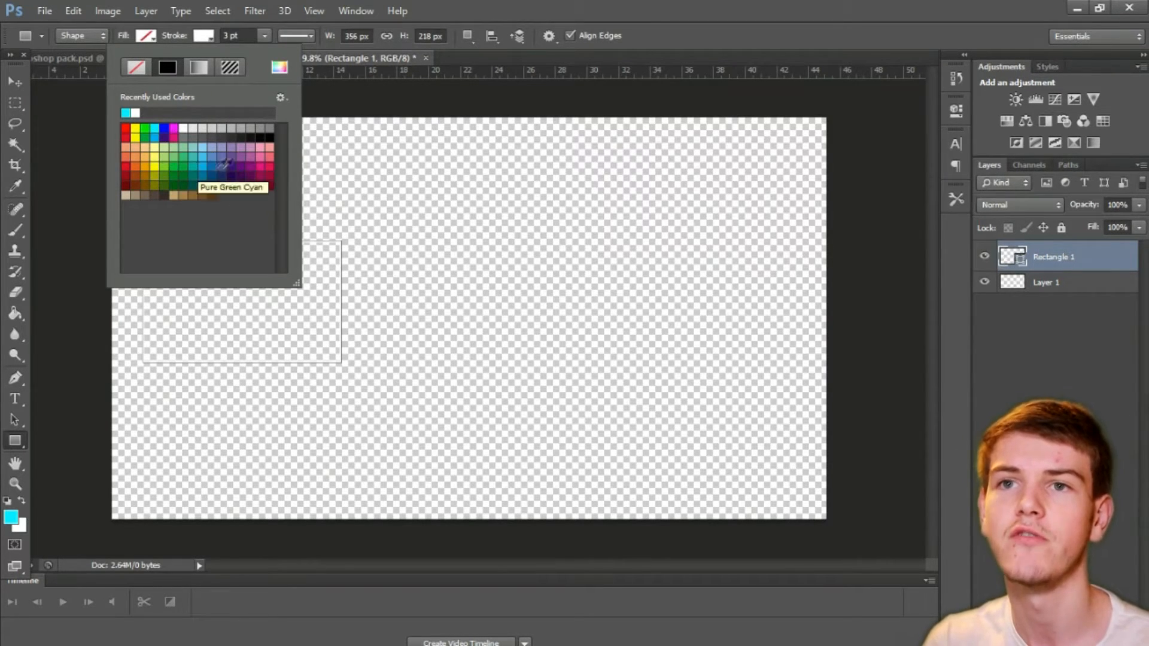
click(126, 166)
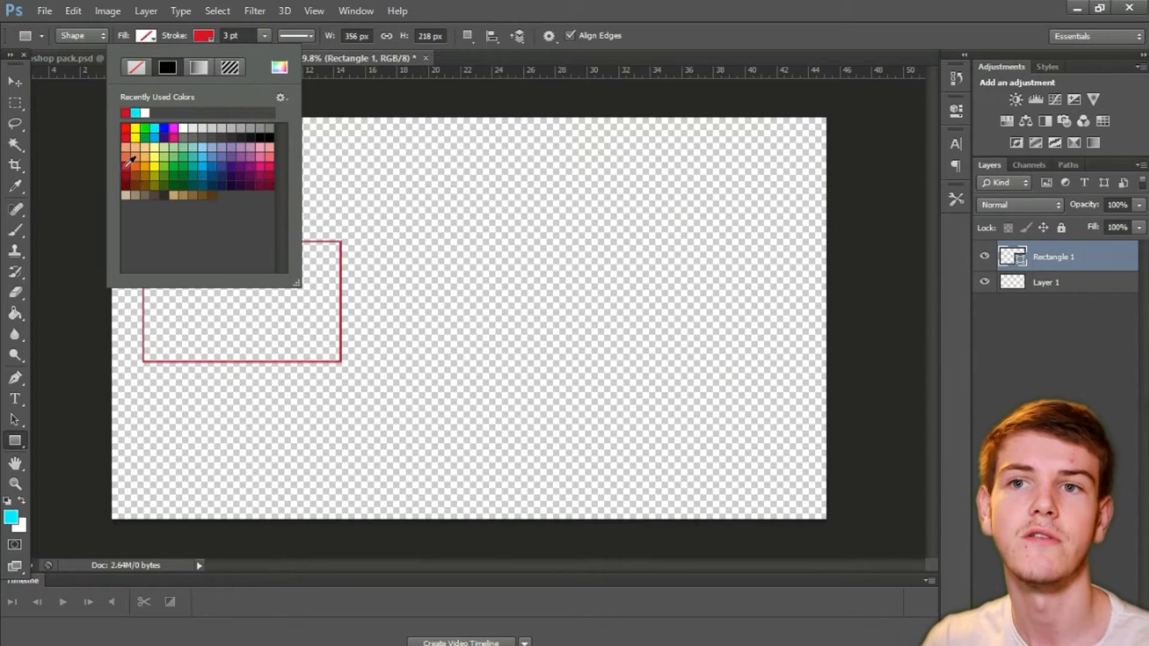
click(17, 105)
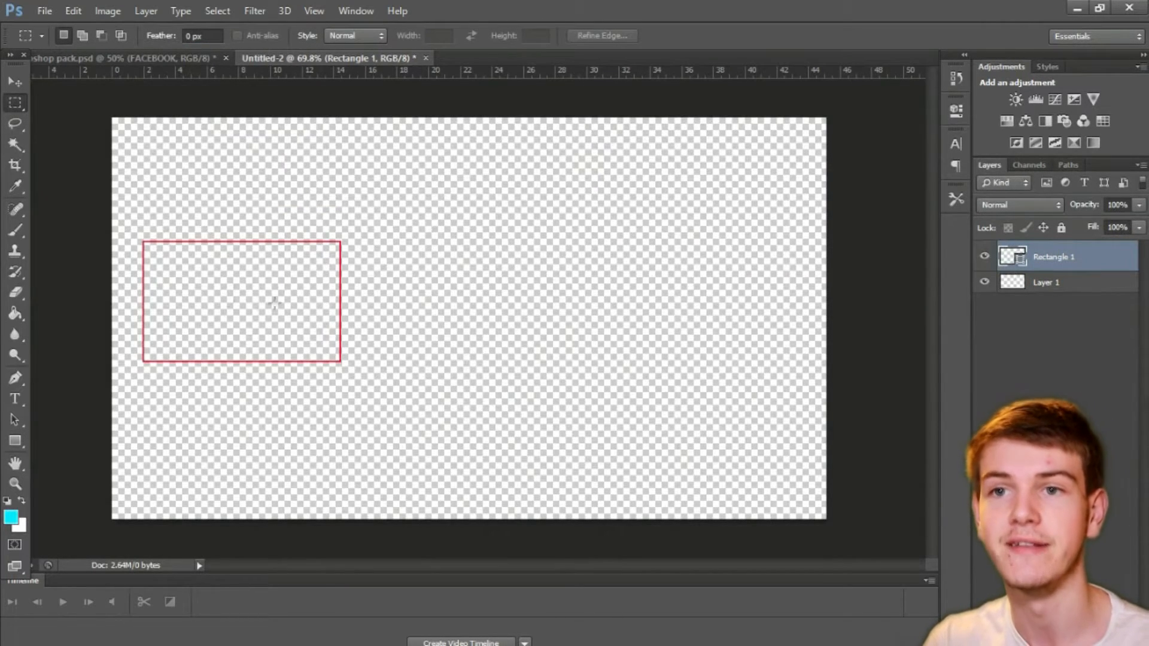
Step: Shift the red rectangle closer to the canvas's left edge and scale it down to about 316 by 187 px, applying the transformation
key(v)
drag(232, 282, 212, 279)
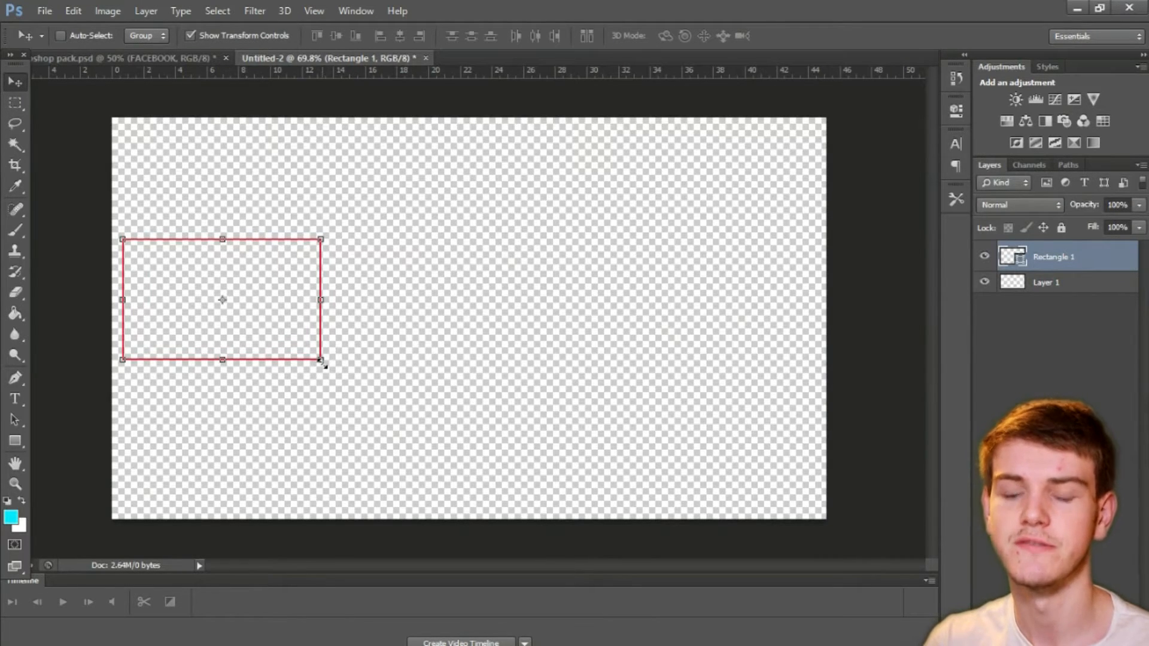
key(alt)
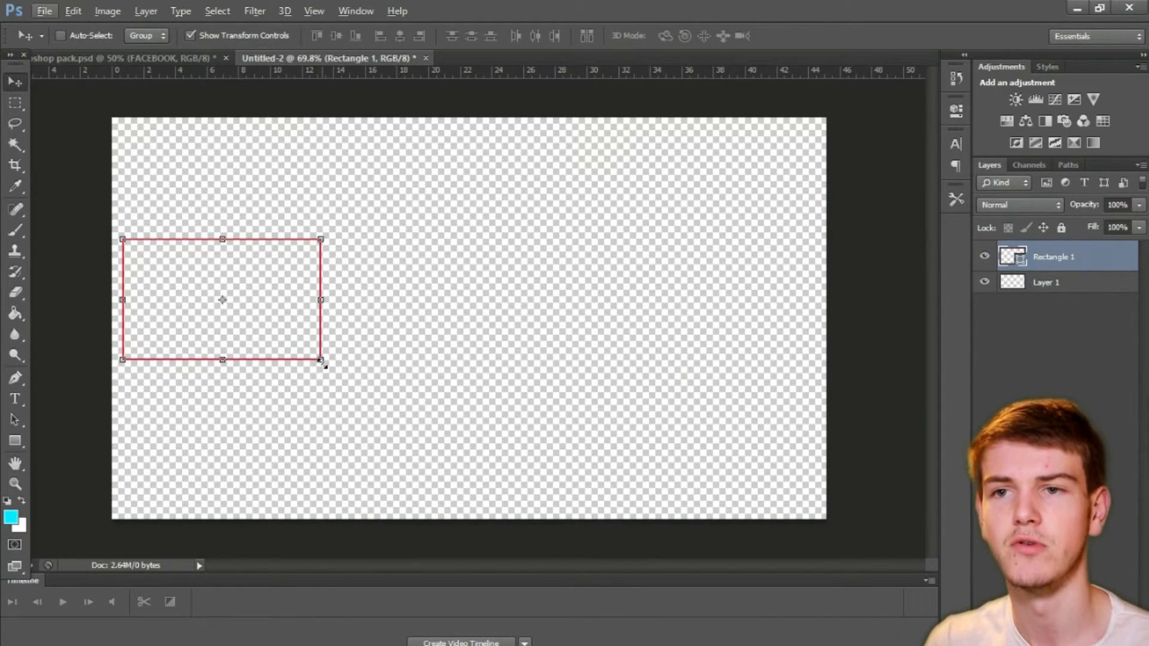
drag(321, 360, 309, 350)
key(ctrl+z)
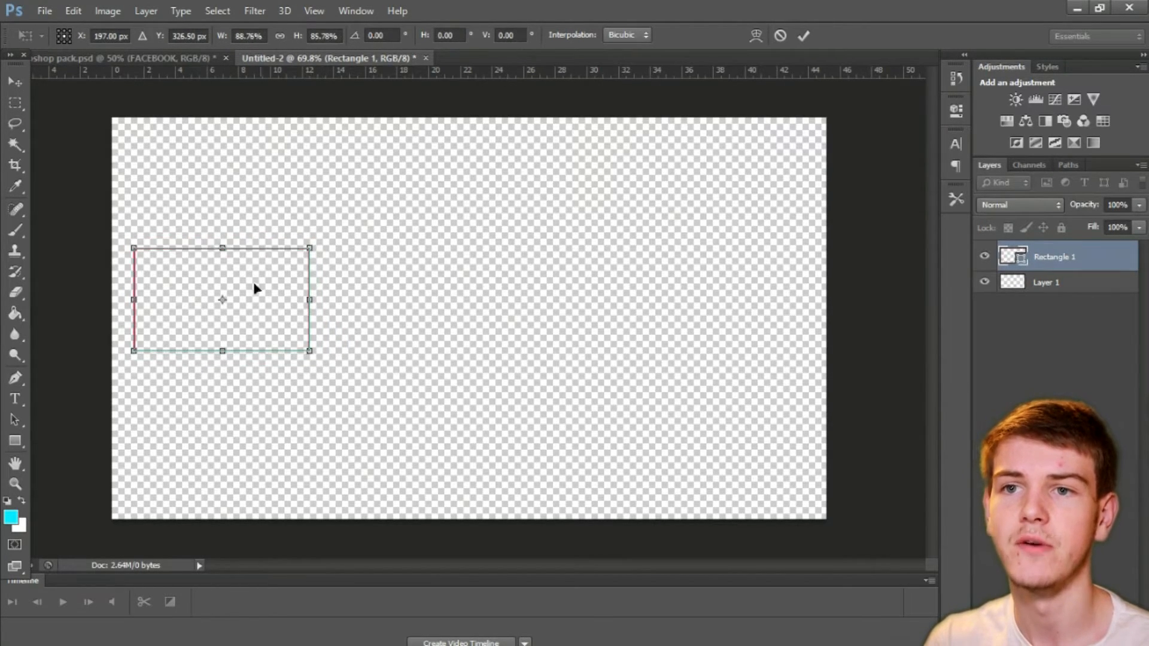
key(v)
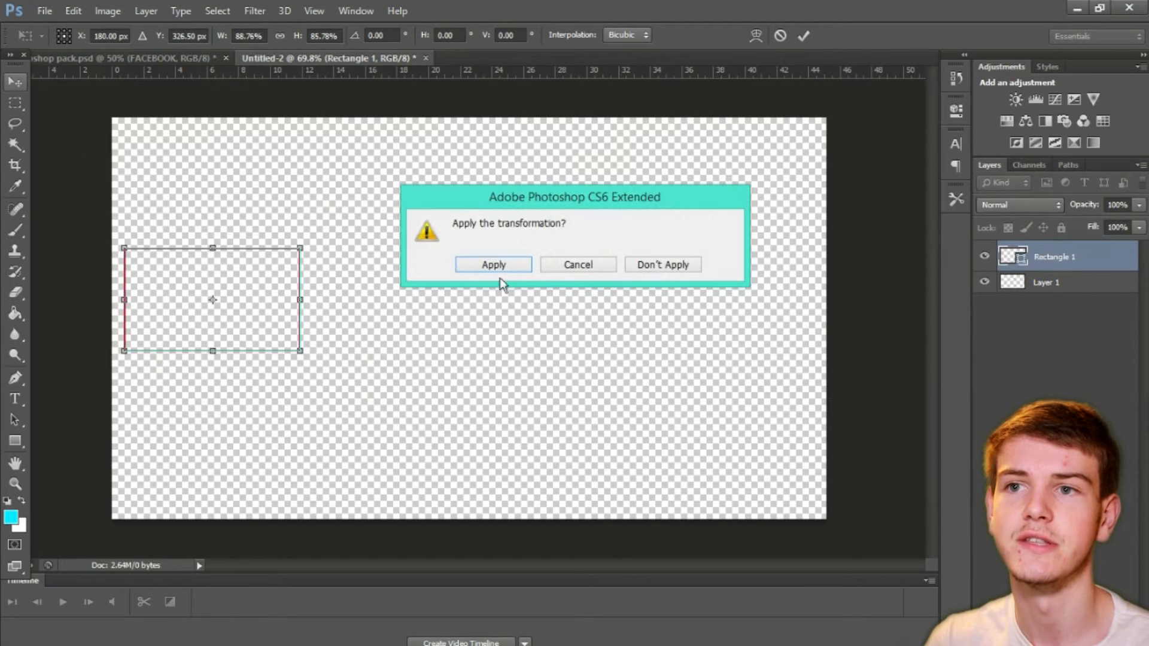
click(464, 269)
click(16, 103)
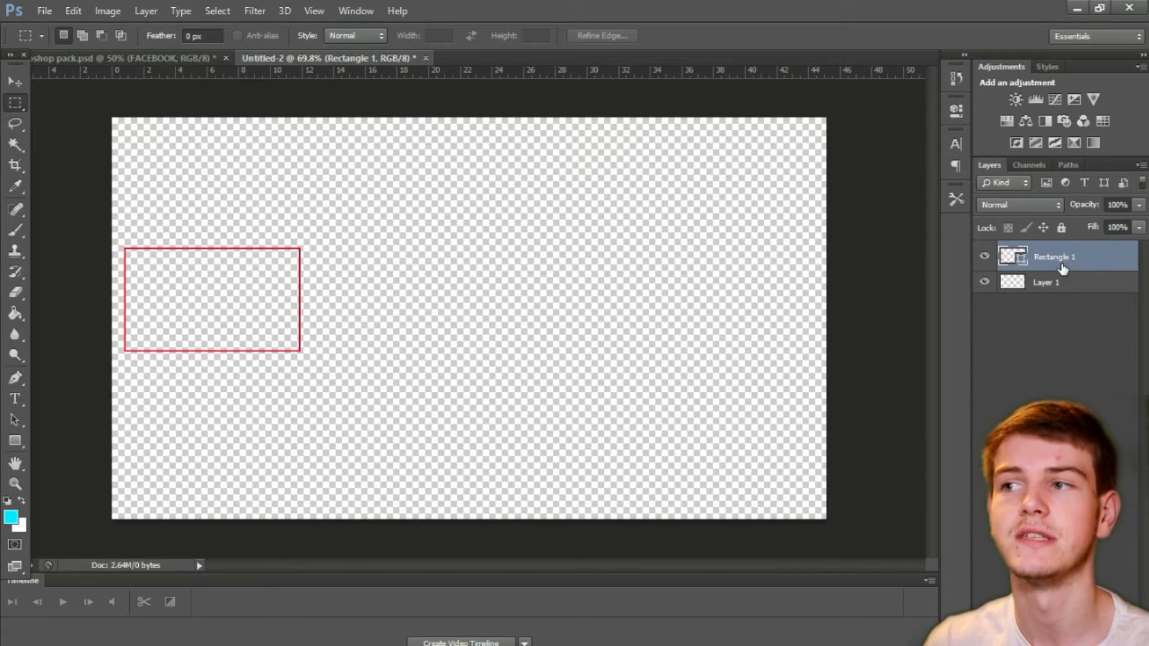
Step: Add a Stroke layer effect to the rectangle, 3 px, positioned outside, in black (000000)
right_click(1063, 267)
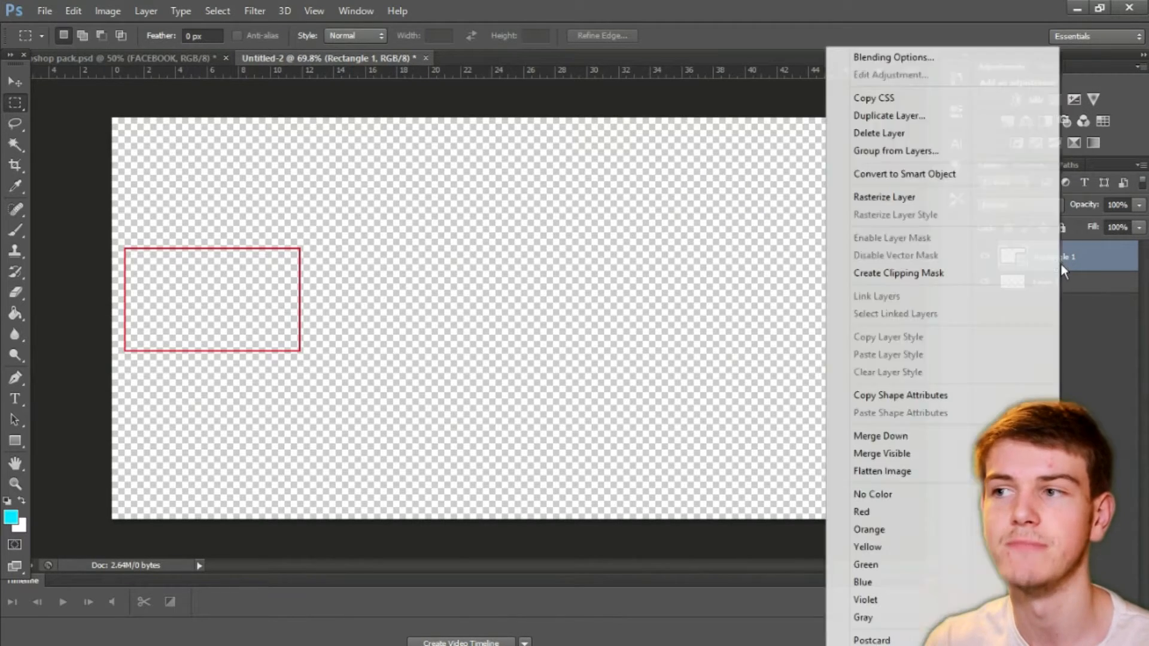
click(967, 61)
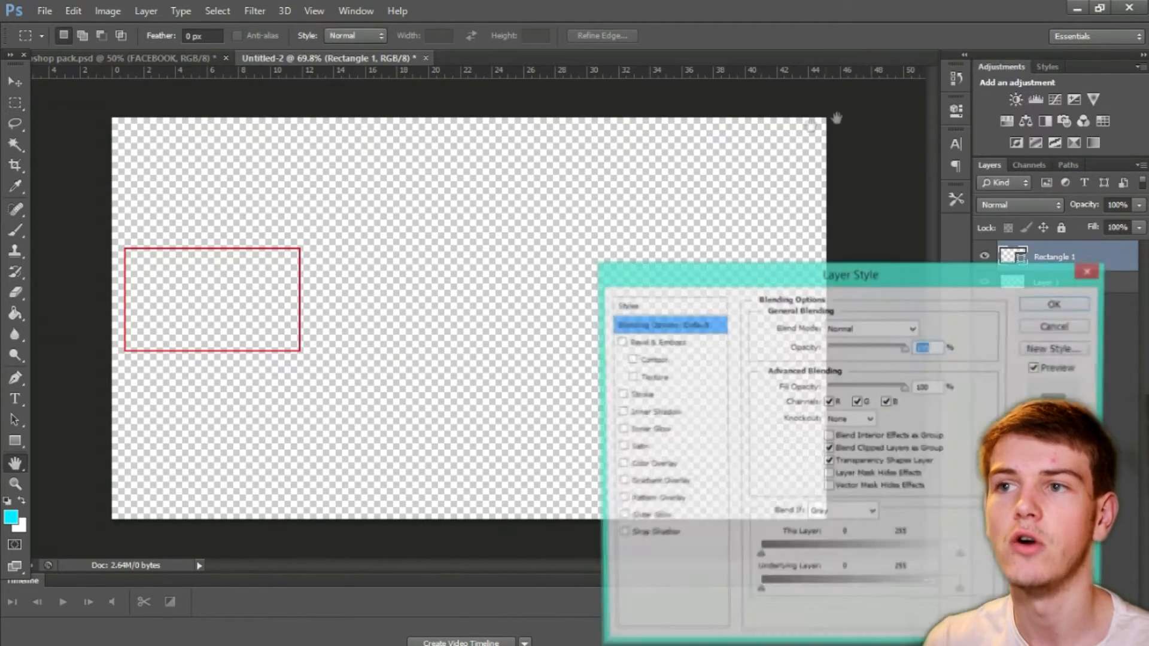
mouse_move(722, 284)
mouse_down()
mouse_move(654, 126)
mouse_move(644, 147)
mouse_up()
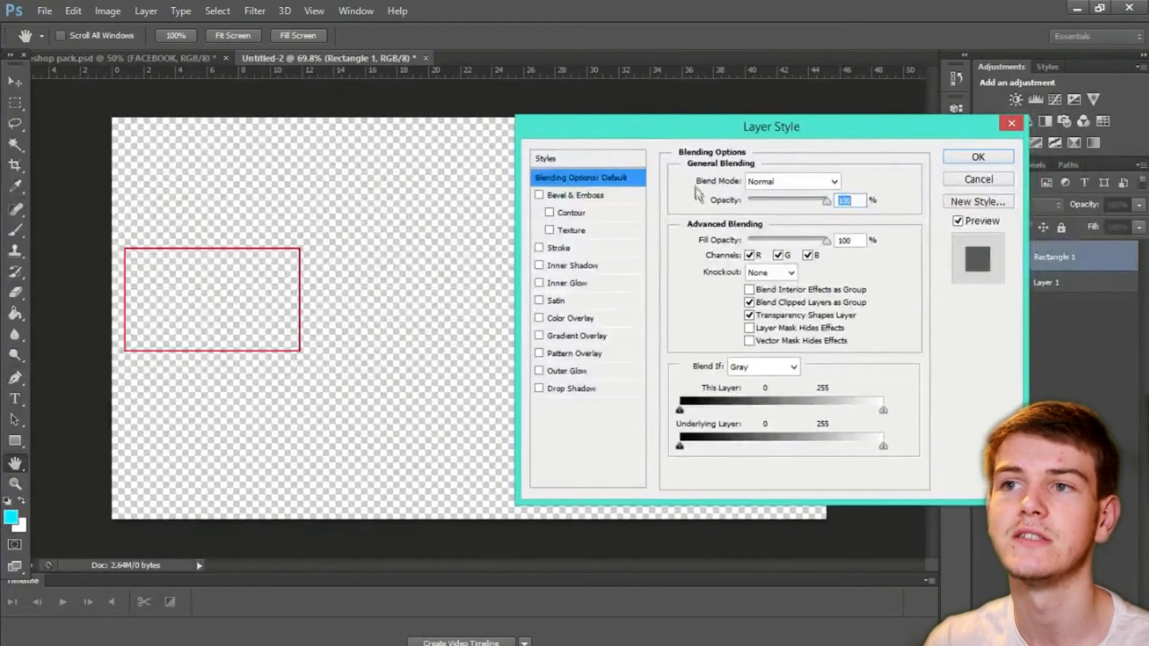
click(539, 247)
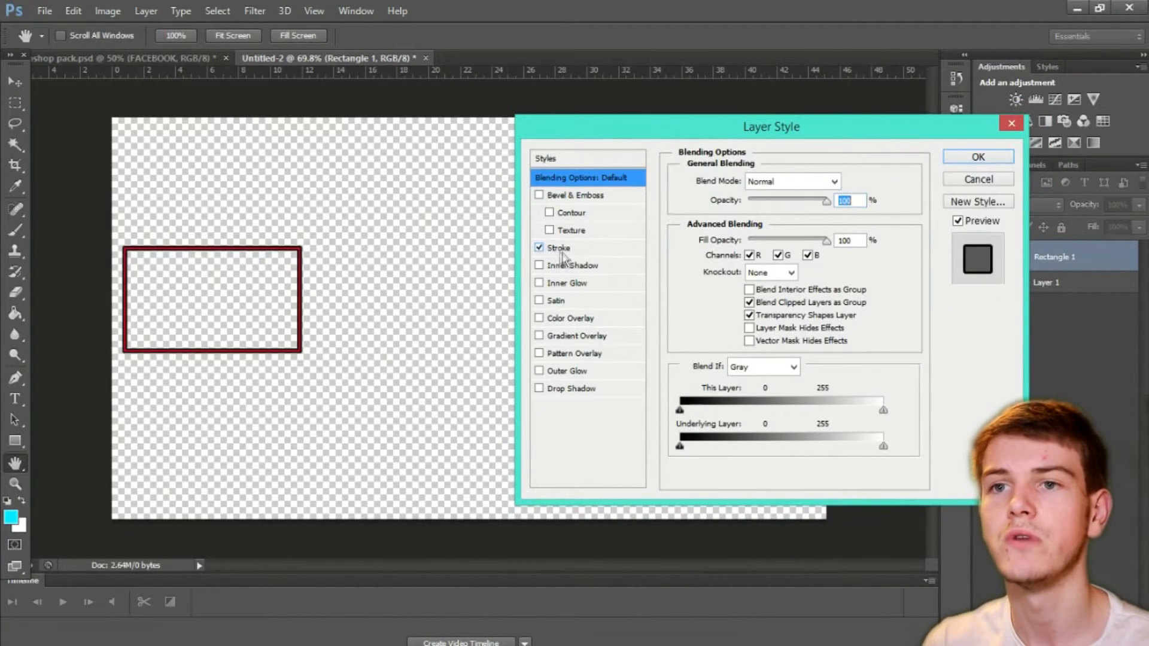
click(566, 249)
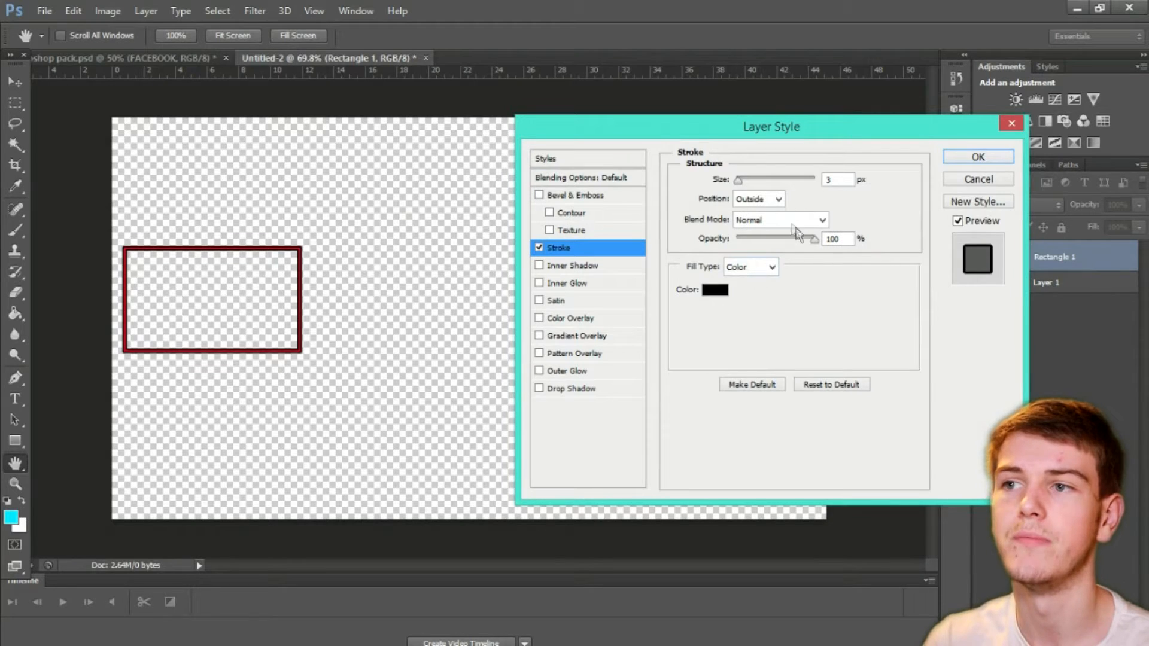
drag(738, 181, 737, 182)
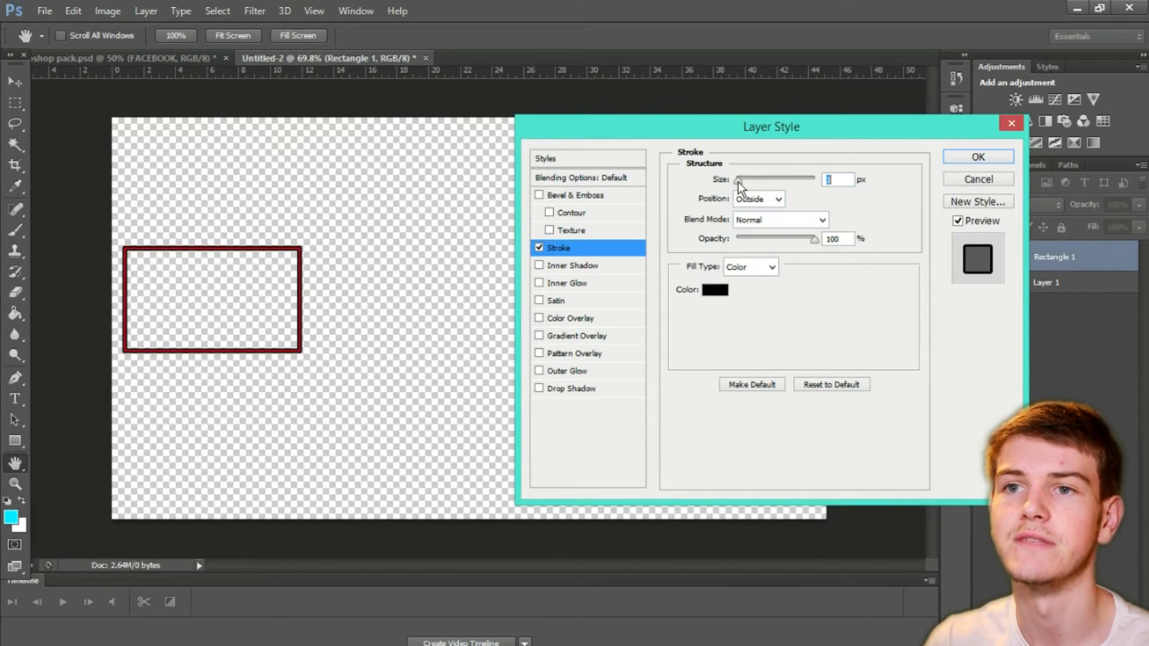
click(713, 291)
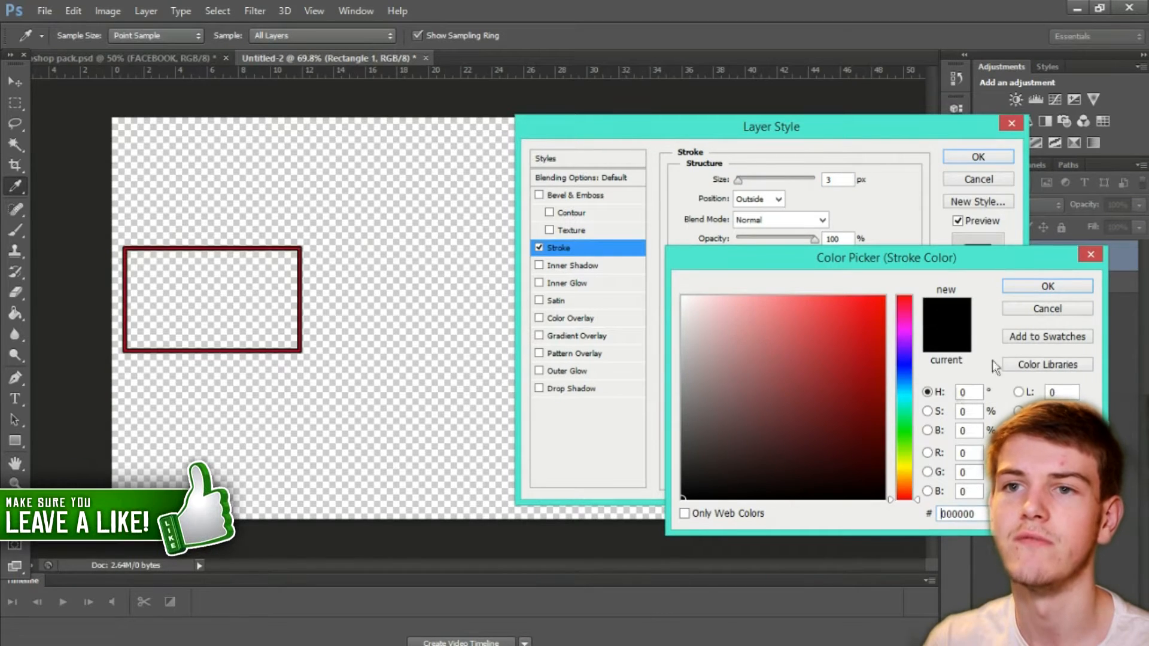
click(1044, 286)
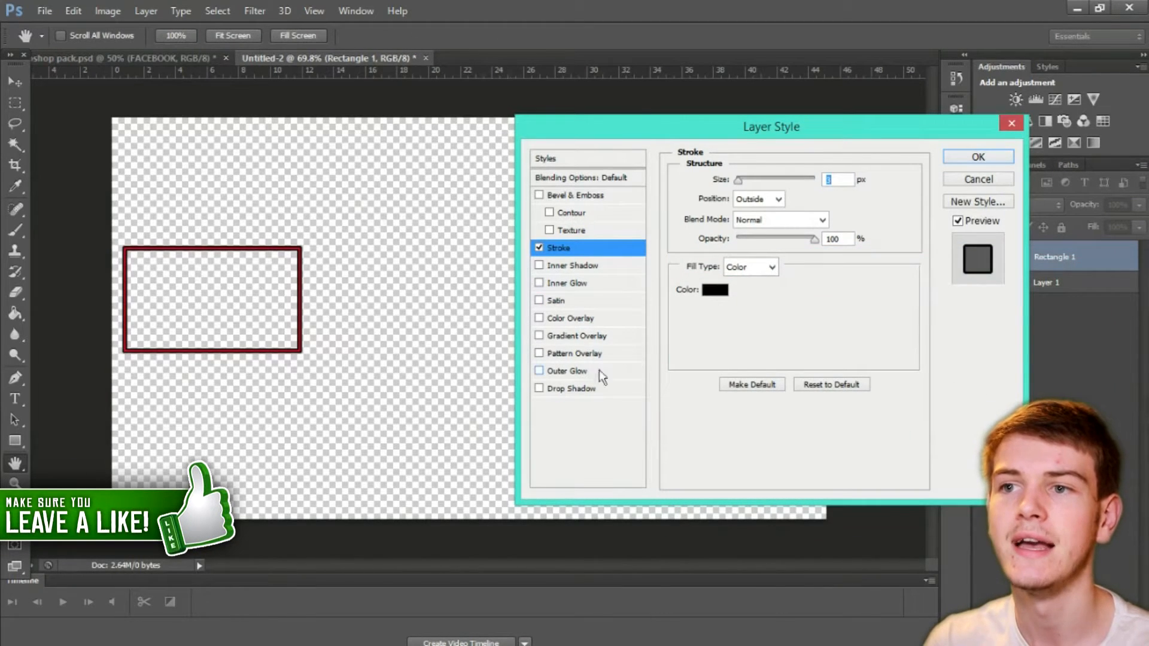
Step: Add a linear black-to-white Gradient Overlay at 28% opacity to the rectangle and apply the layer style
click(540, 335)
click(548, 335)
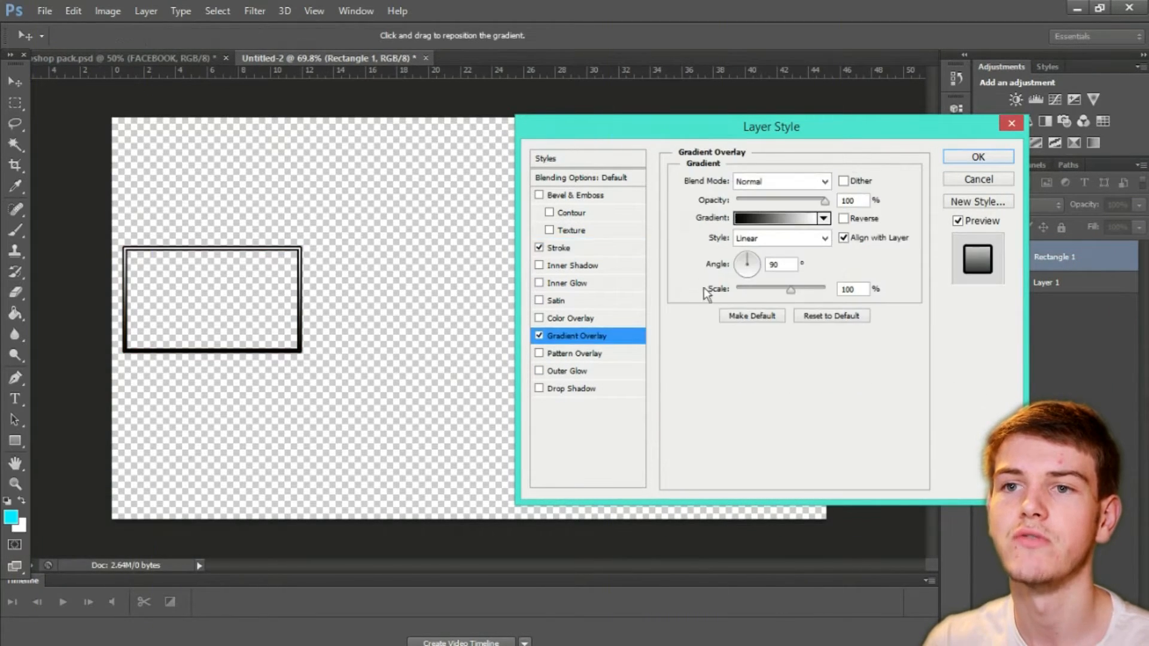
drag(825, 201, 761, 201)
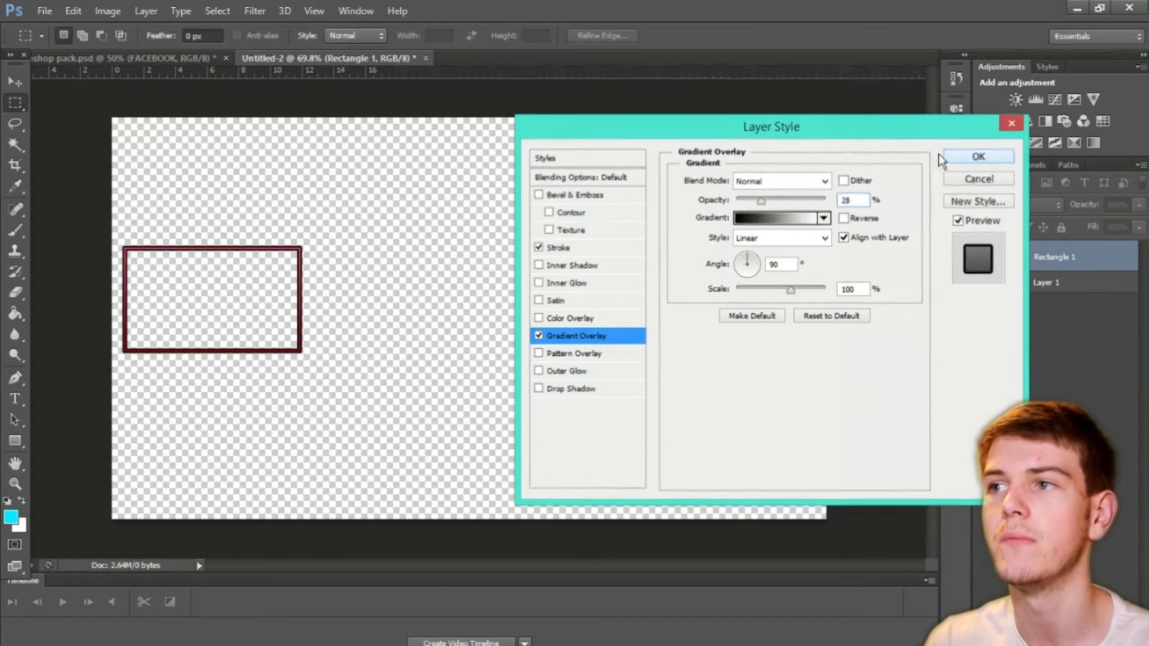
click(949, 156)
click(15, 103)
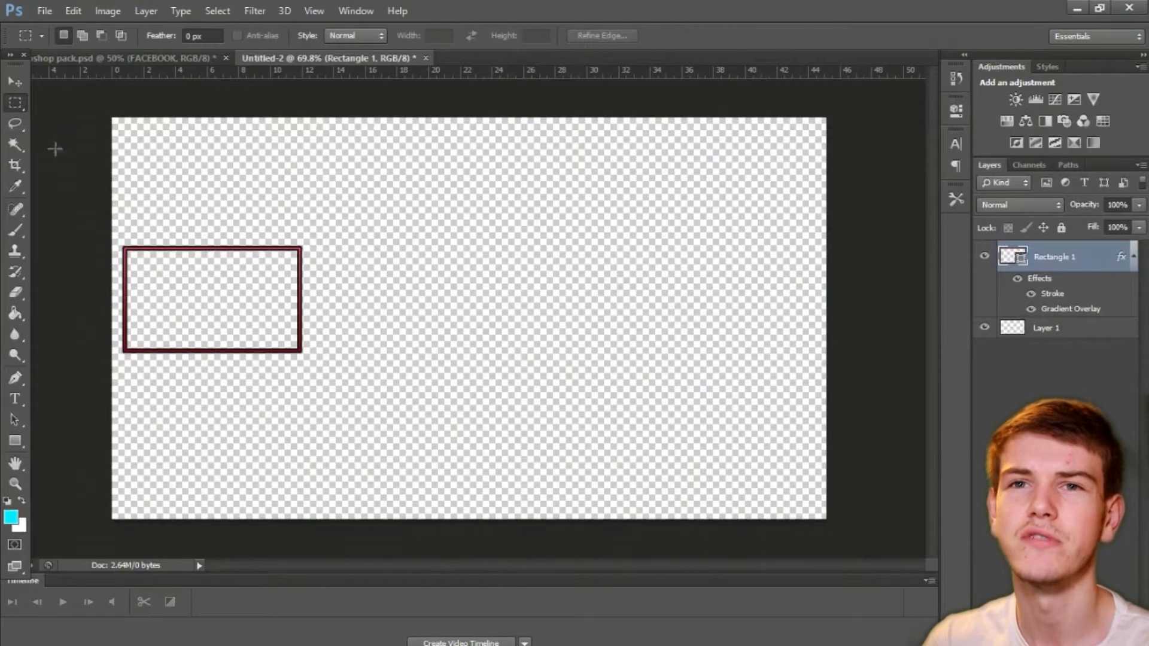
Step: Thicken the rectangle shape's red stroke to about 7.84 pt
click(15, 441)
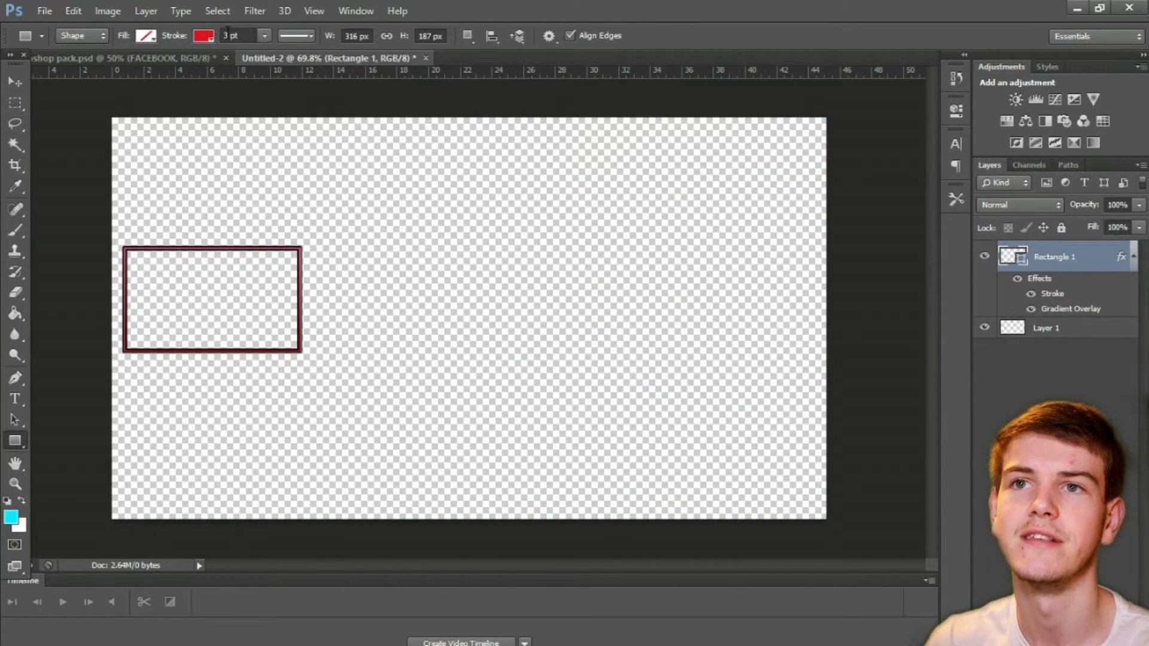
click(264, 36)
drag(266, 53, 272, 56)
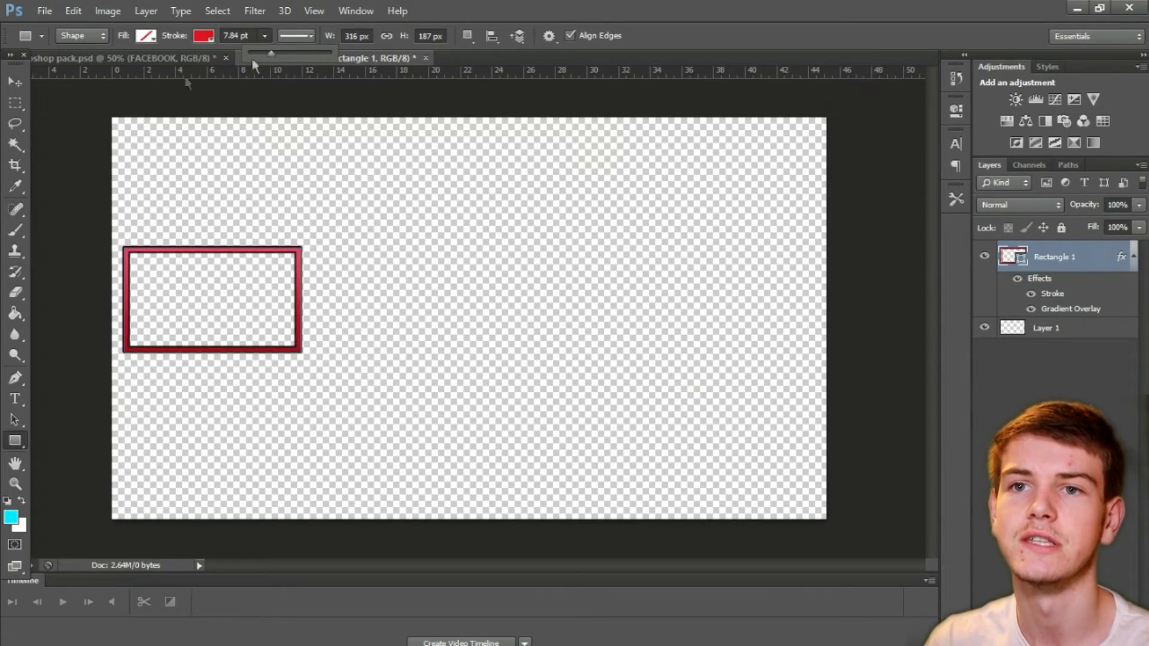
click(16, 103)
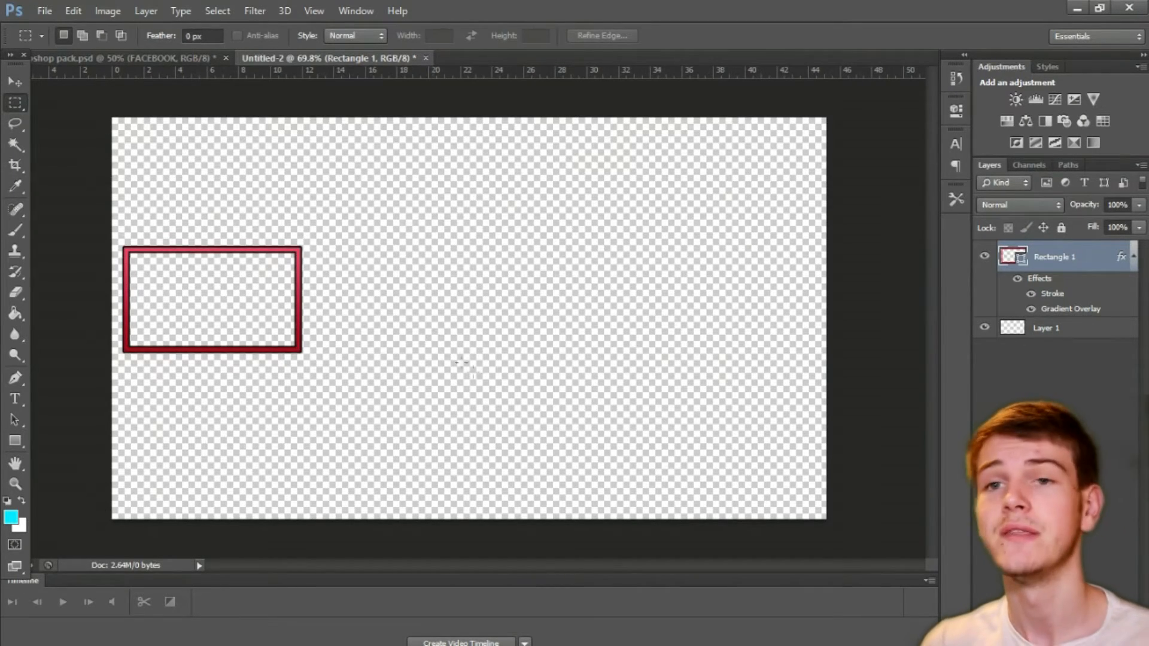
Step: Duplicate the styled red rectangle's layer, keeping its stroke and gradient overlay effects
scroll(476, 372, up, 3)
scroll(461, 372, left, 5)
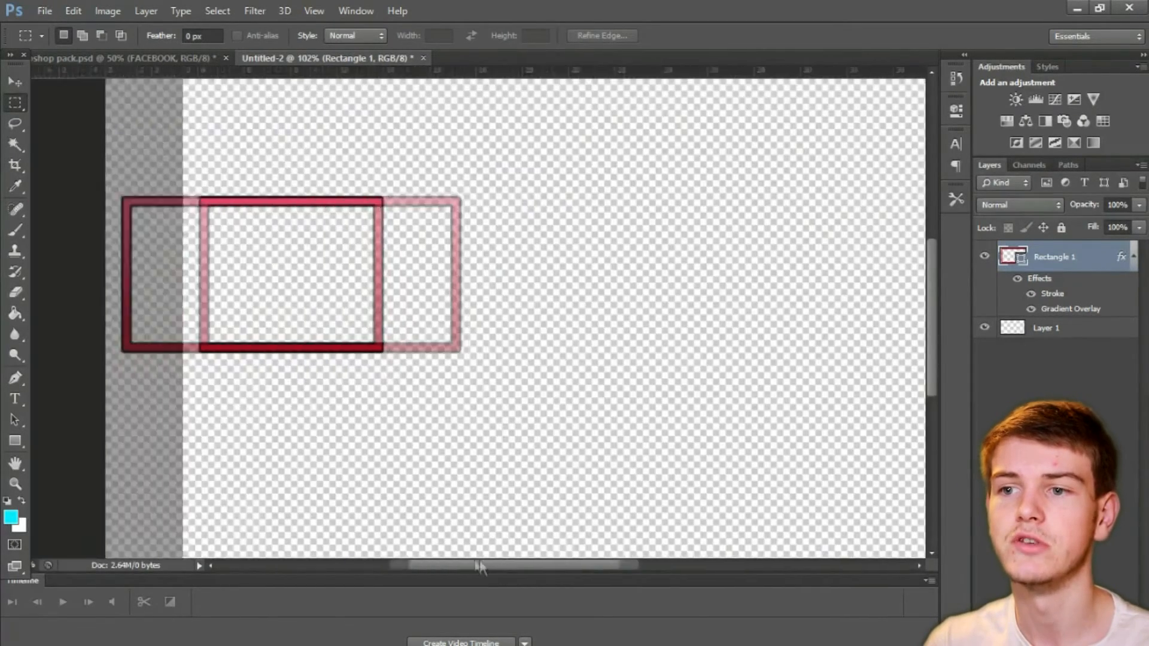
scroll(443, 352, up, 3)
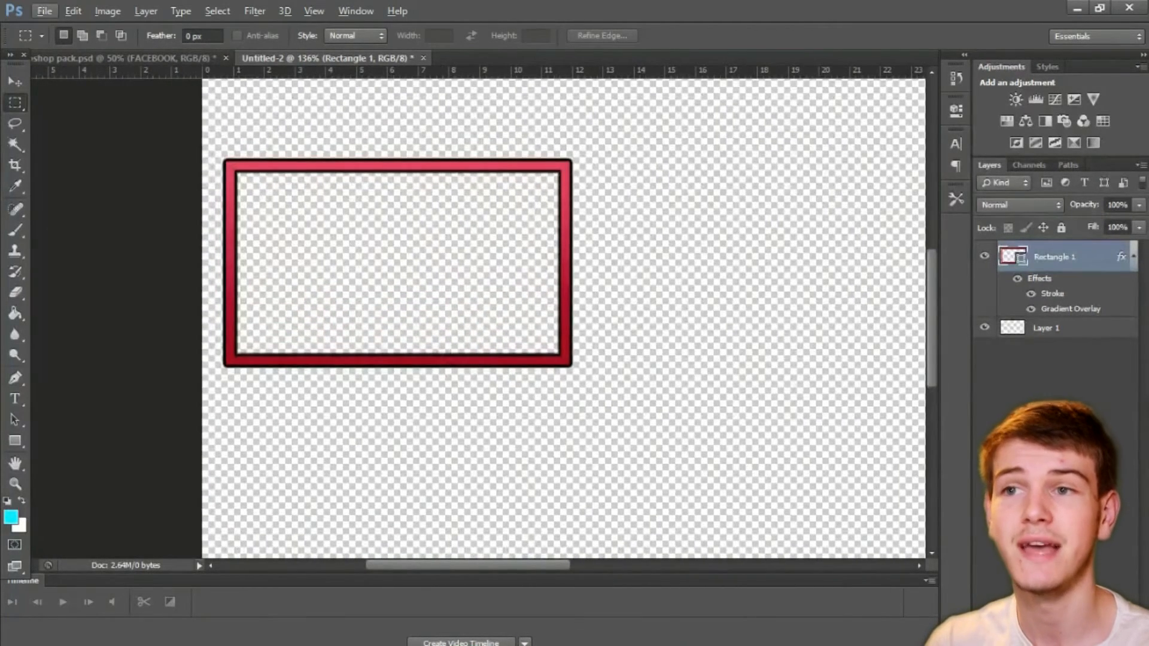
click(15, 81)
click(16, 105)
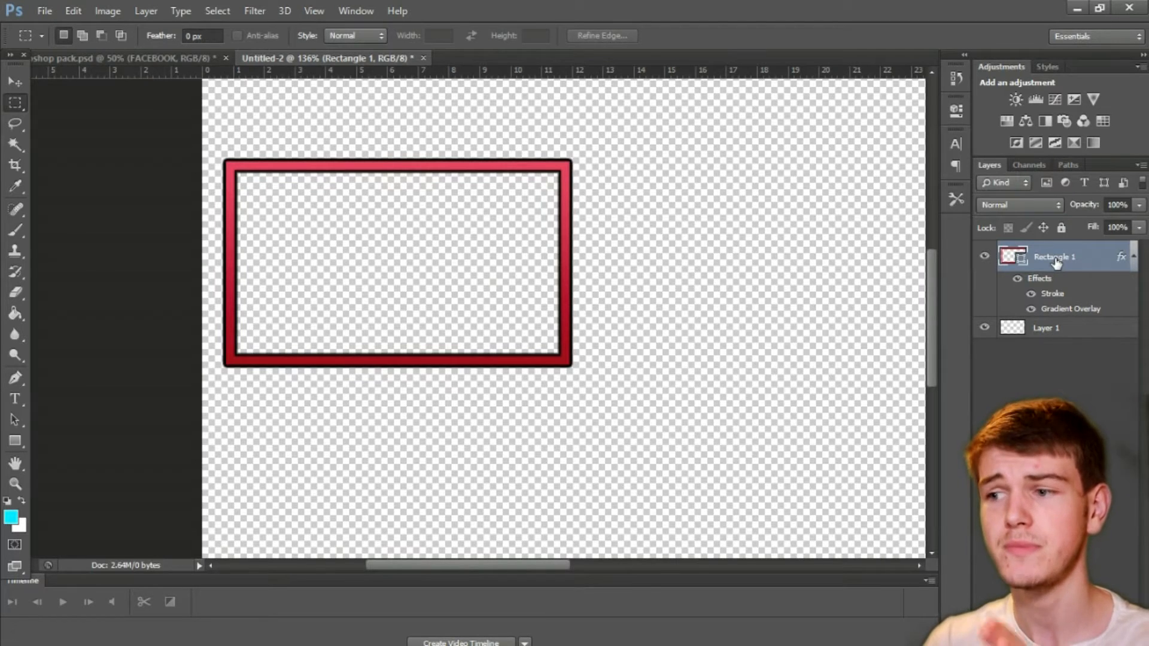
drag(1056, 264, 1058, 418)
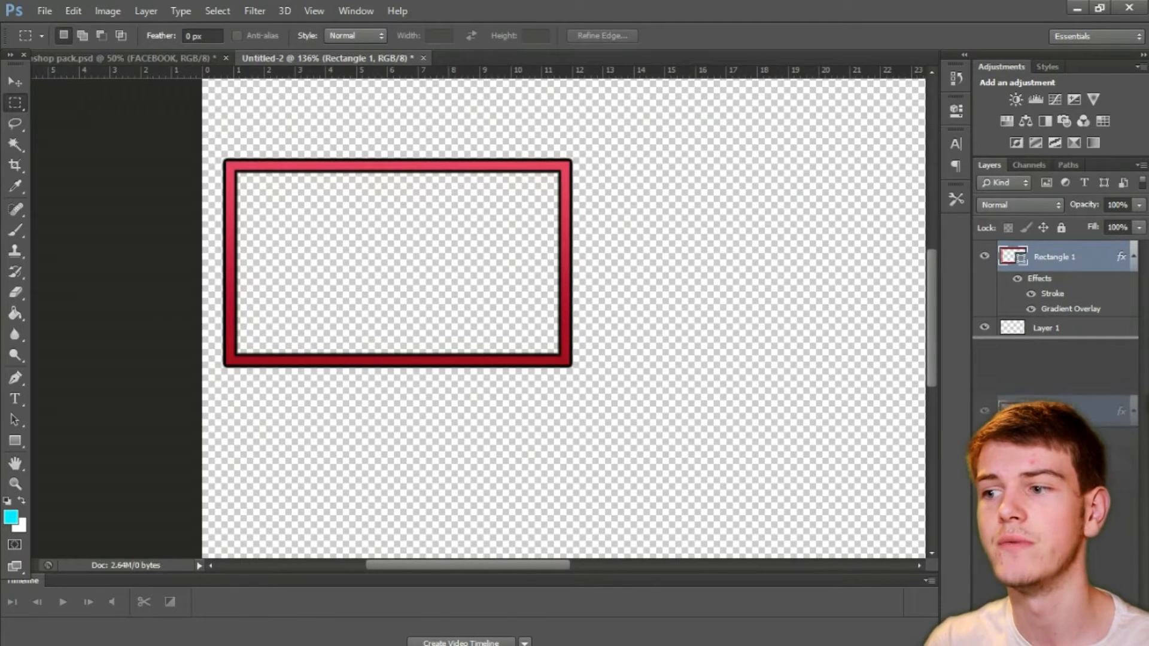
drag(1058, 608, 1104, 642)
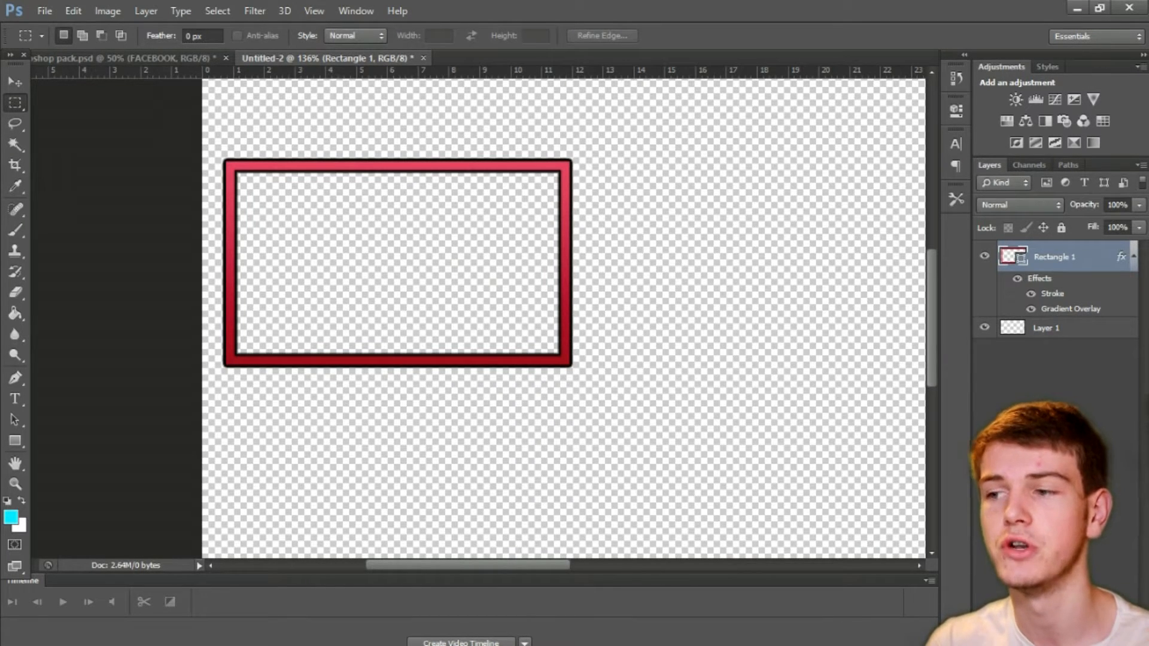
drag(1060, 258, 1104, 642)
right_click(1104, 640)
key(Escape)
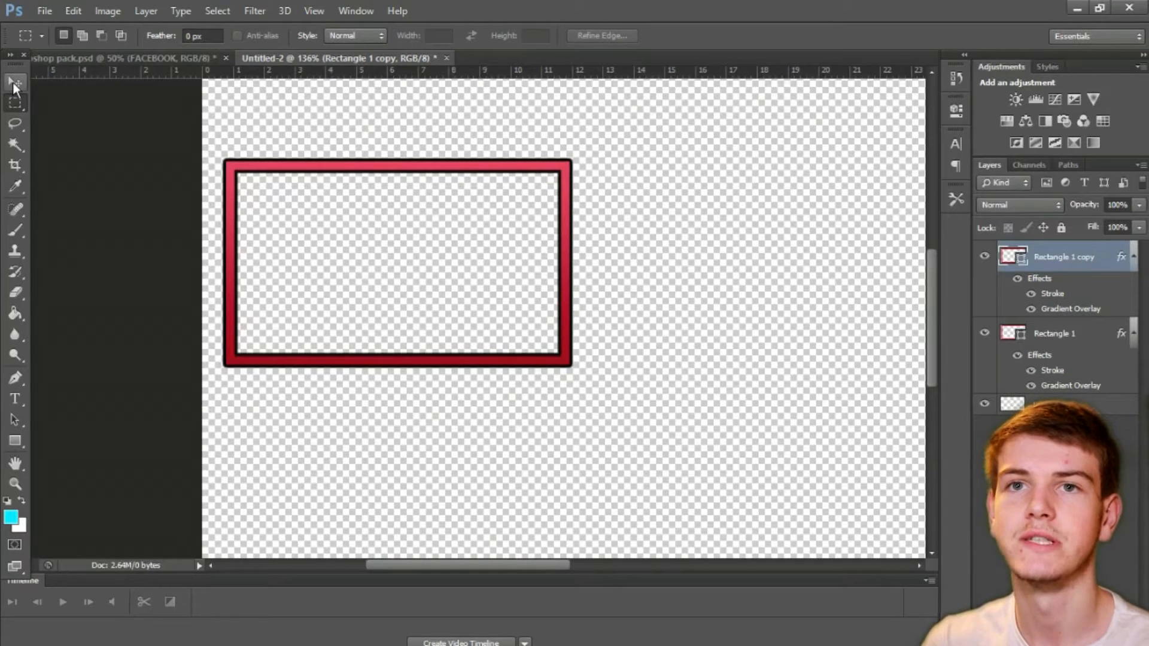
Step: Move the duplicated rectangle straight down so it sits just beneath the original frame
click(13, 81)
drag(314, 284, 320, 497)
scroll(501, 218, down, 3)
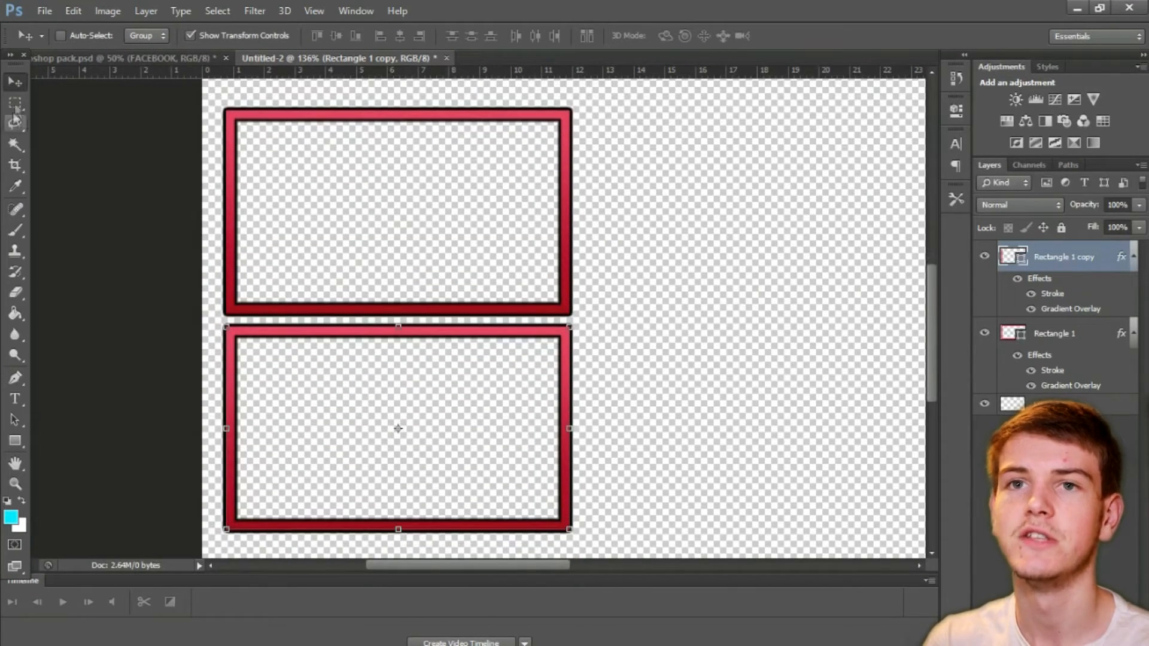
key(m)
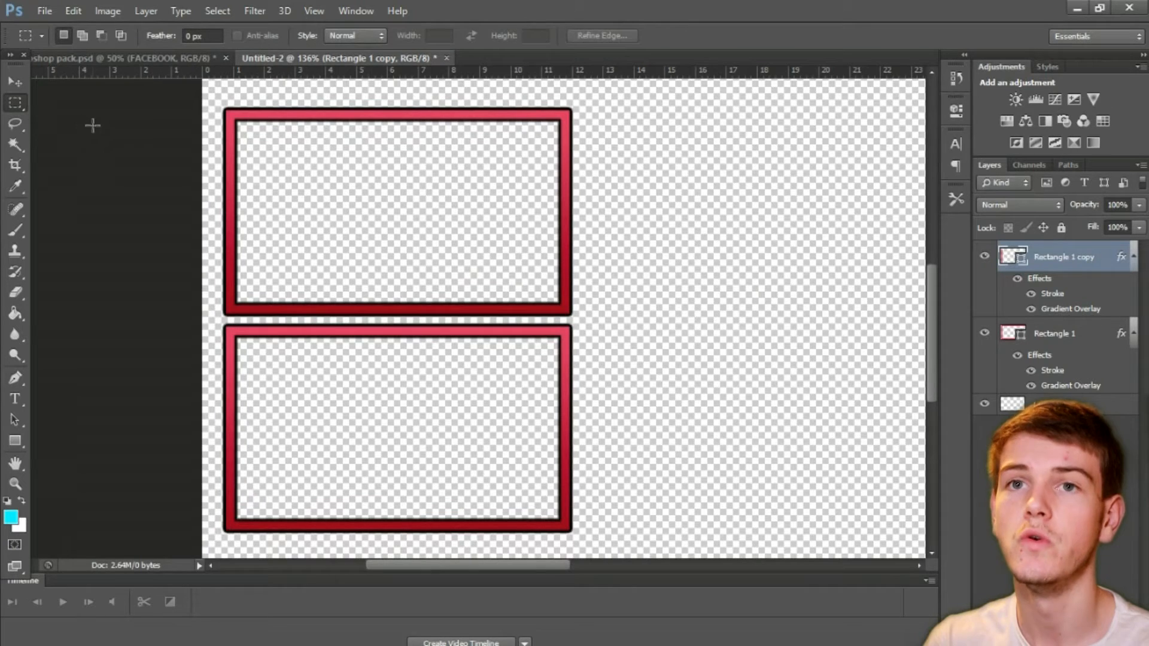
Step: Squash the duplicated rectangle from its lower edge to about 34.76% height, about 65 px, and apply the transformation
click(13, 81)
drag(398, 519, 388, 392)
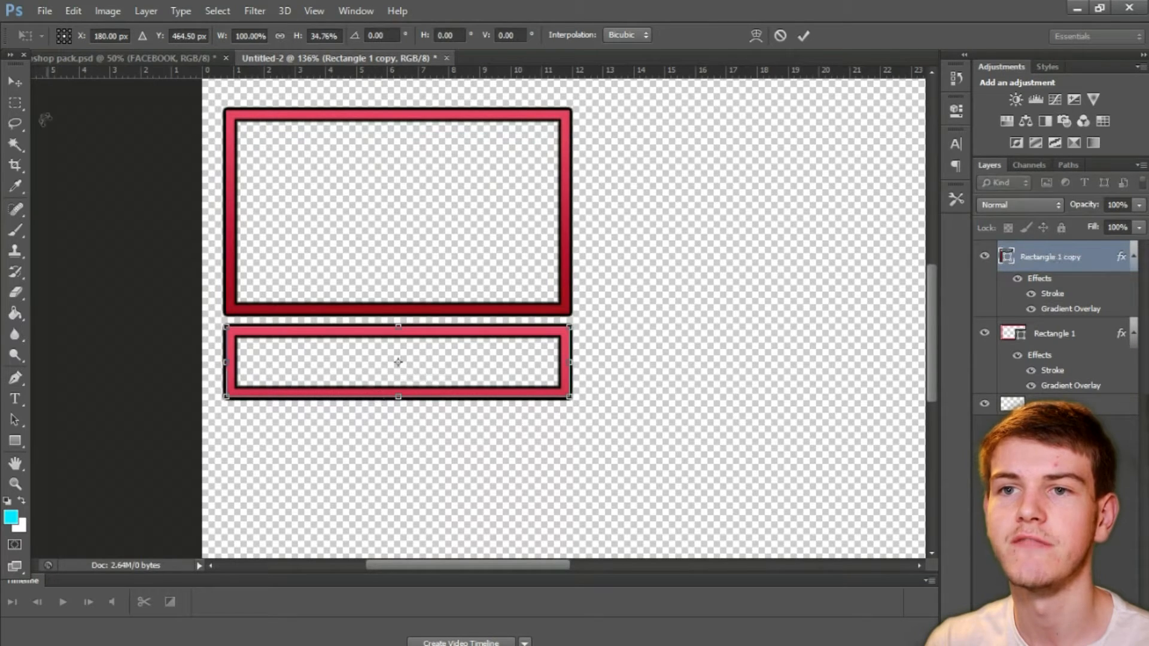
click(15, 102)
click(490, 265)
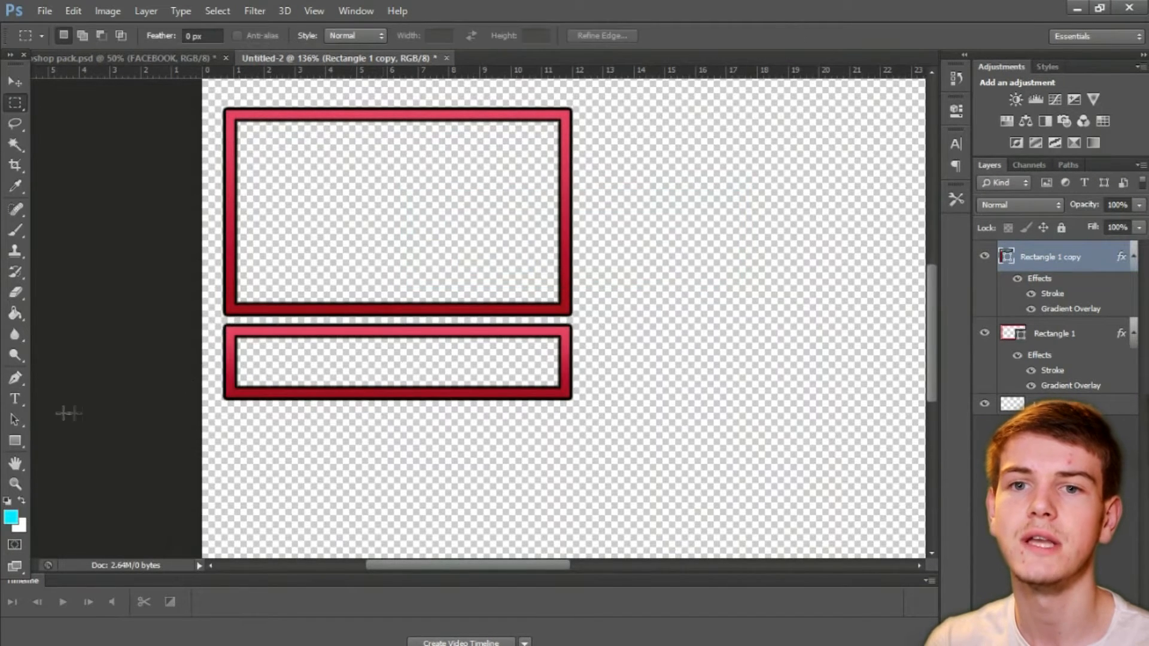
Step: Remove the lower rectangle's shape stroke and fill it with the recently used red
click(15, 441)
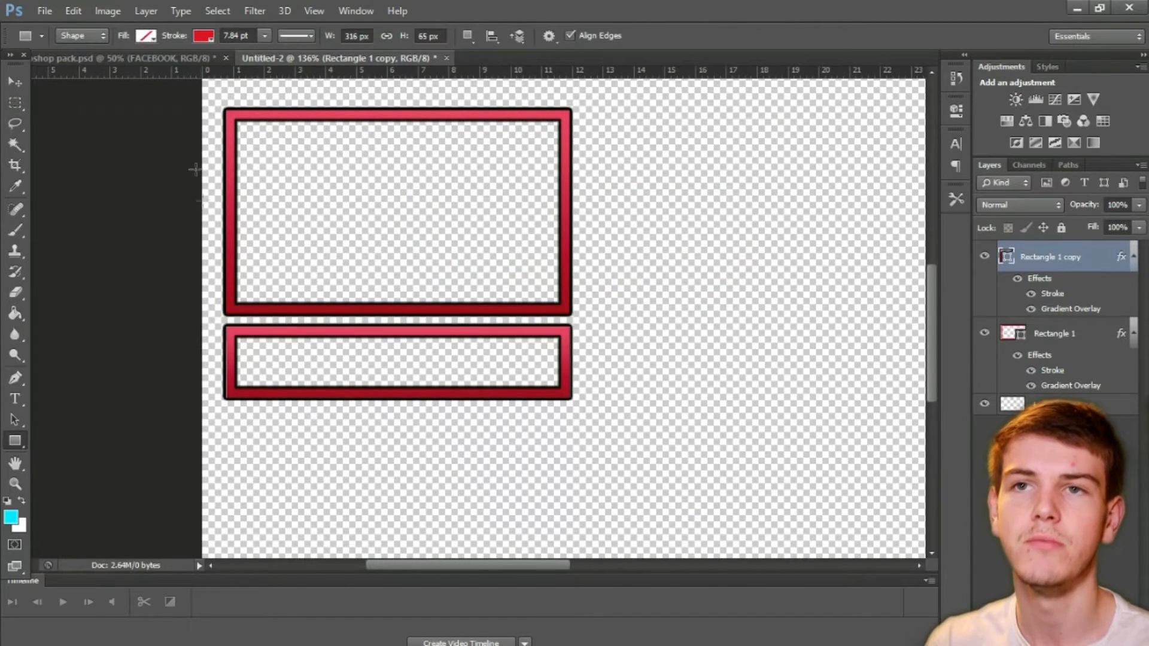
click(211, 37)
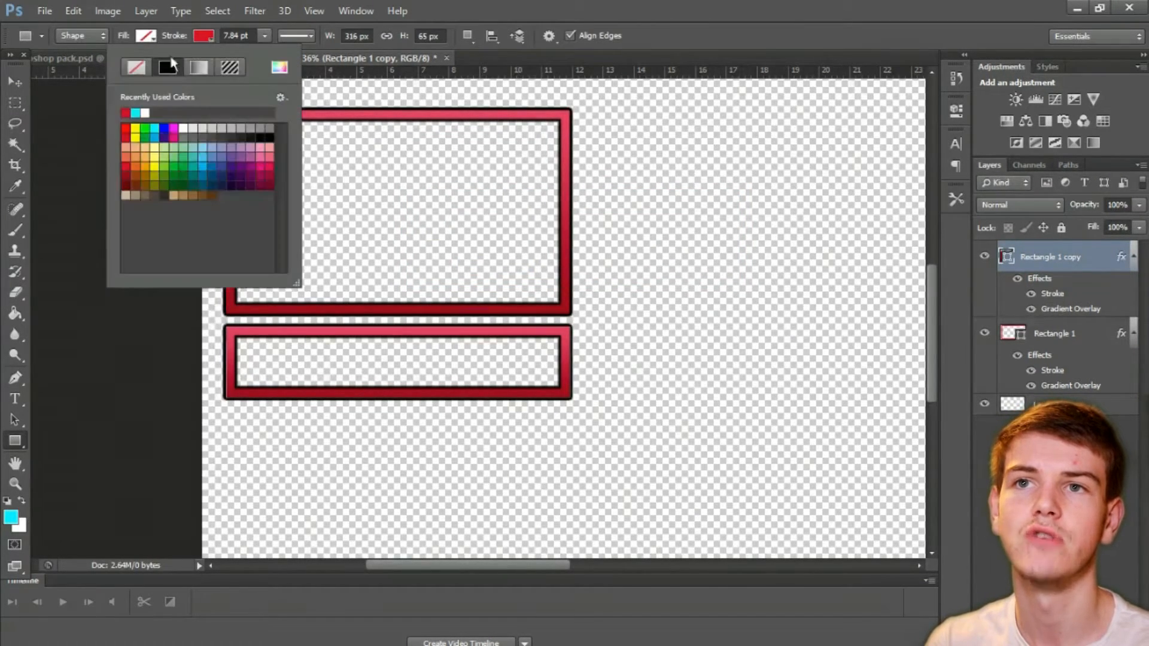
click(130, 70)
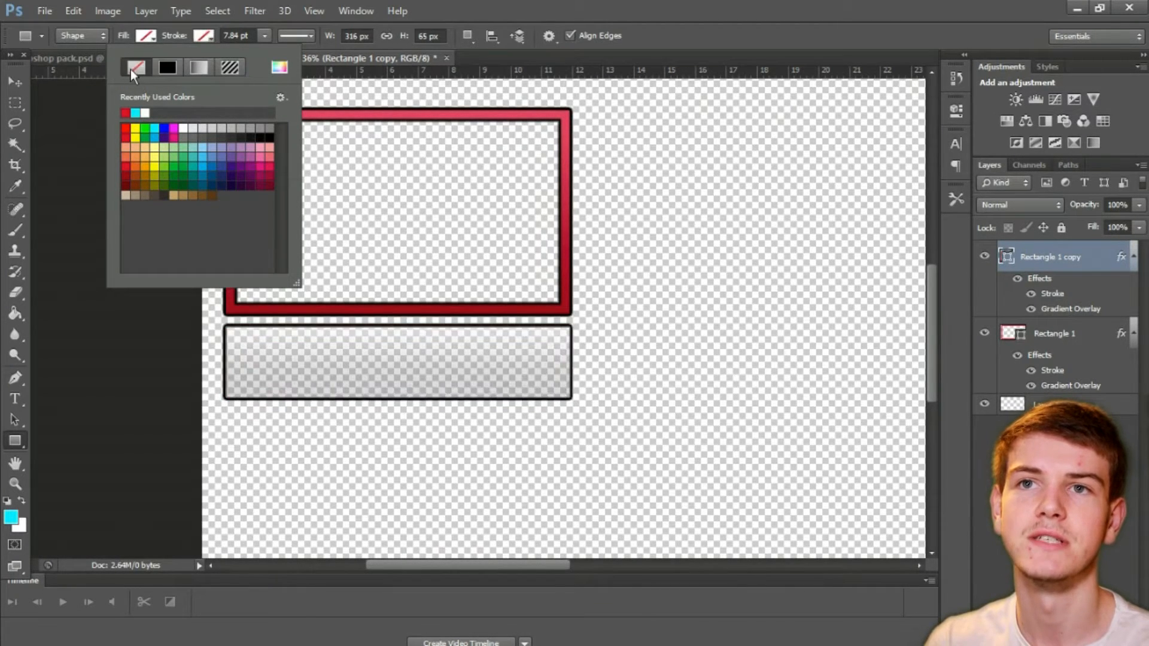
click(150, 43)
click(150, 42)
click(67, 111)
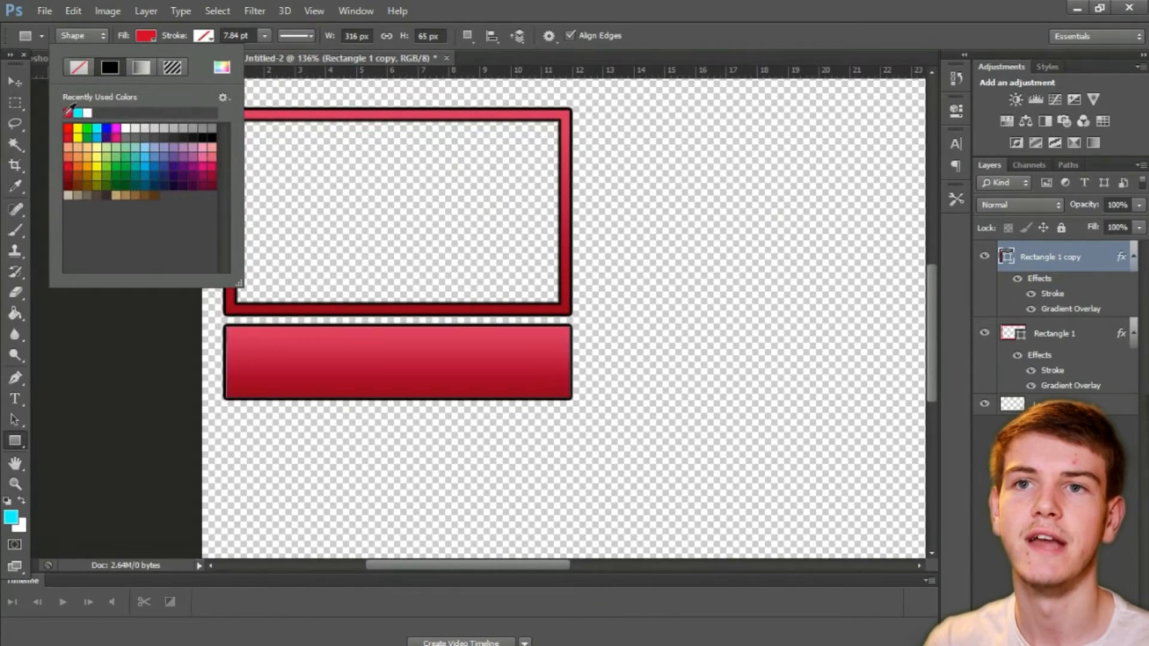
click(15, 103)
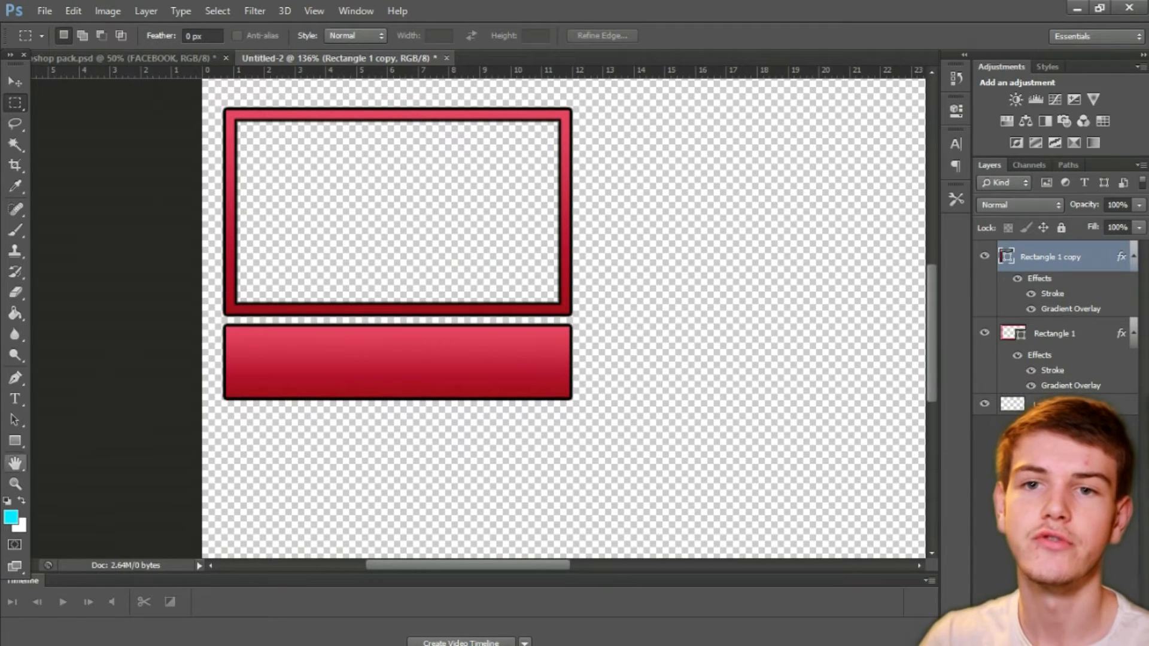
Step: Add the text "MM16" over the lower rectangle in the ObelixPro font at 116 pt
click(15, 399)
click(319, 458)
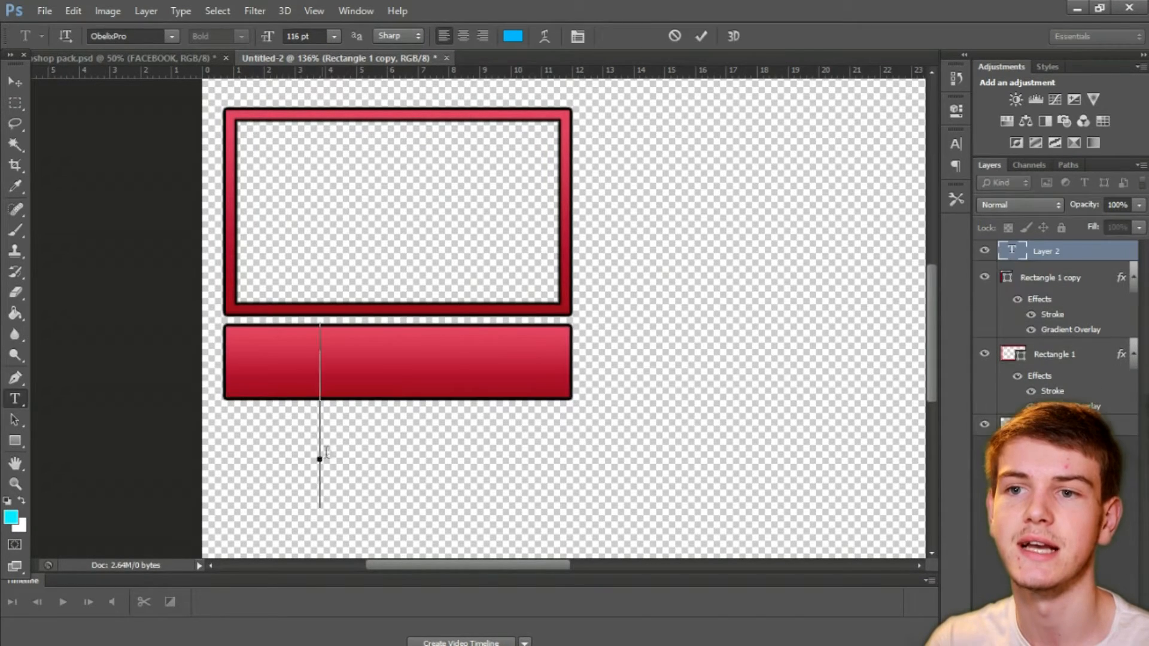
text(MM16)
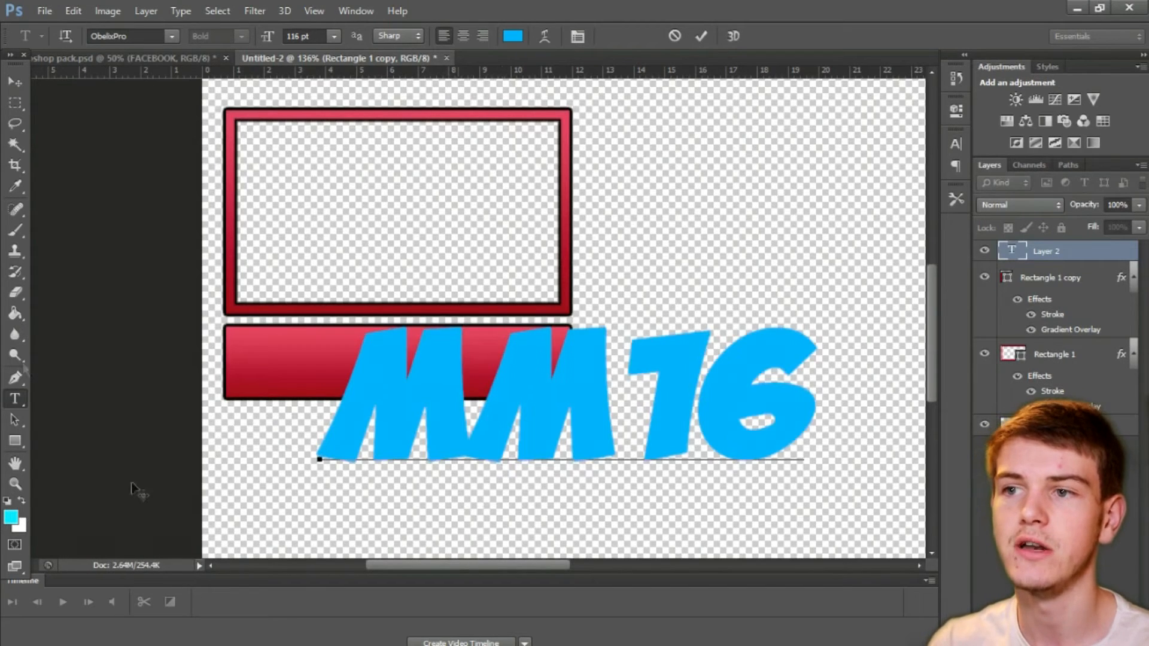
click(19, 74)
Step: Scale the MM16 text to about 30% and centre it over the frame's bottom border, applying the transformation
key(ctrl+t)
drag(817, 318, 455, 290)
drag(510, 264, 443, 311)
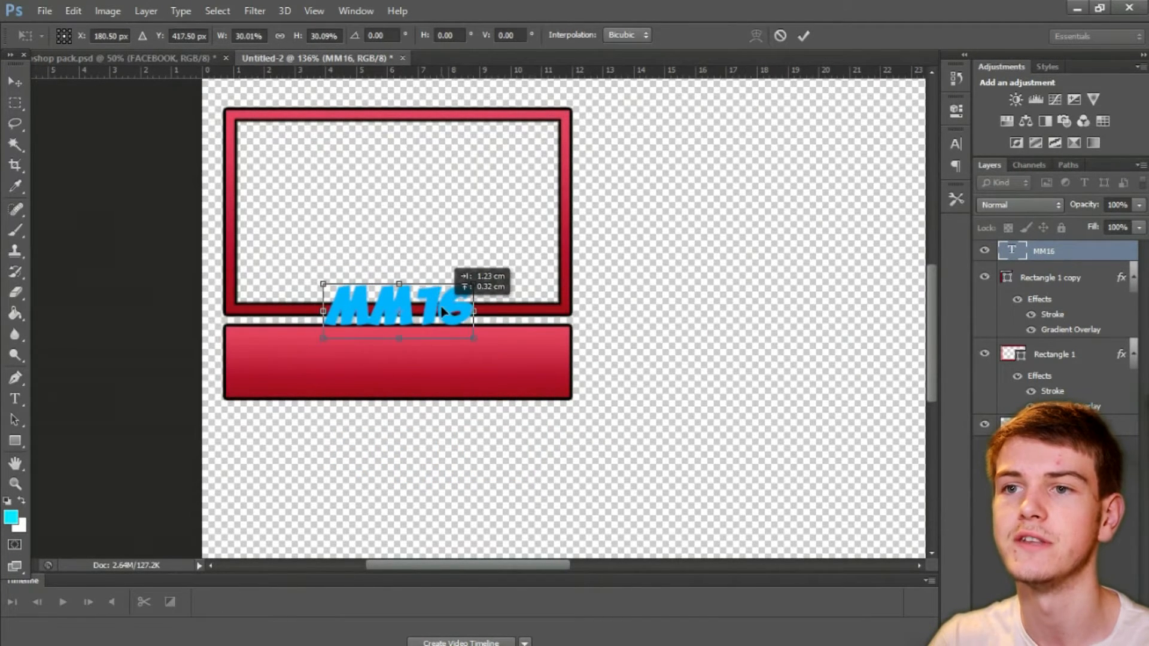
click(15, 80)
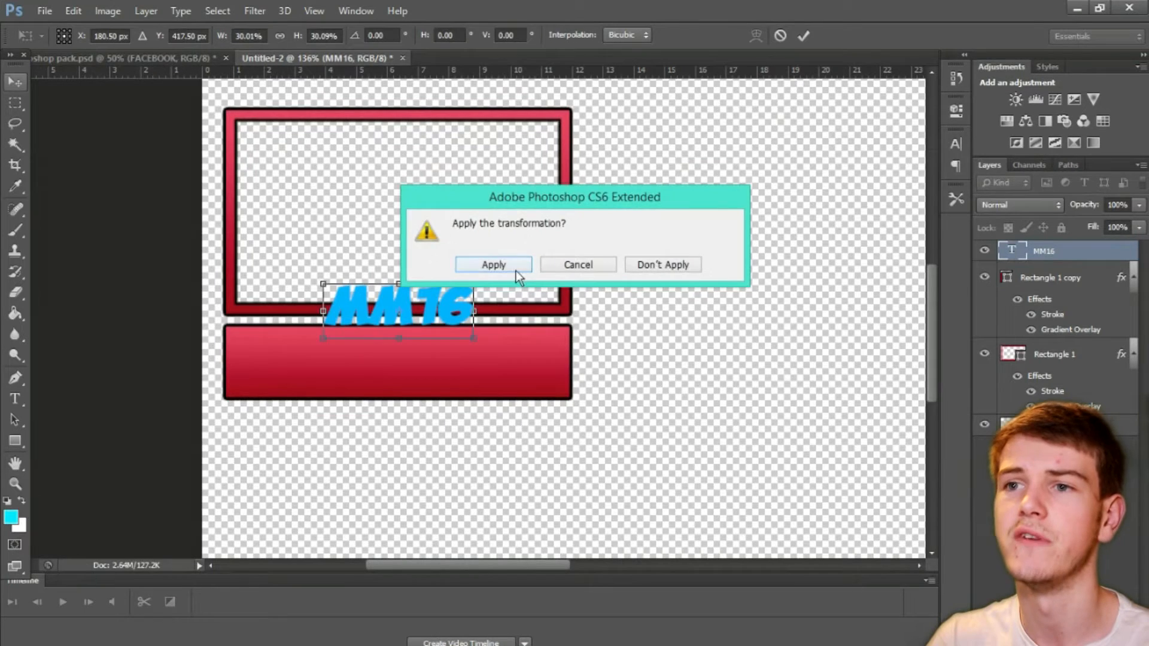
click(493, 264)
click(15, 103)
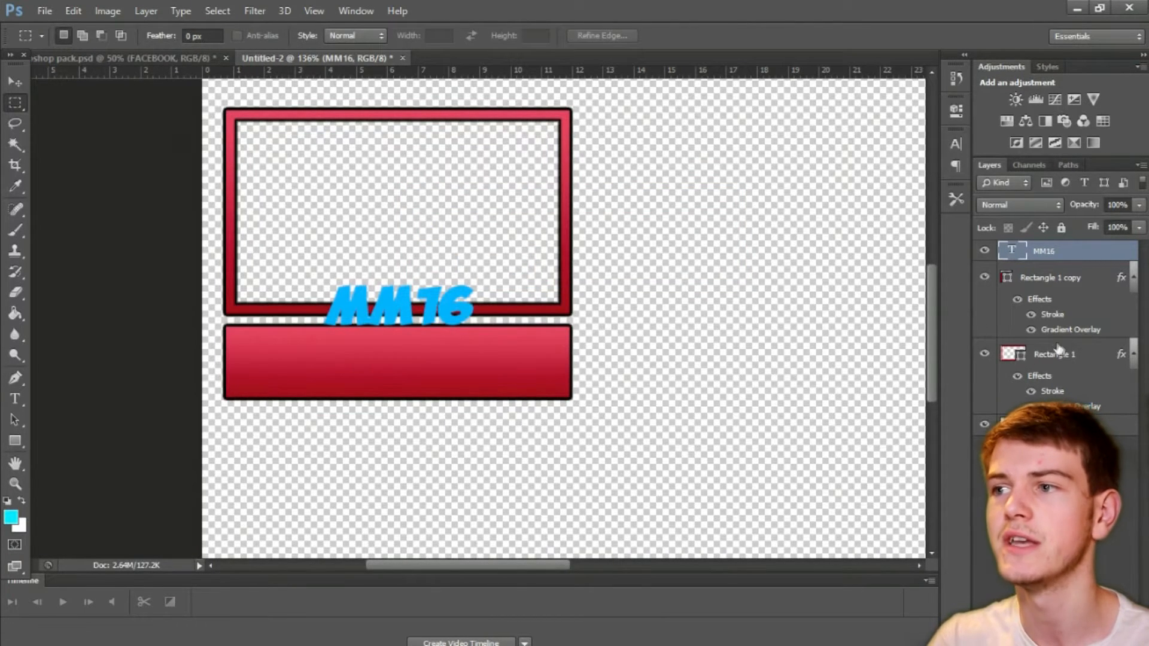
Step: Nudge the solid red bar slightly down to widen the gap below the frame
click(1053, 279)
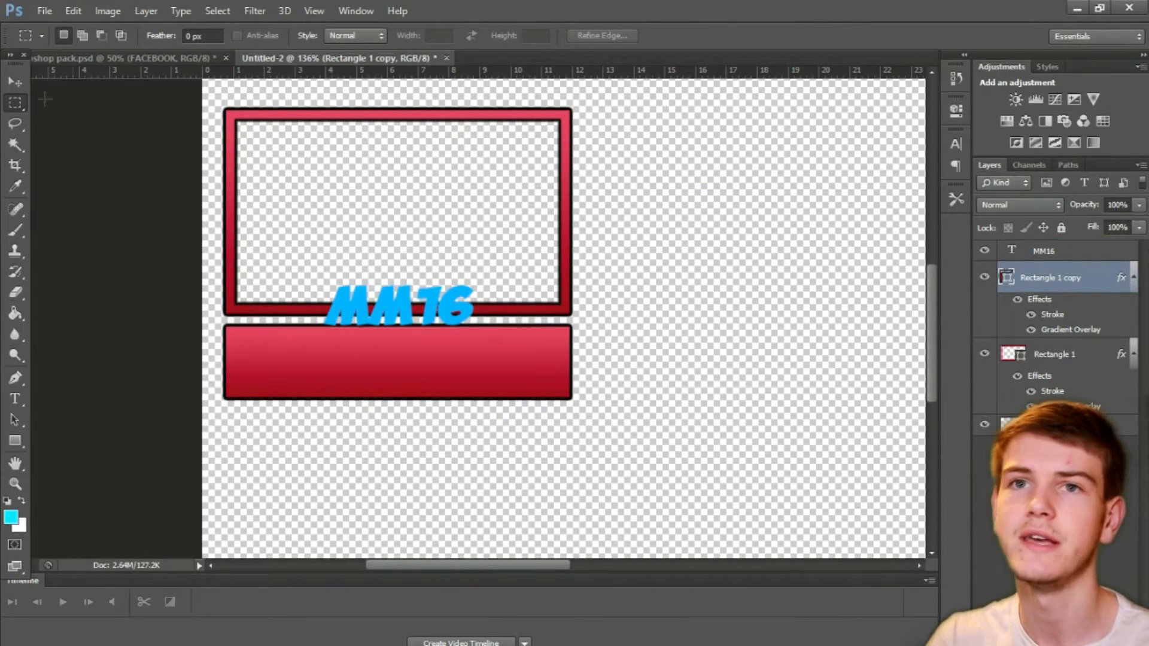
key(v)
mouse_move(398, 366)
mouse_down()
mouse_move(419, 386)
mouse_move(383, 374)
mouse_up()
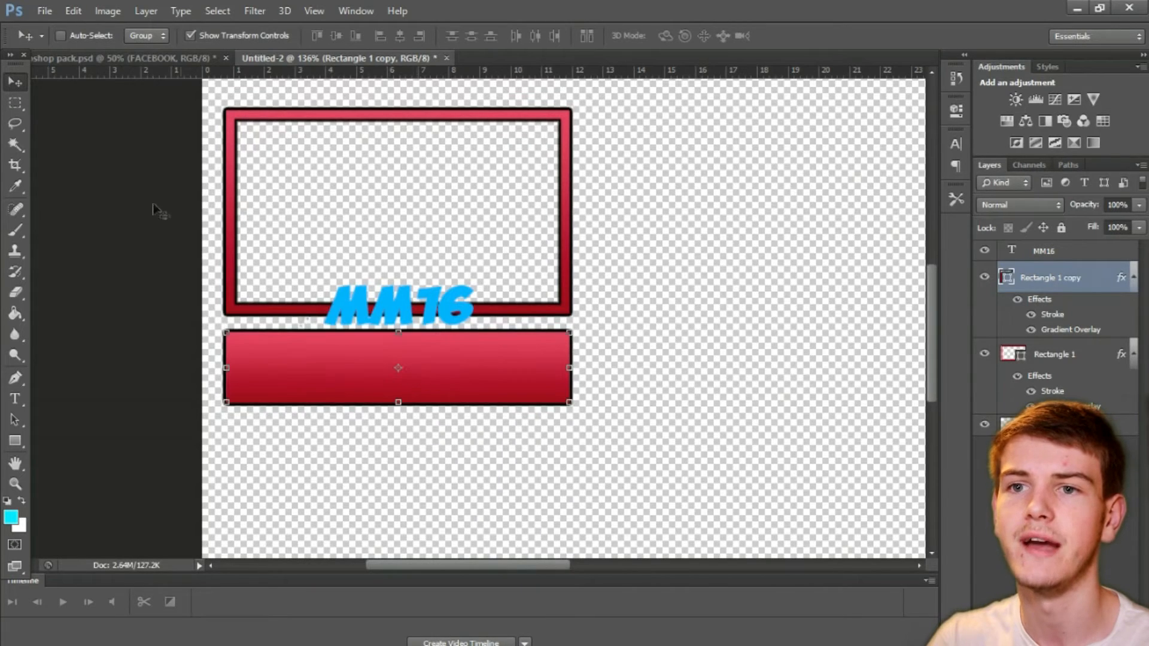
key(m)
Step: Shrink the MM16 text slightly to about 31.48 pt on the frame's bottom border and apply the transformation
click(1056, 254)
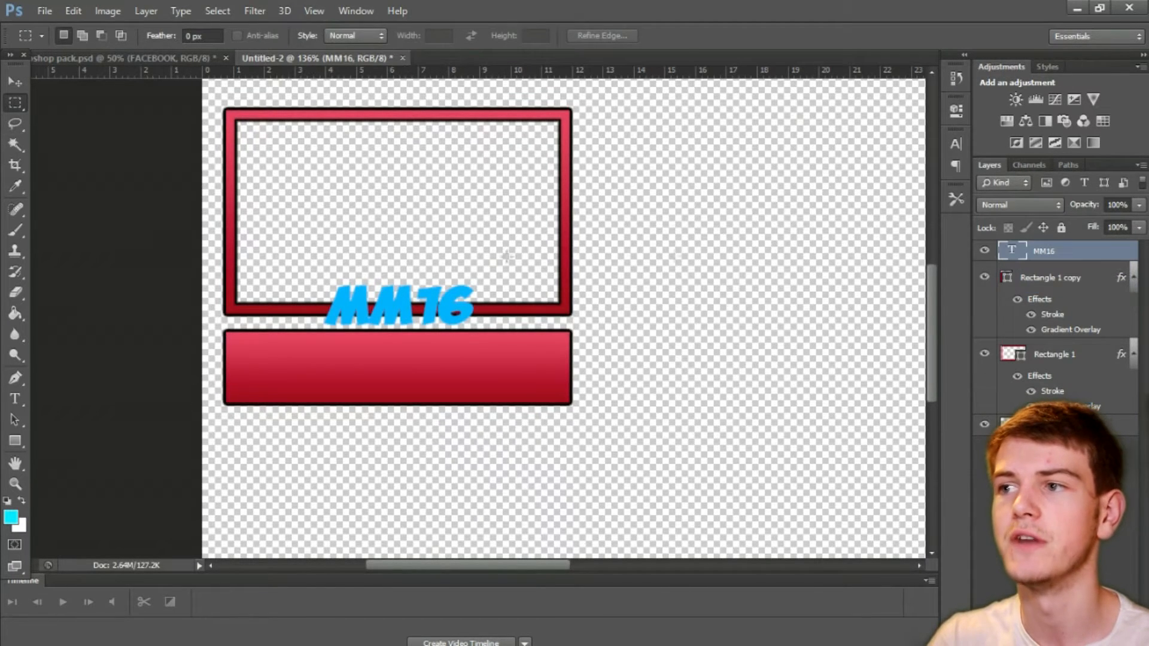
key(v)
mouse_move(453, 300)
mouse_down()
mouse_move(446, 306)
mouse_move(454, 292)
mouse_move(445, 295)
mouse_up()
key(ctrl+t)
key(m)
click(526, 263)
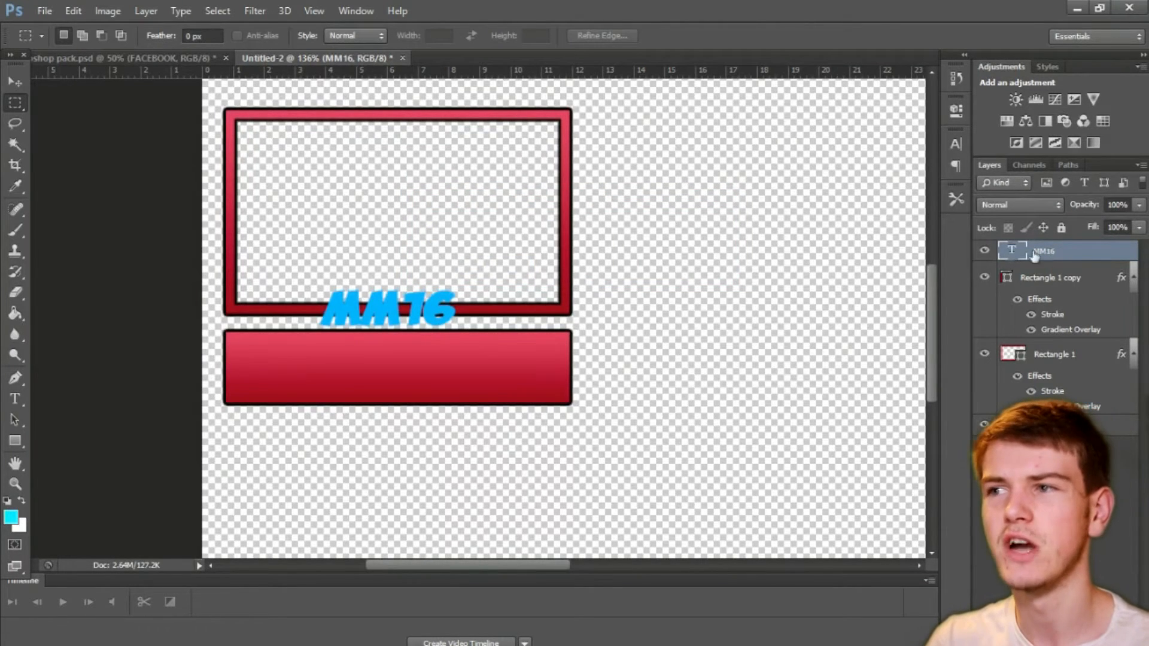
click(960, 147)
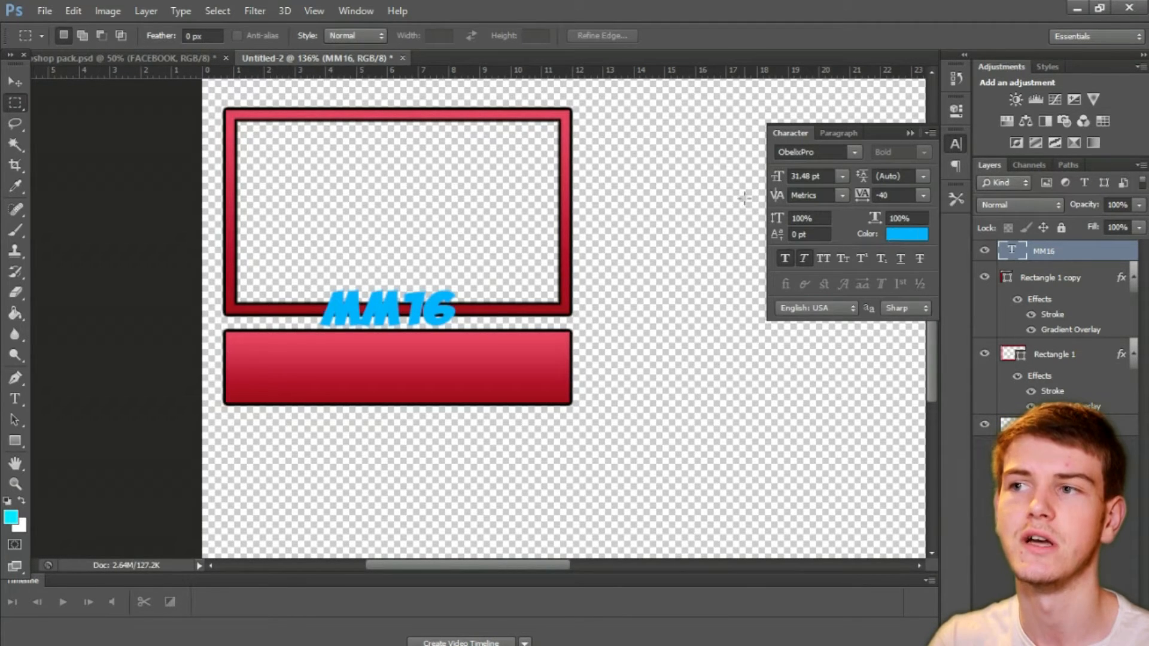
click(17, 82)
click(16, 104)
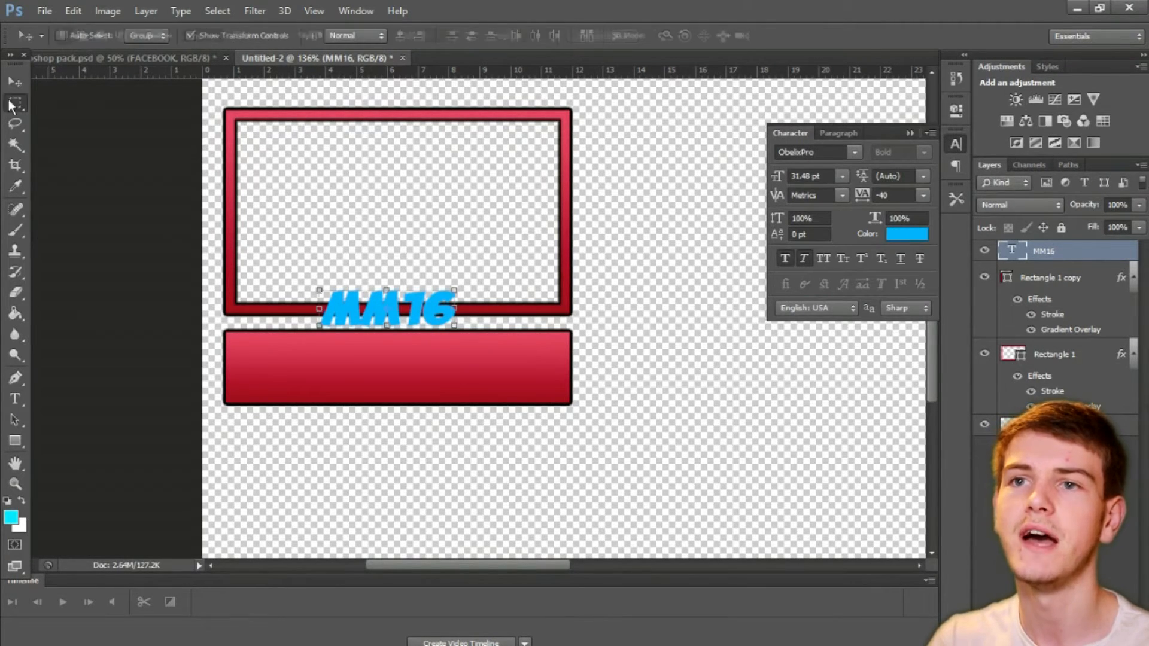
click(956, 143)
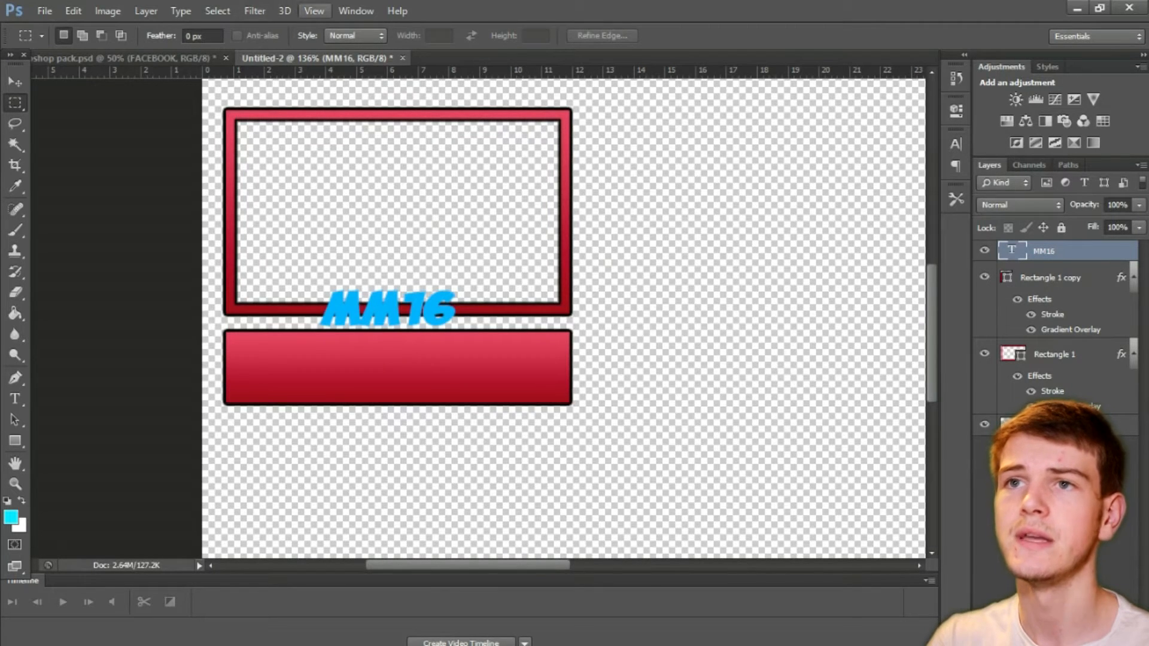
Step: Display the character settings and change the MM16 text's colour to yellow
click(356, 11)
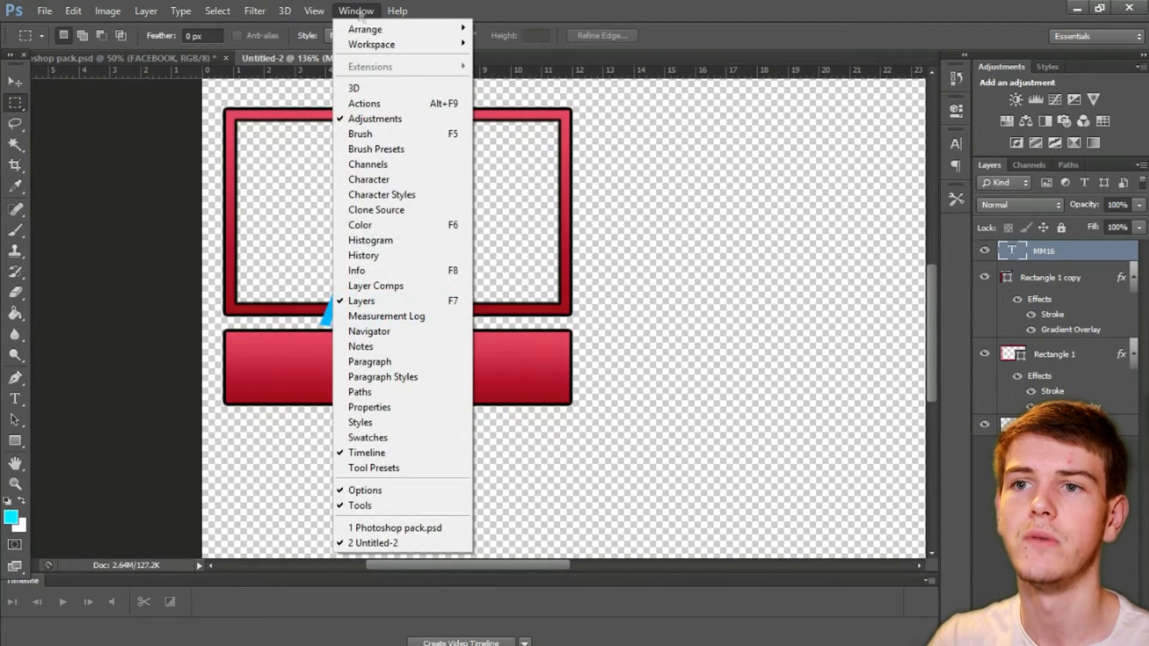
click(398, 180)
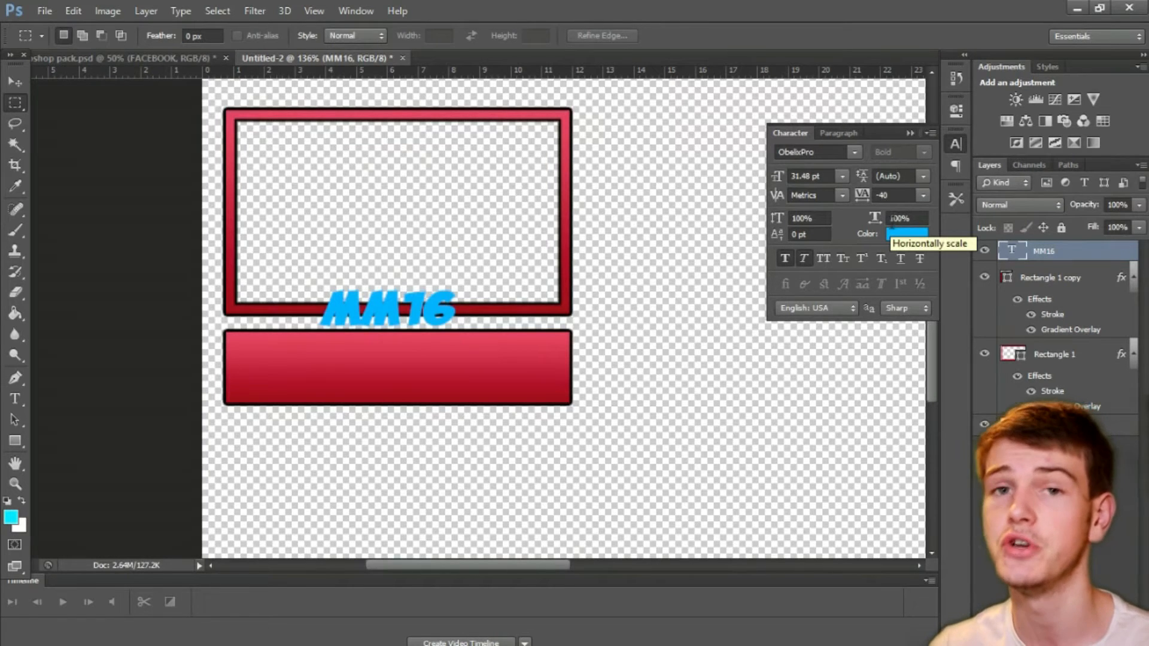
click(906, 237)
click(897, 443)
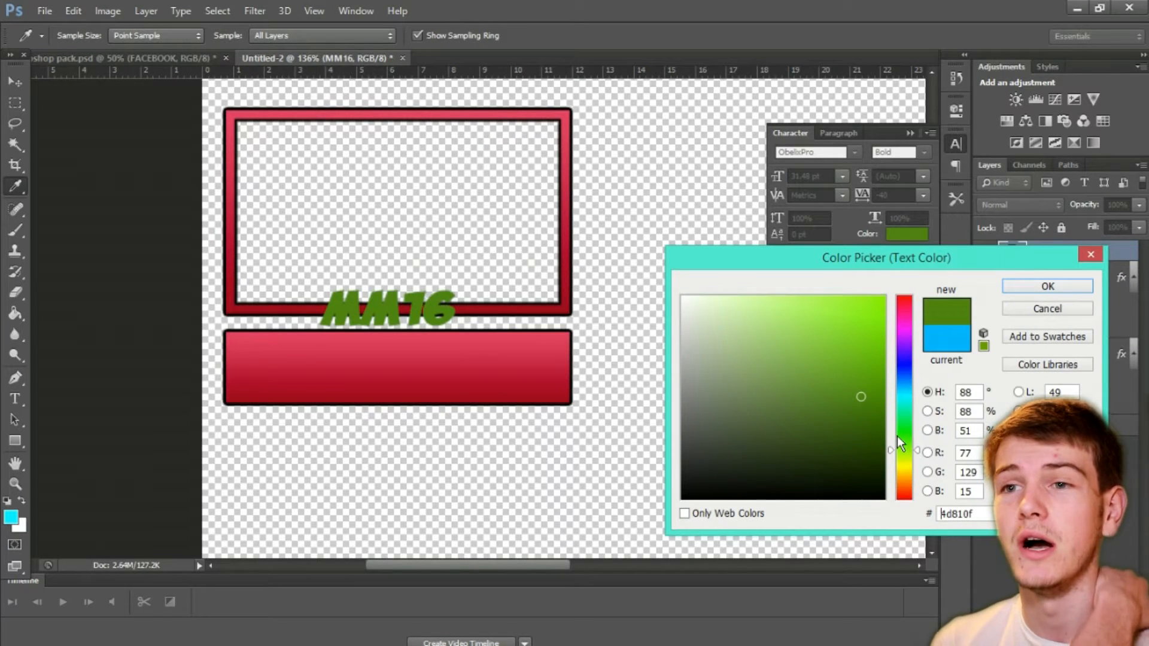
drag(910, 436, 913, 386)
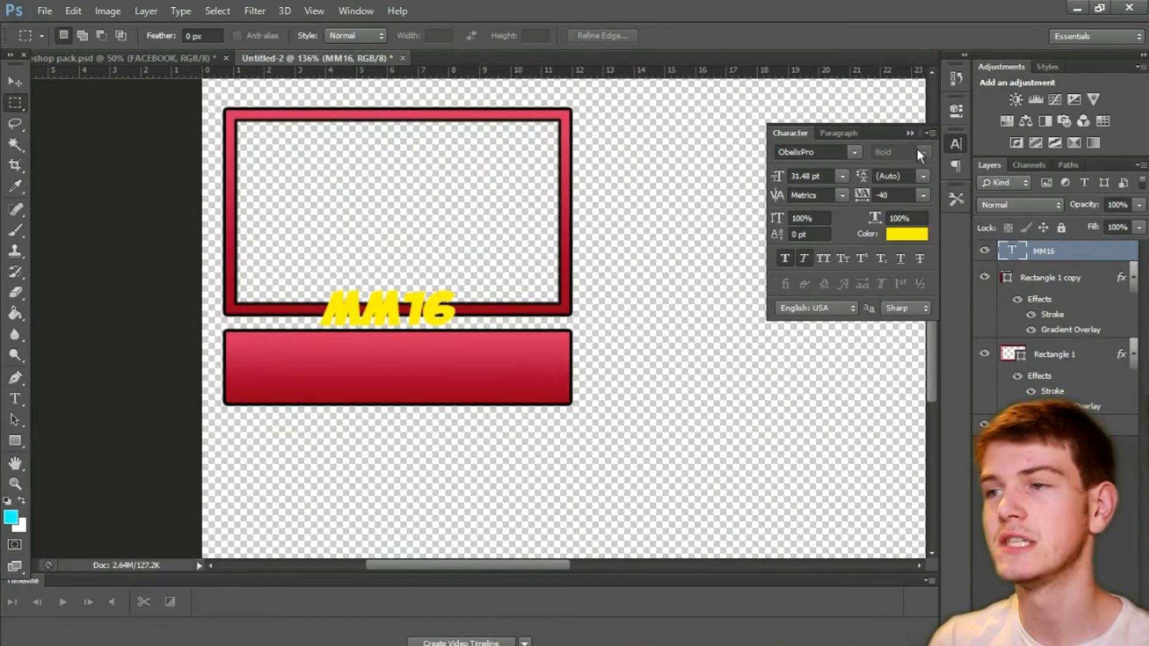
click(910, 133)
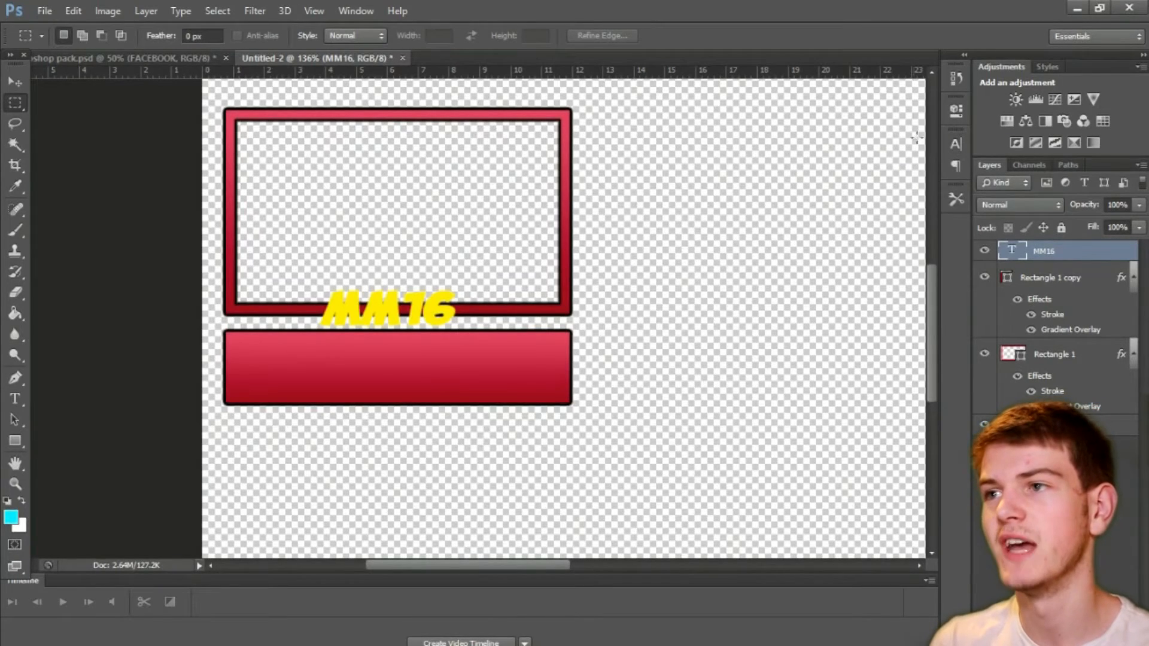
Step: Add a black Stroke layer effect to the MM16 text, positioned outside, and reduce its size to 1 px
right_click(1092, 261)
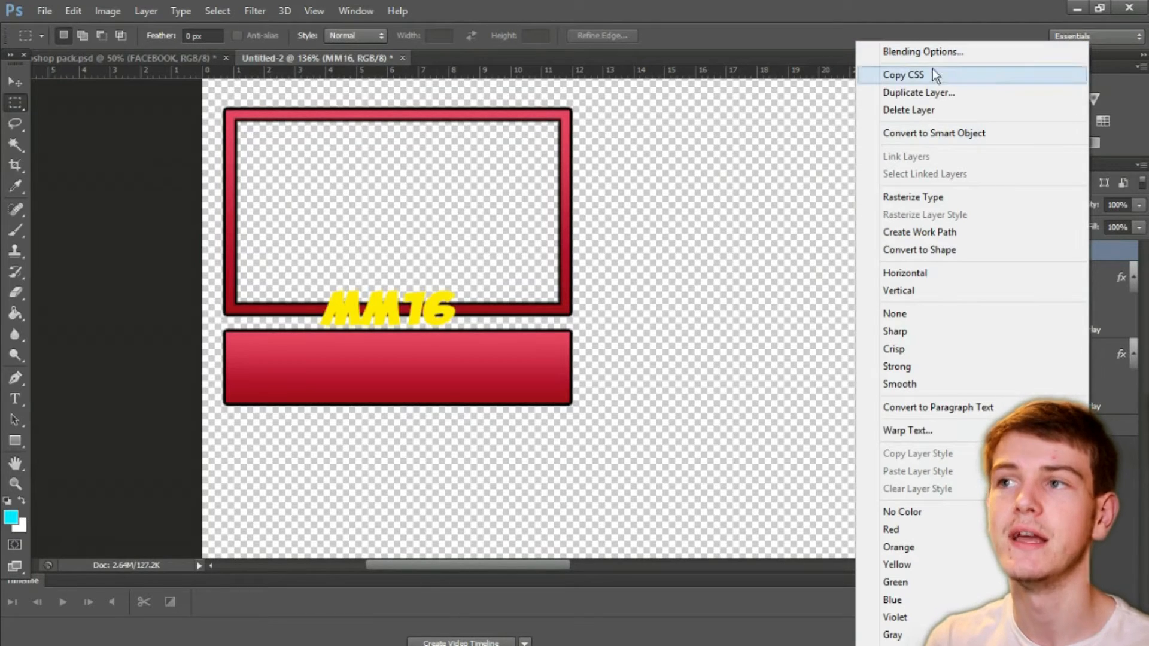
click(972, 52)
click(563, 249)
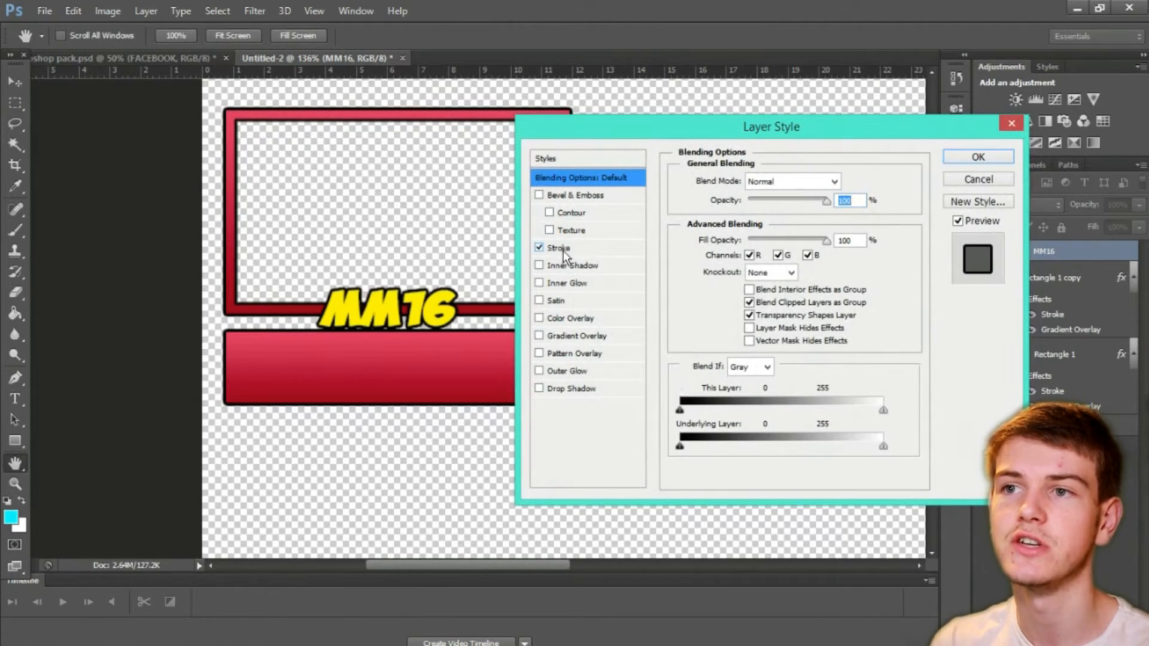
drag(741, 186, 738, 184)
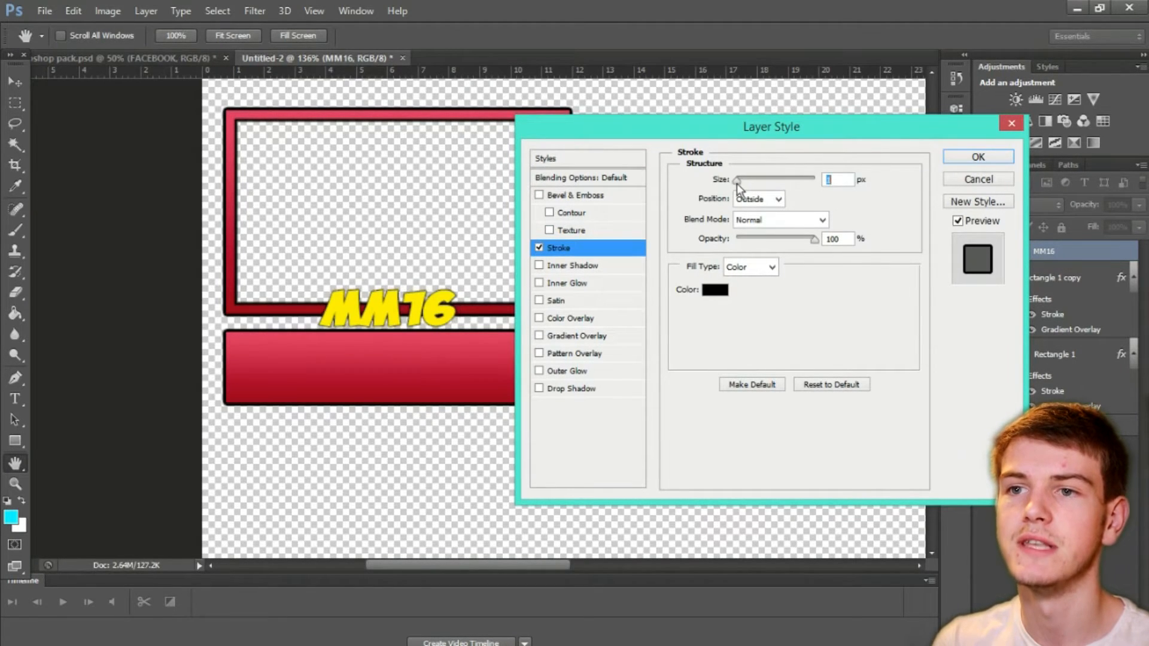
Step: Add a Gradient Overlay at 44% opacity and a Drop Shadow to the MM16 text and apply the layer styles
click(563, 336)
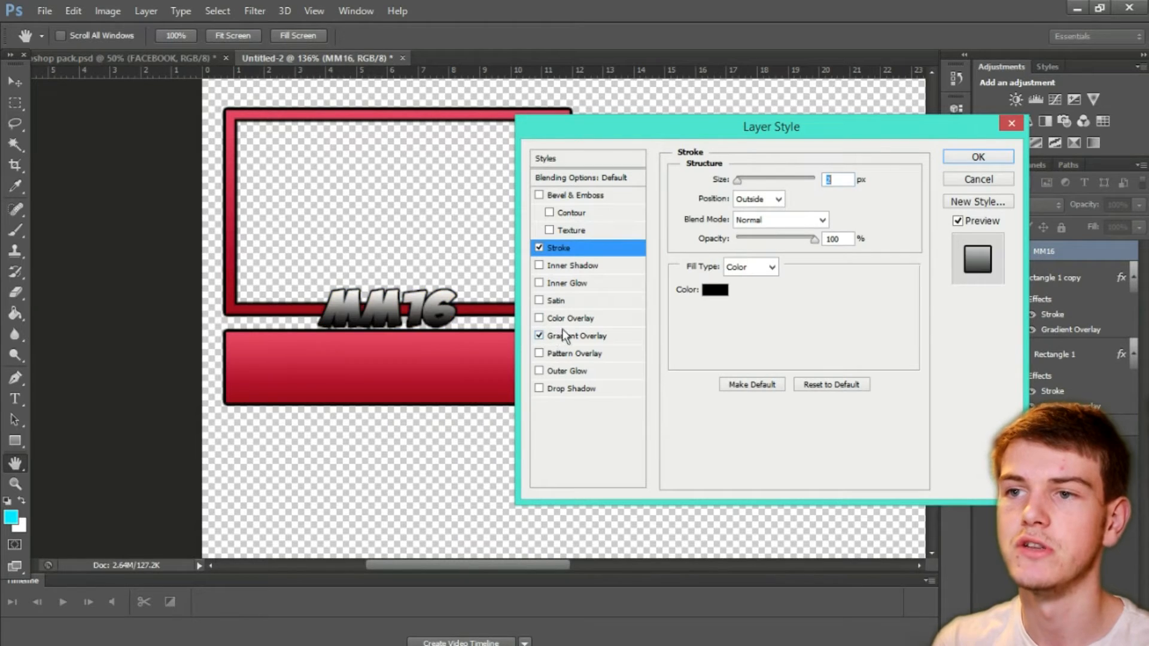
drag(816, 200, 775, 202)
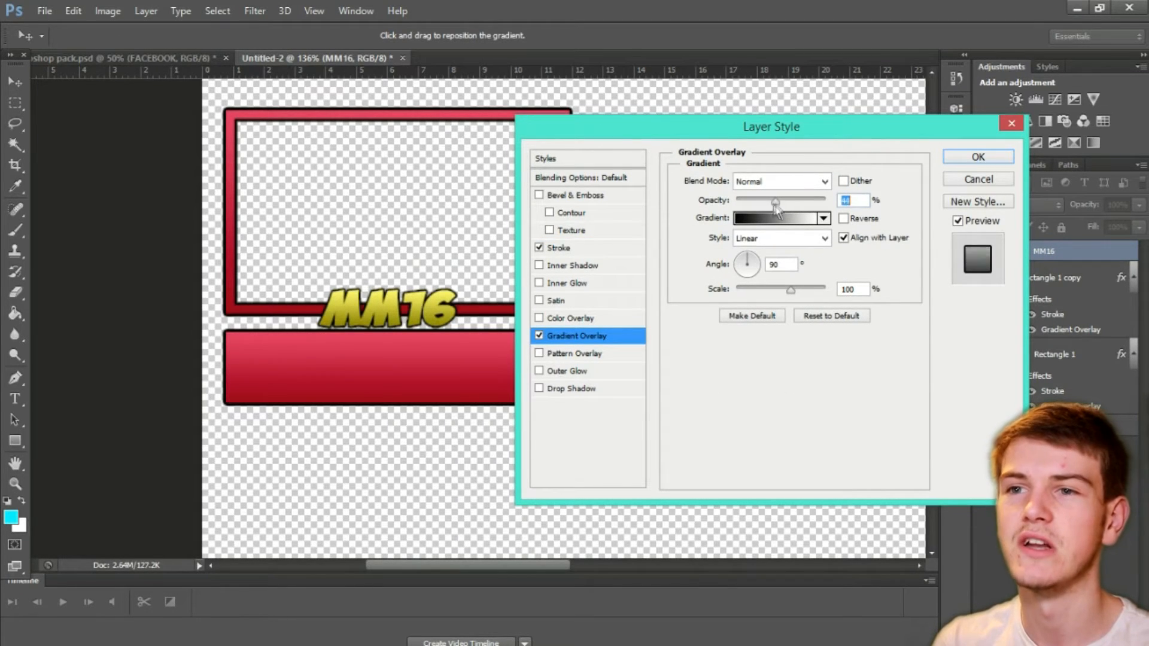
click(539, 389)
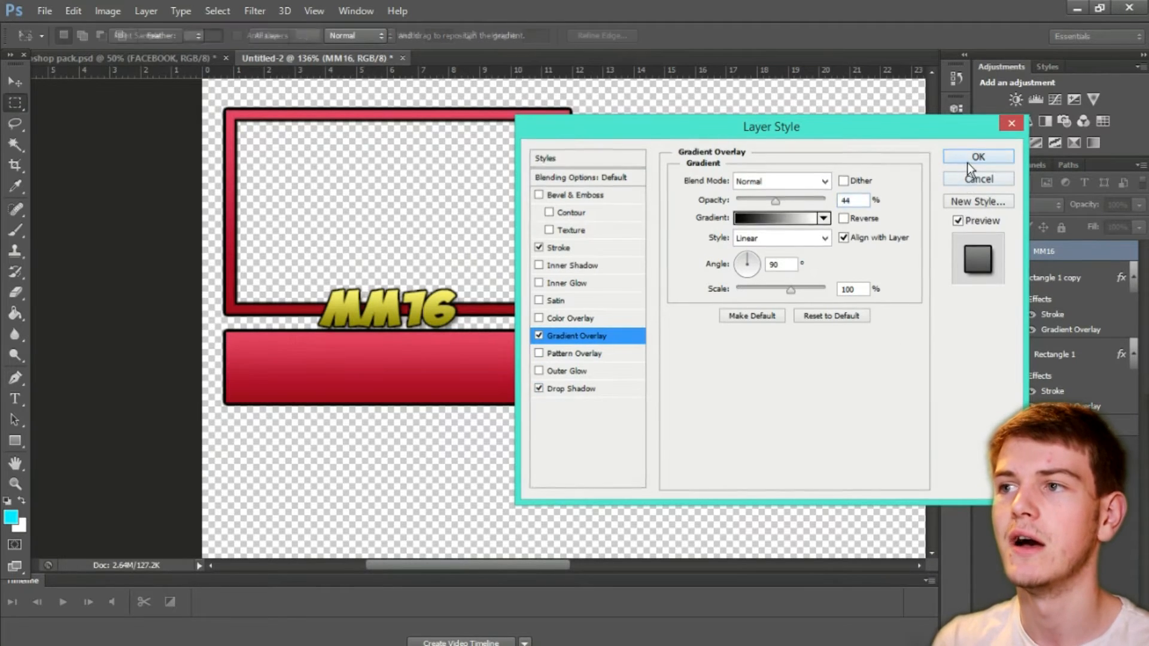
click(970, 159)
Step: Widen the MM16 text slightly to about 104.76% of its width and apply the transformation
click(15, 83)
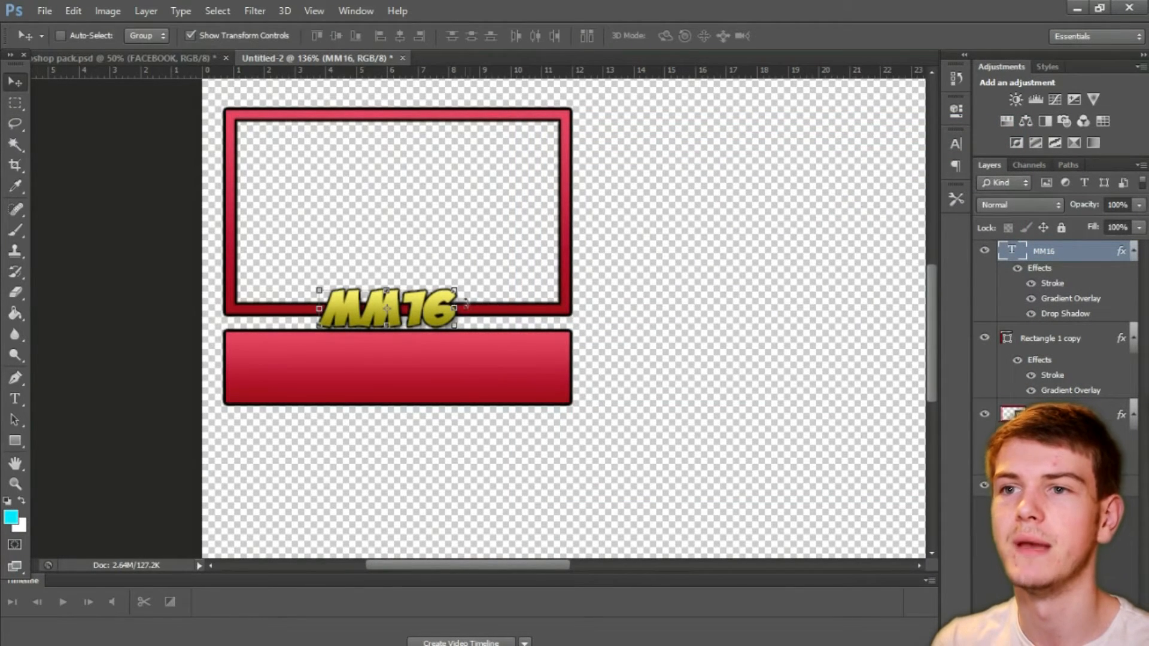
key(ctrl+t)
drag(458, 309, 468, 305)
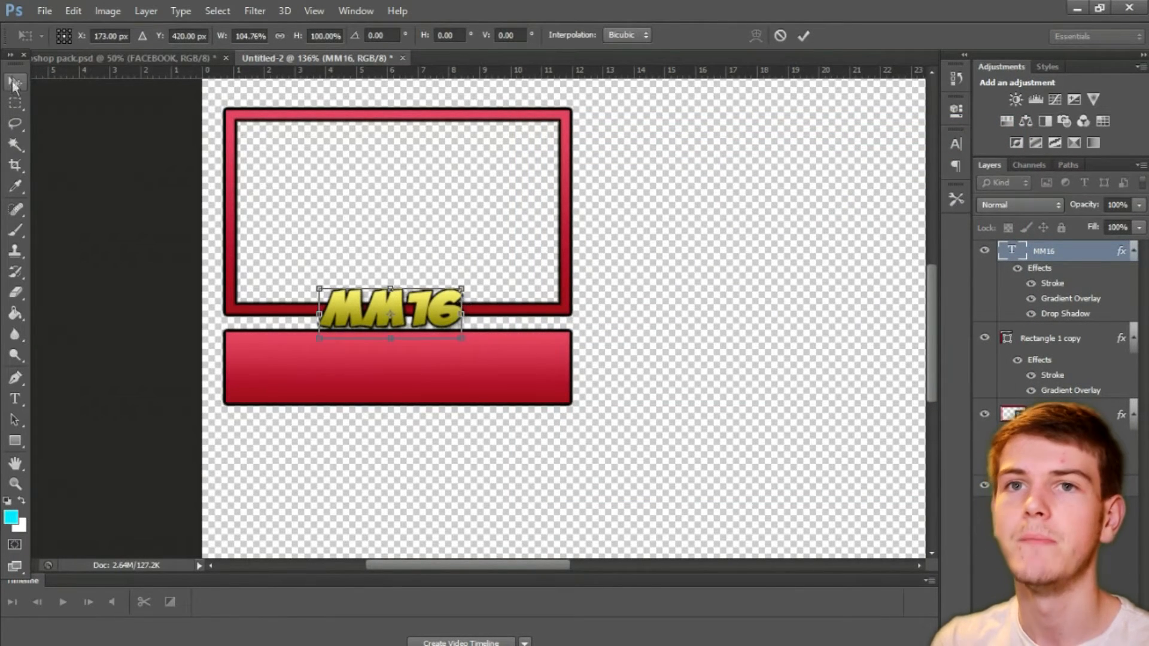
click(15, 103)
click(492, 266)
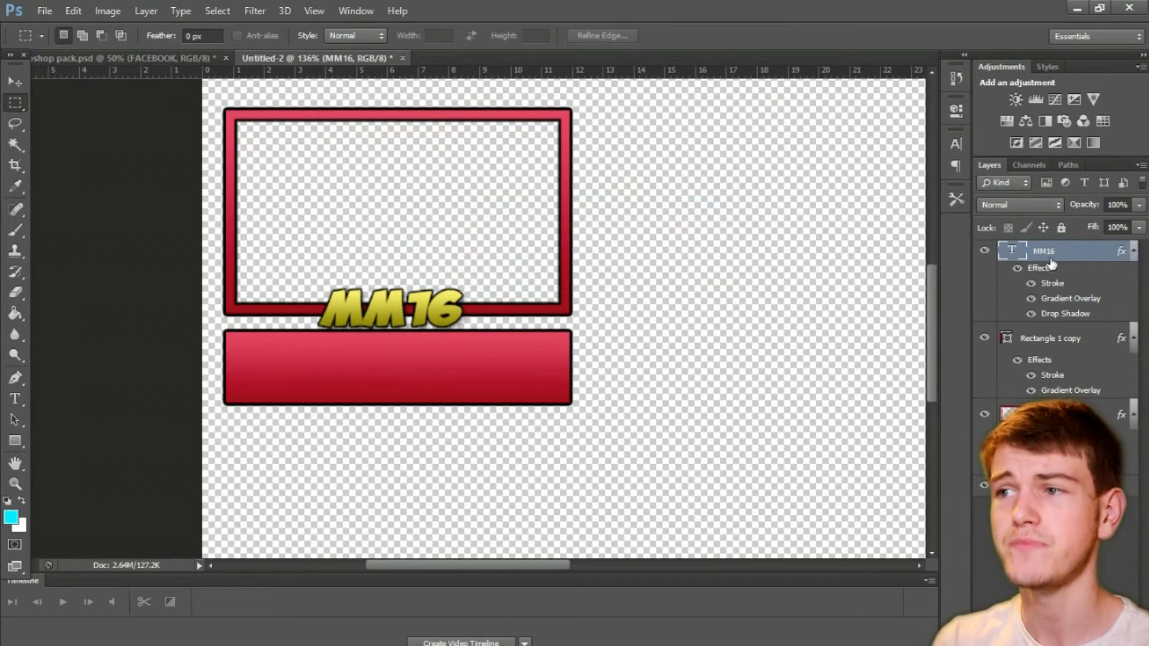
Step: Duplicate the MM16 text layer and place the copy at the left end of the solid red bar
drag(1051, 258, 1099, 640)
key(v)
drag(365, 317, 283, 378)
Step: Replace the copied text on the red bar with "Sub count"
key(t)
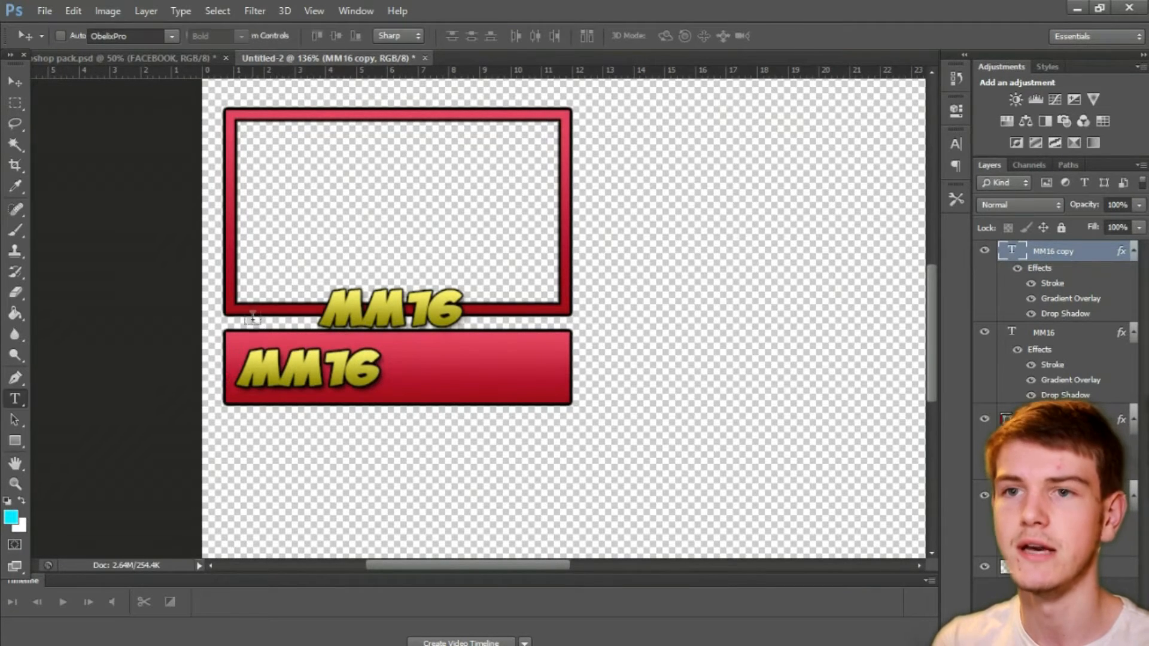
click(372, 375)
key(BackSpace)
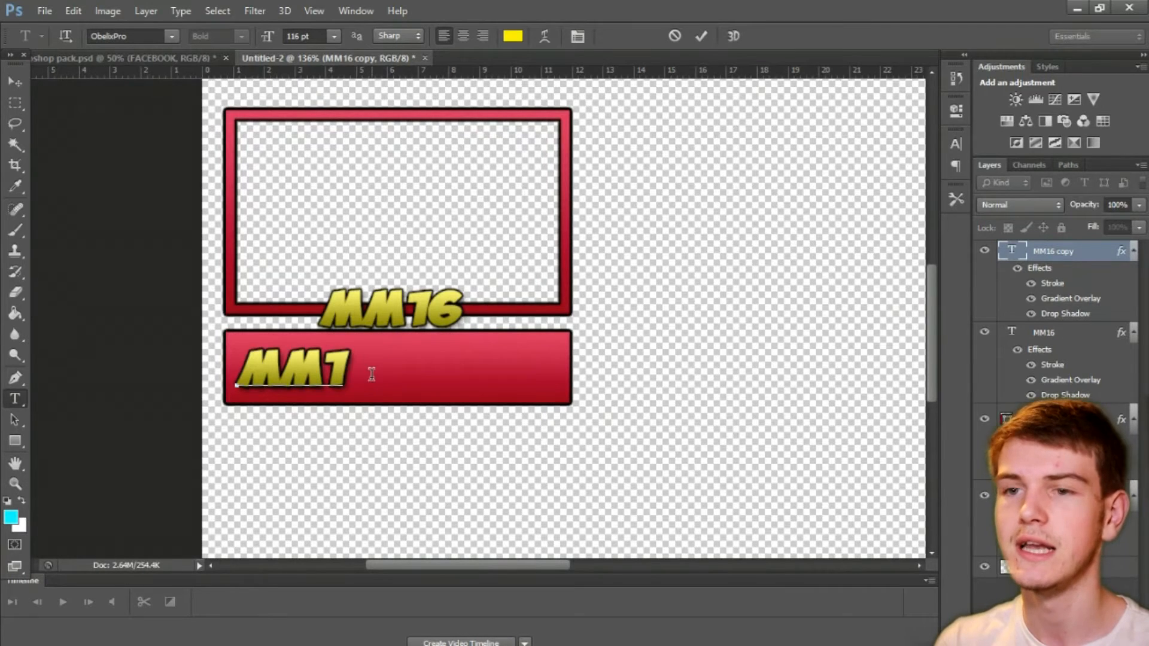
key(BackSpace)
key(BackSpace)
key(BackSpace)
text(SUB)
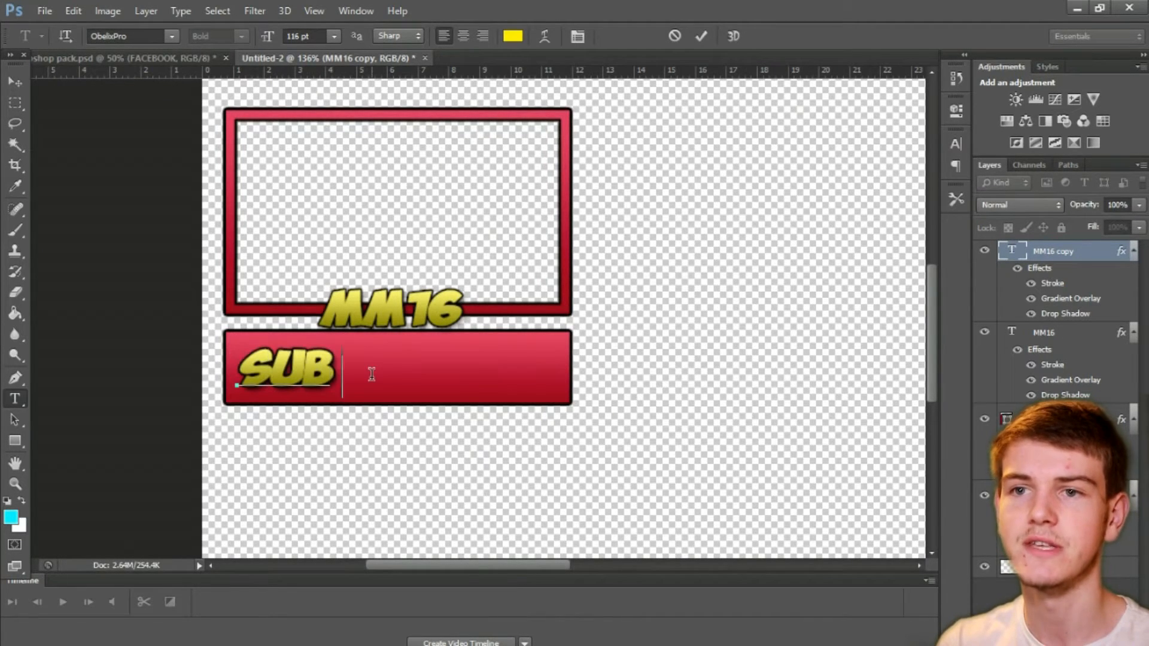
text( Gount)
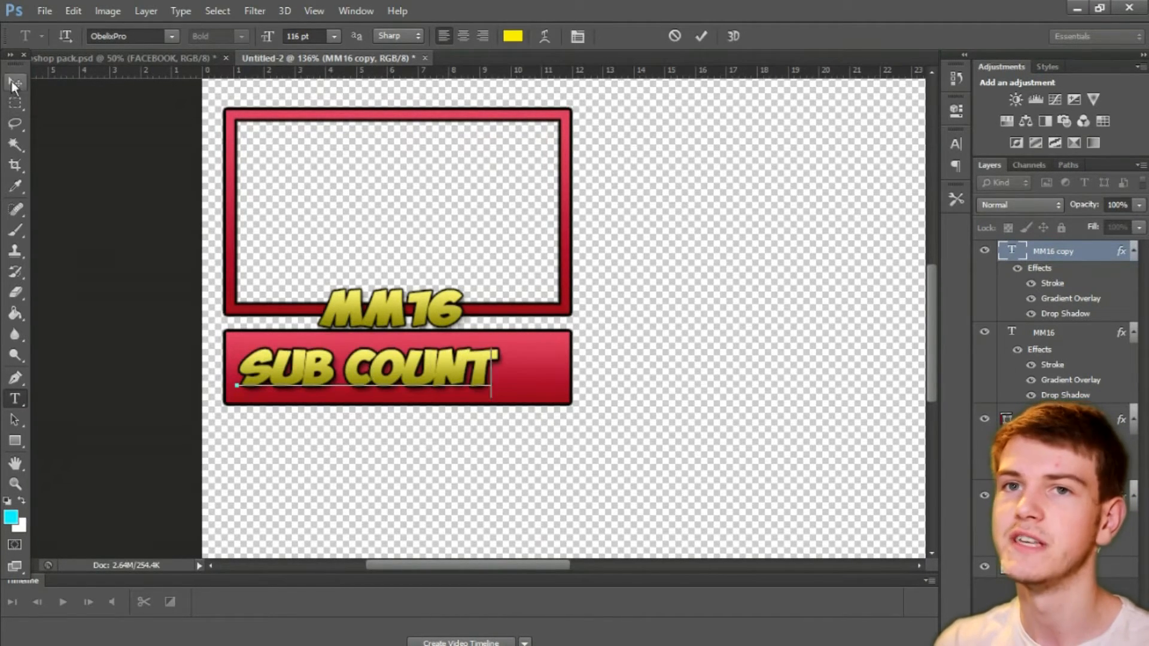
Step: Scale the Sub count text down to about 61% so it fits the bar's left half, and apply the transformation
click(15, 81)
drag(496, 346, 370, 384)
click(15, 102)
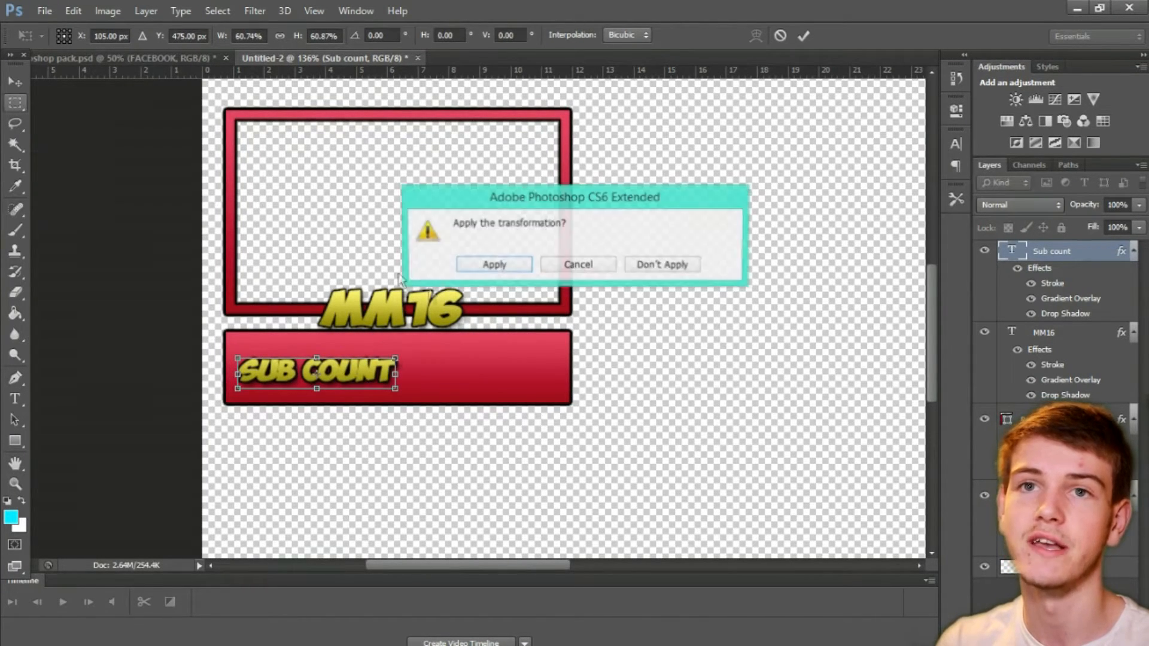
click(489, 264)
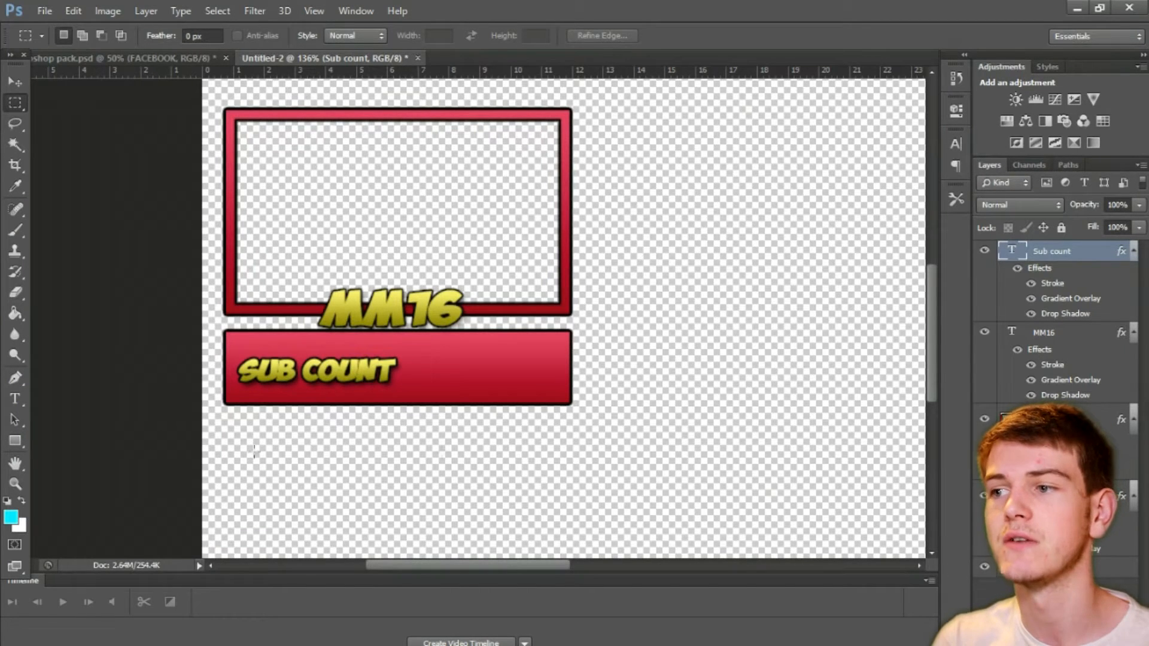
Step: Draw a rectangle about 140 by 48 px beside the Sub count text, with no stroke and a black fill
click(15, 441)
drag(405, 343, 561, 391)
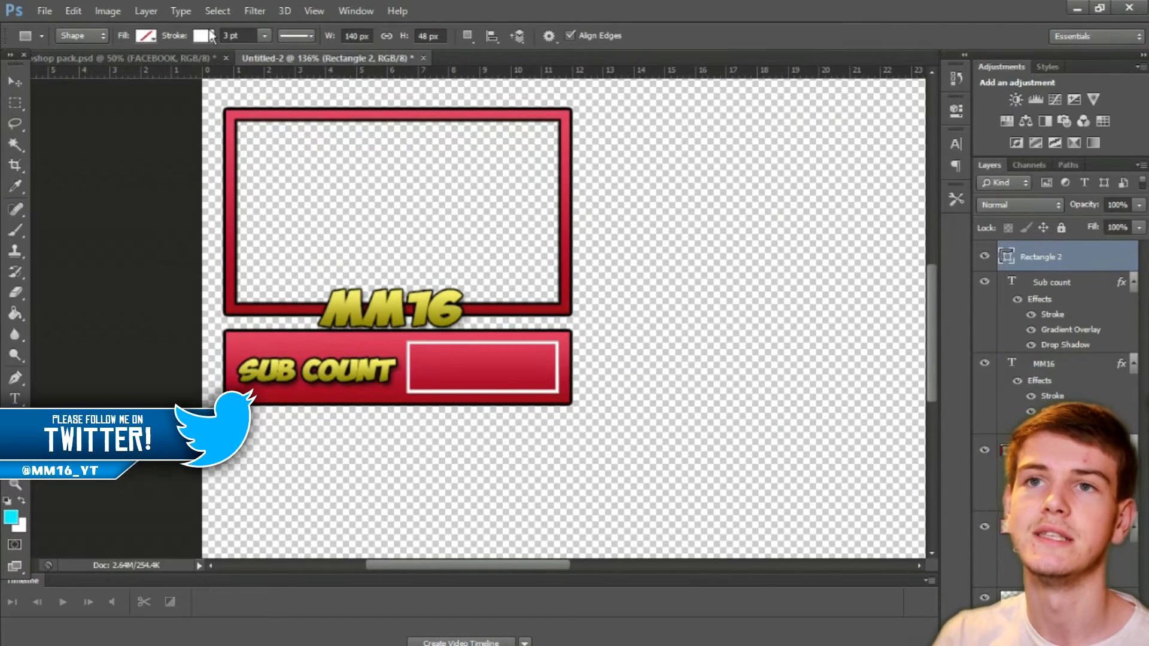
click(211, 33)
click(139, 67)
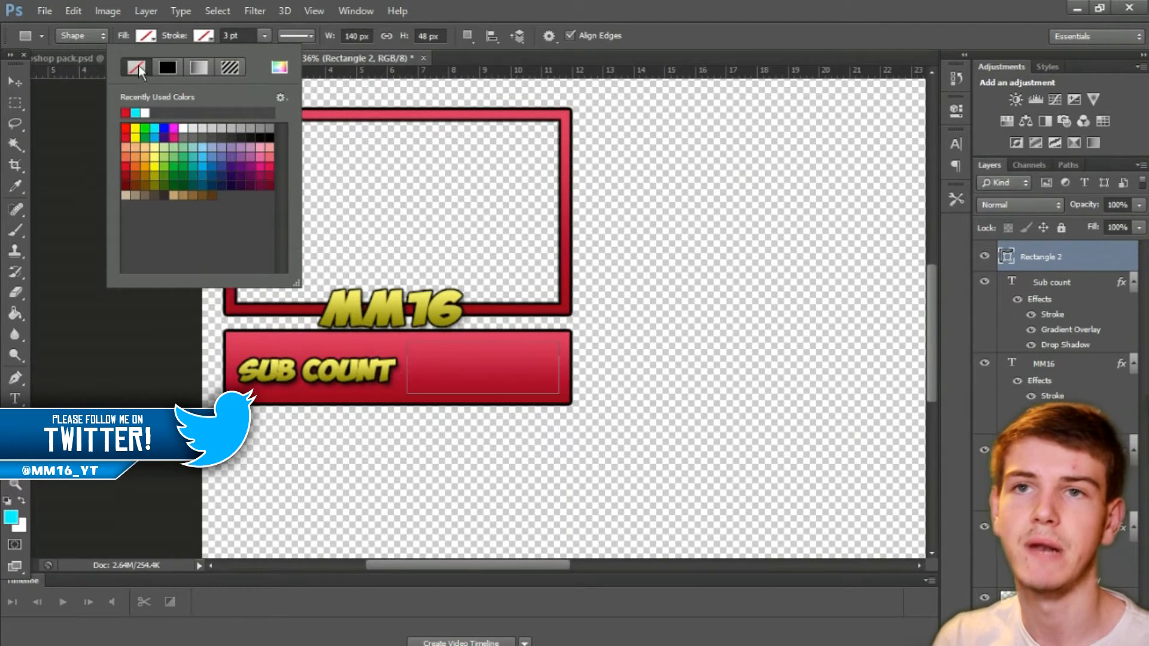
click(153, 38)
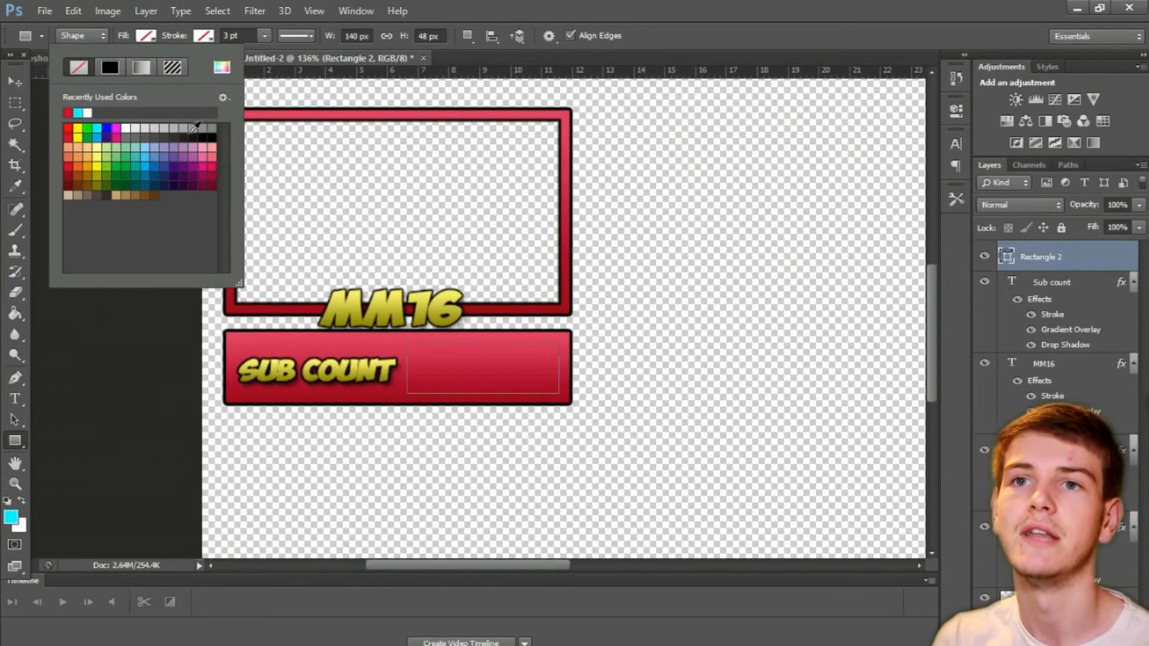
click(212, 137)
click(15, 102)
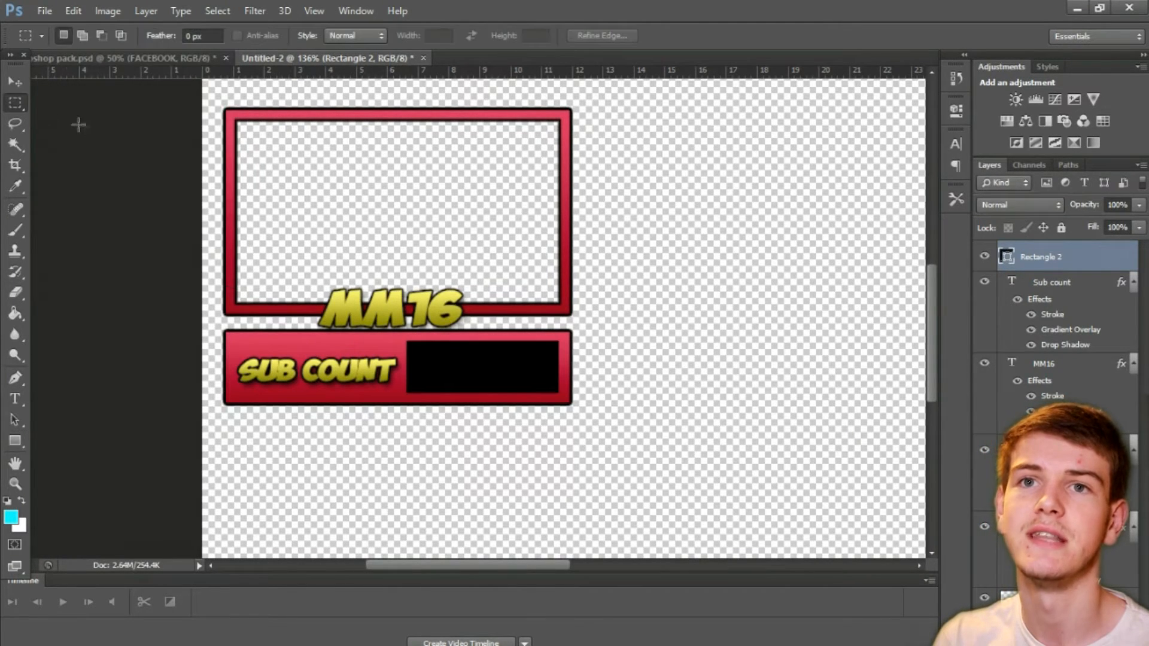
Step: Lower the black rectangle's layer opacity to 57%
click(1140, 205)
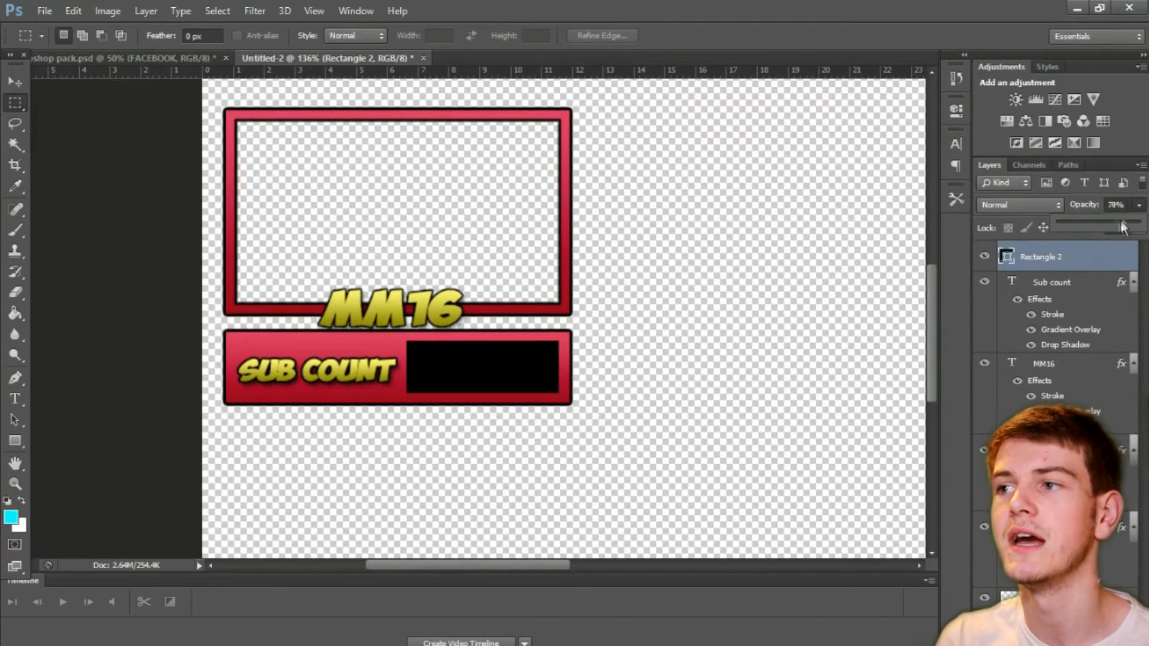
drag(1121, 221, 1107, 222)
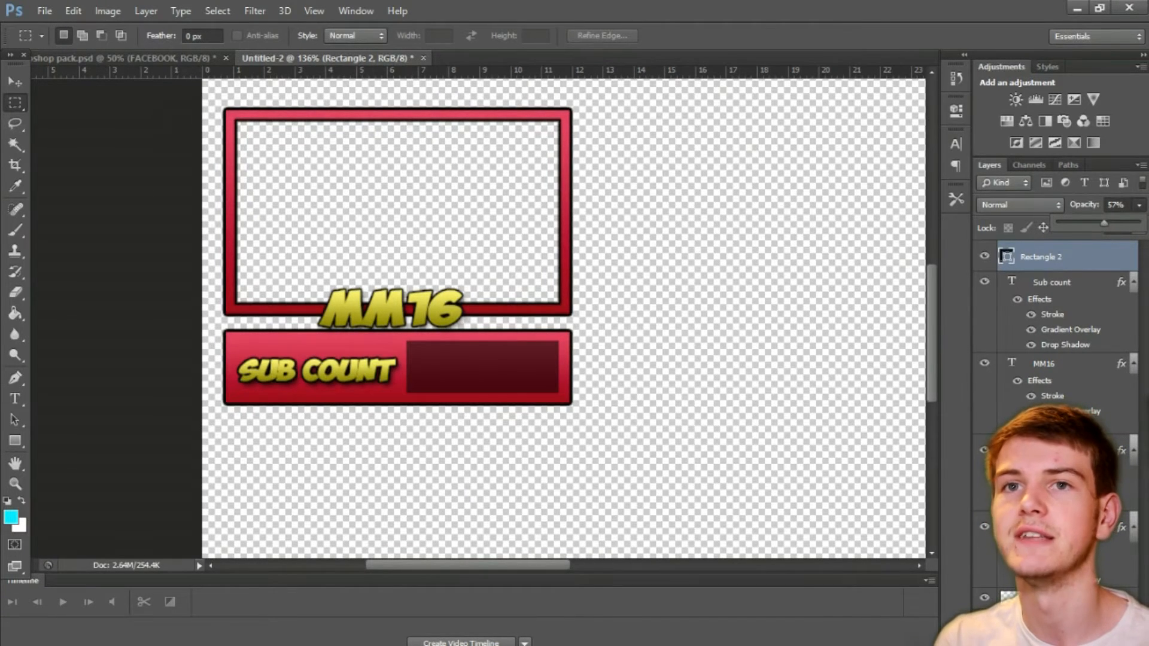
click(16, 82)
click(17, 102)
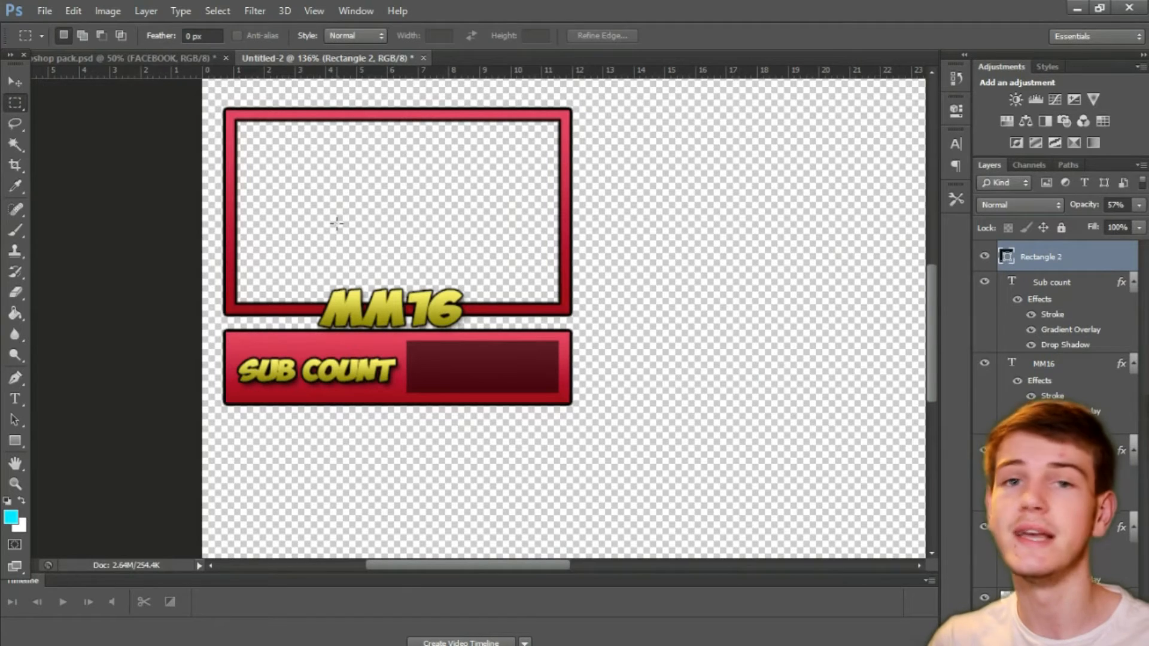
Step: Identify the solid red bar's layer, Rectangle 1 copy, by toggling its visibility, and duplicate it
scroll(494, 456, down, 3)
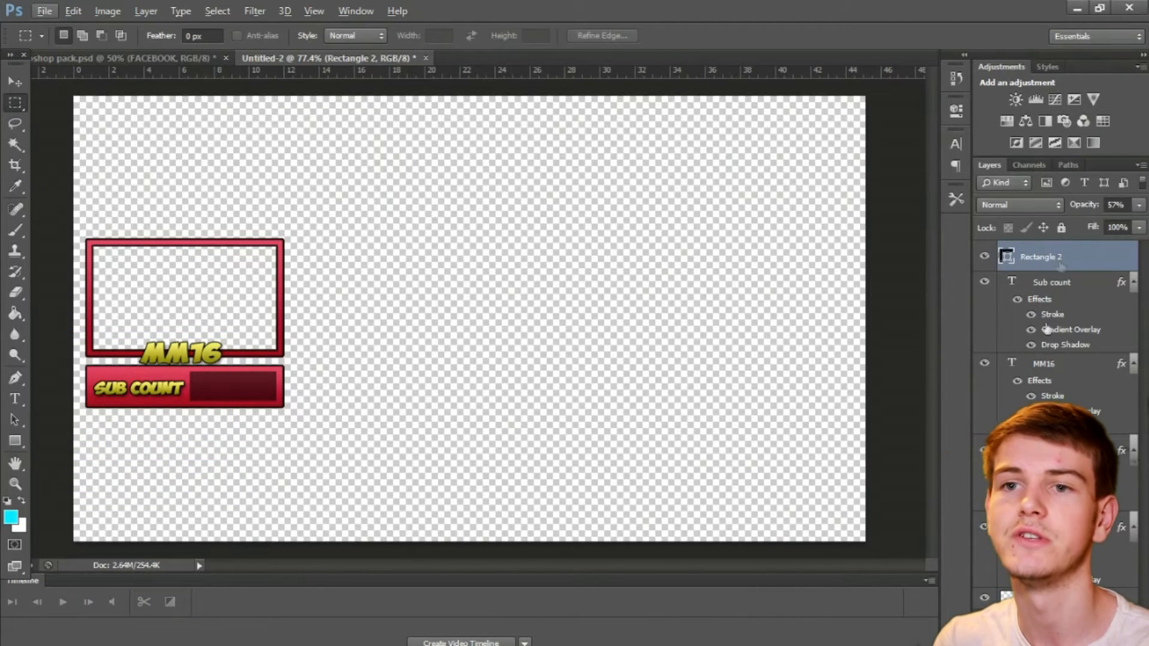
click(1056, 450)
click(984, 450)
click(984, 451)
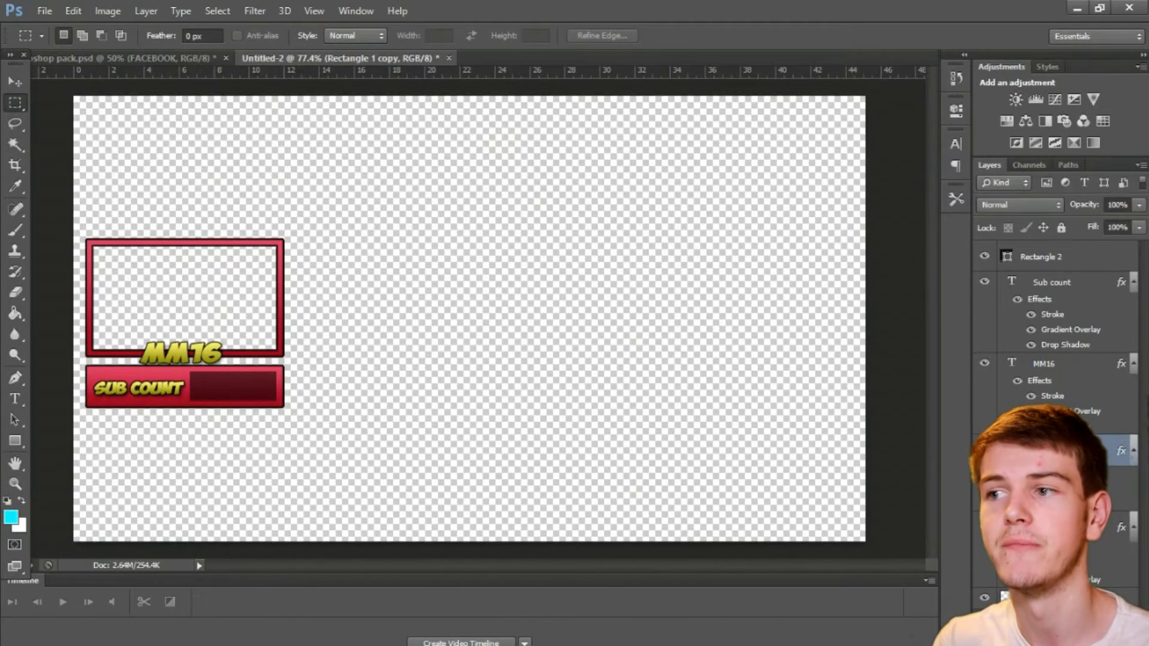
click(985, 450)
click(985, 450)
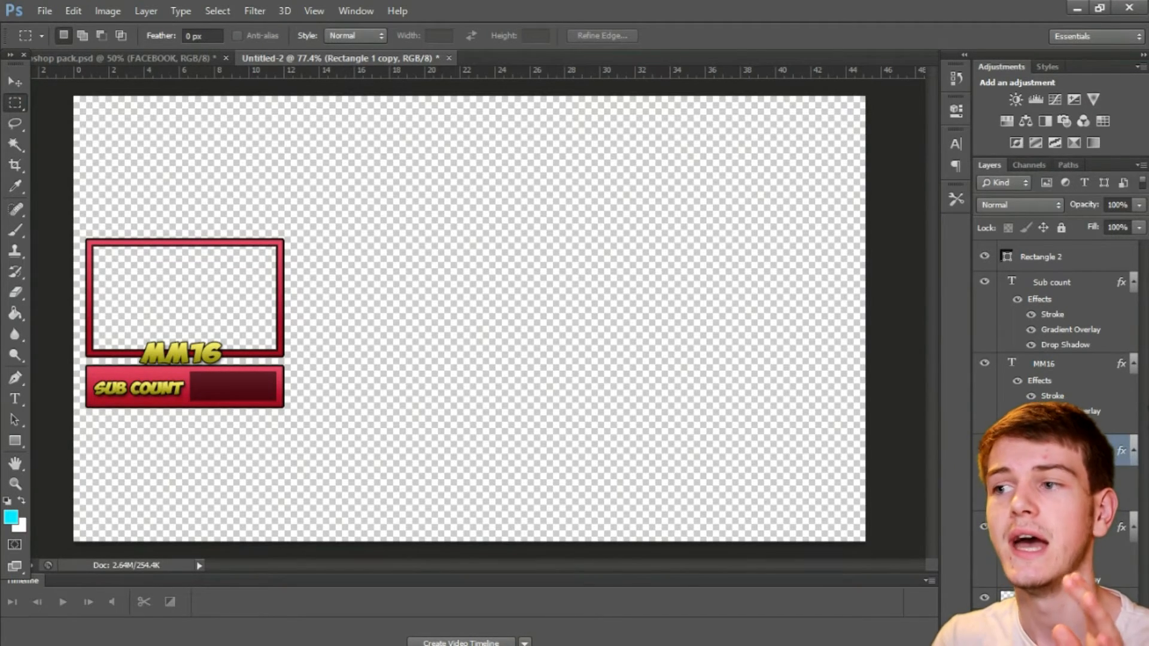
key(ctrl+j)
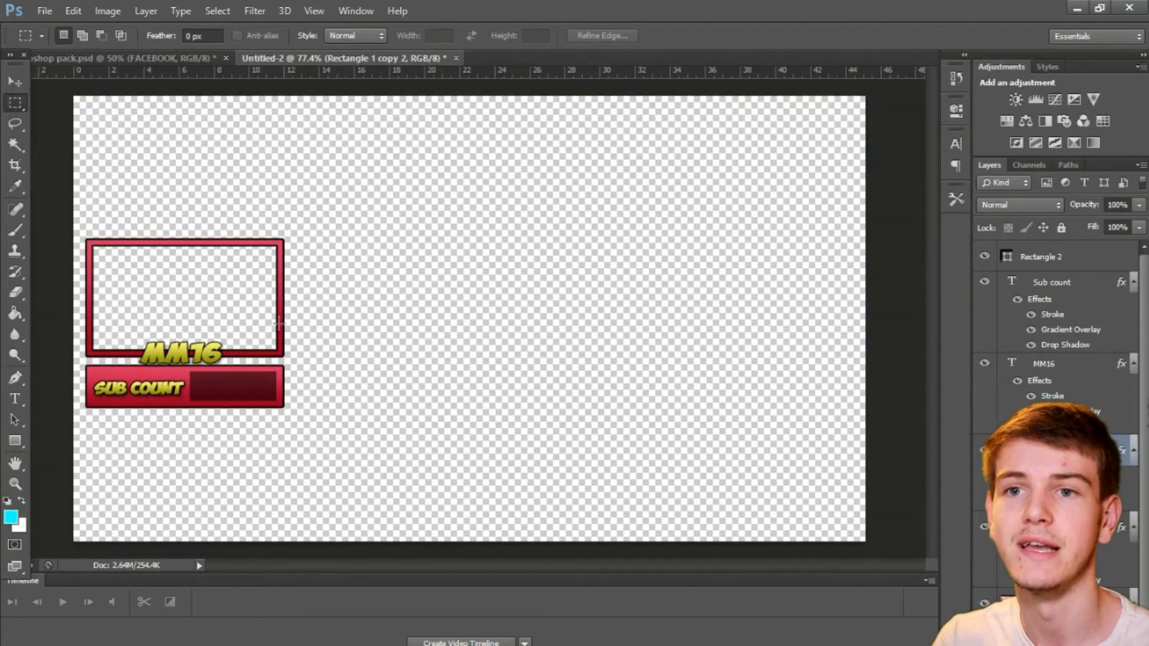
Step: Stretch the duplicated bar across the canvas's full bottom edge, about 405.06% wide and 81.54% high, and apply the transformation
click(17, 87)
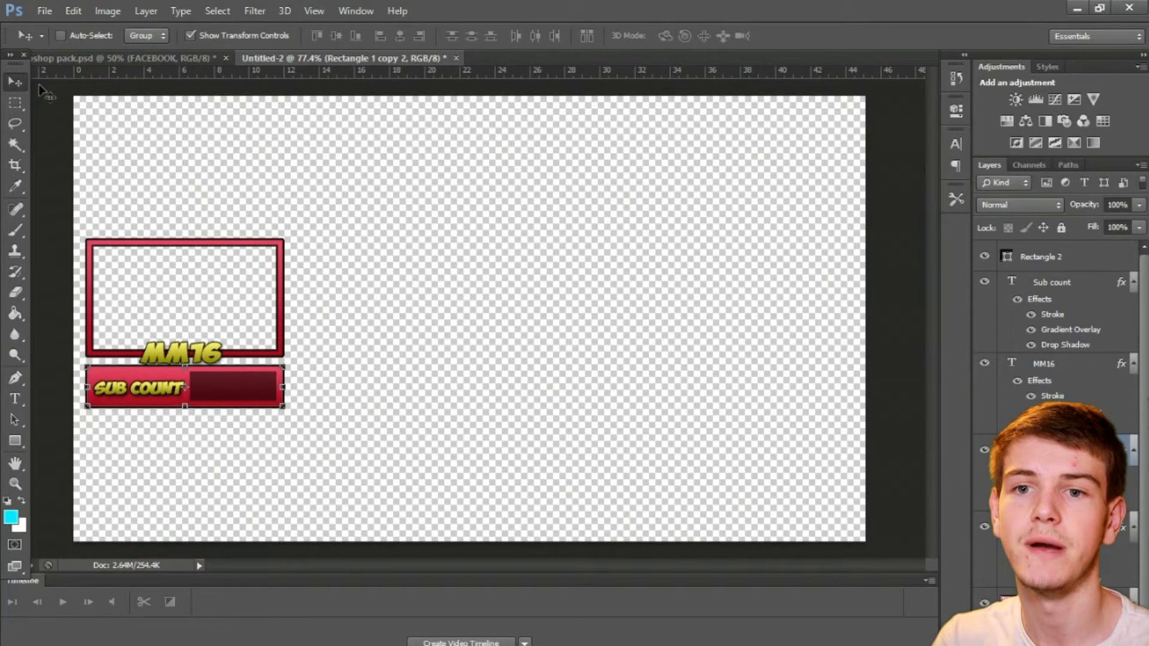
drag(214, 383, 866, 521)
drag(472, 504, 470, 509)
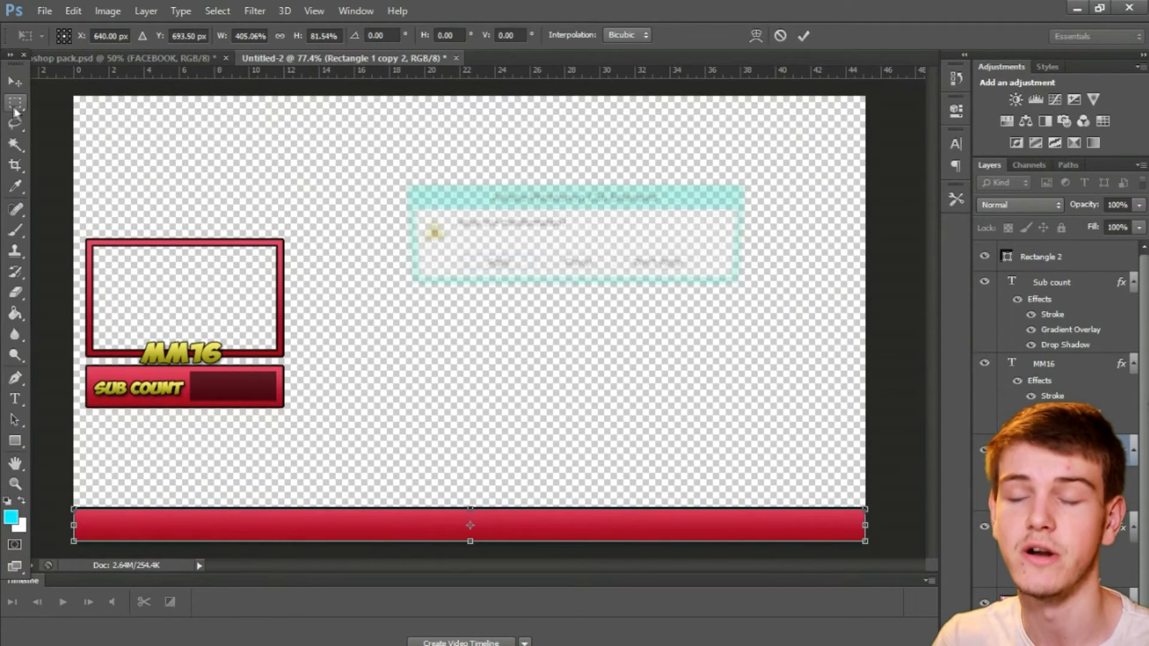
click(487, 269)
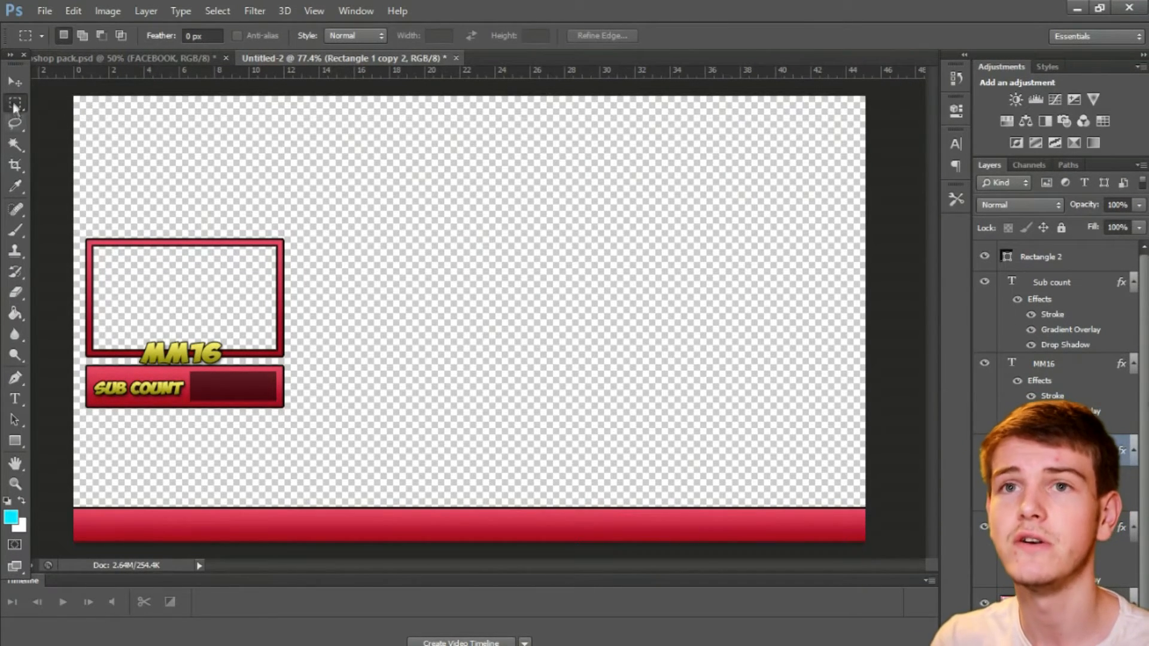
Step: Copy the Twitter icon from the open document of social media icons and paste it into the overlay document
click(96, 59)
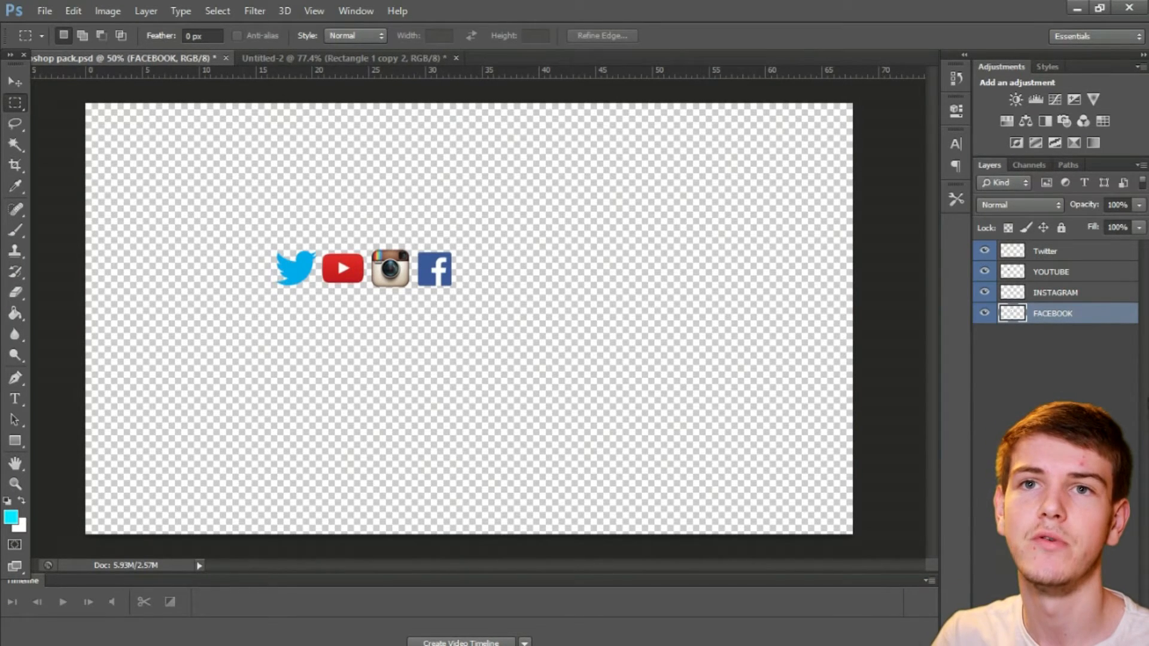
click(16, 83)
click(21, 99)
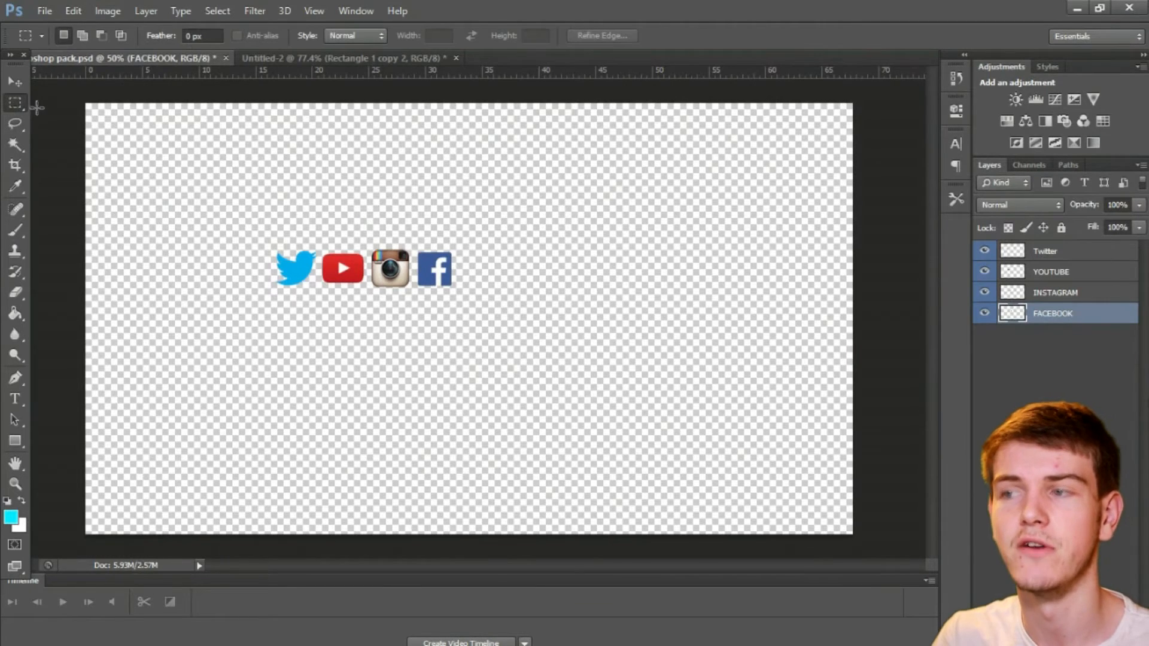
click(1076, 251)
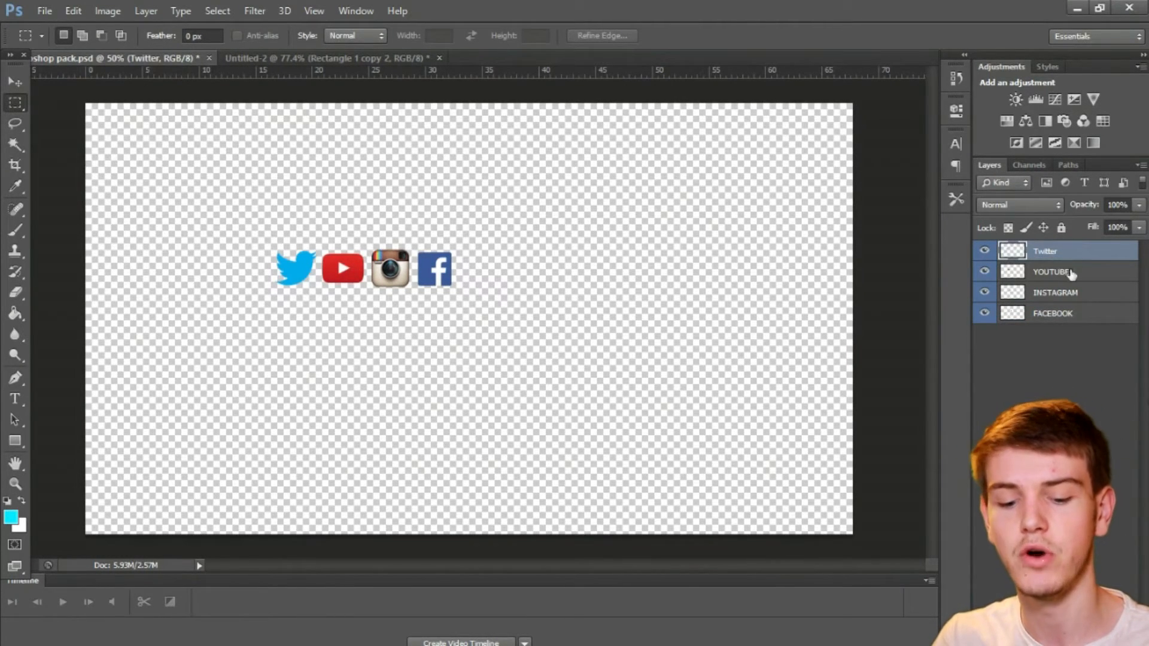
key(ctrl+a)
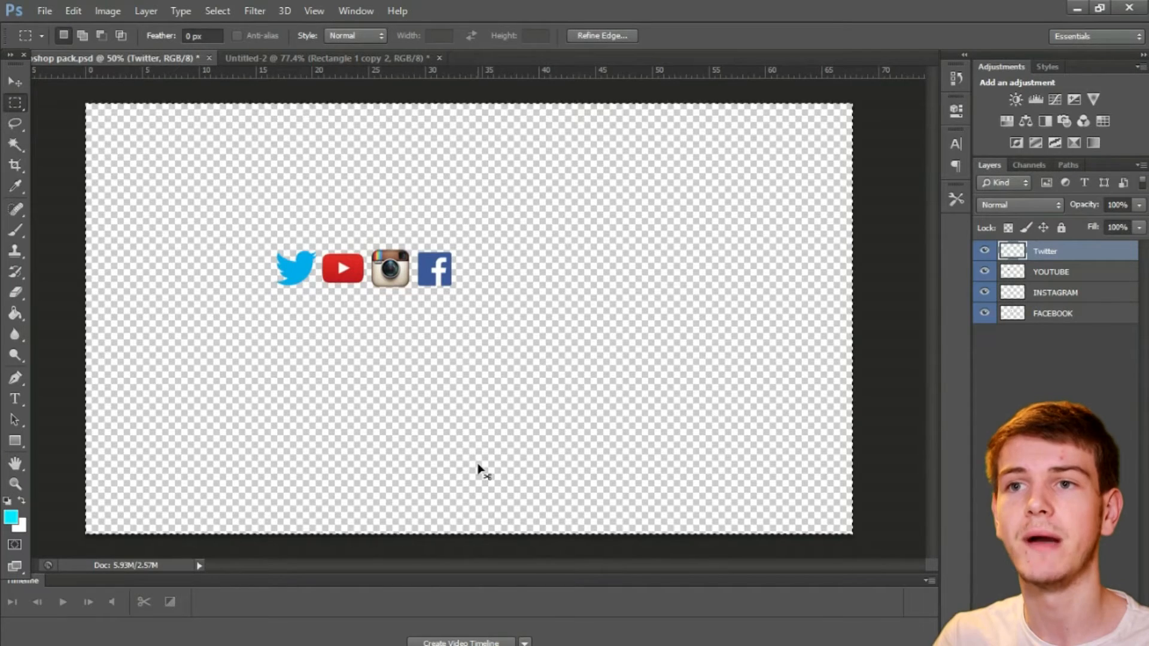
click(246, 58)
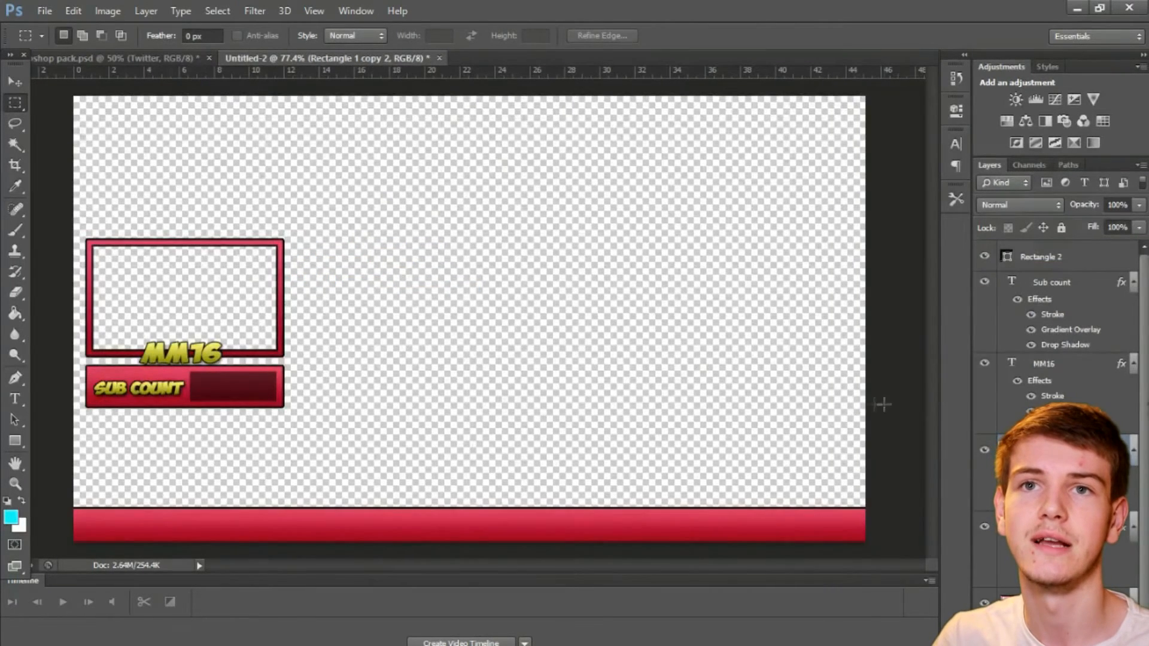
key(ctrl+v)
Step: Scale the Twitter icon to about 46% and place it at the left end of the bottom bar, applying the transformation
key(ctrl+t)
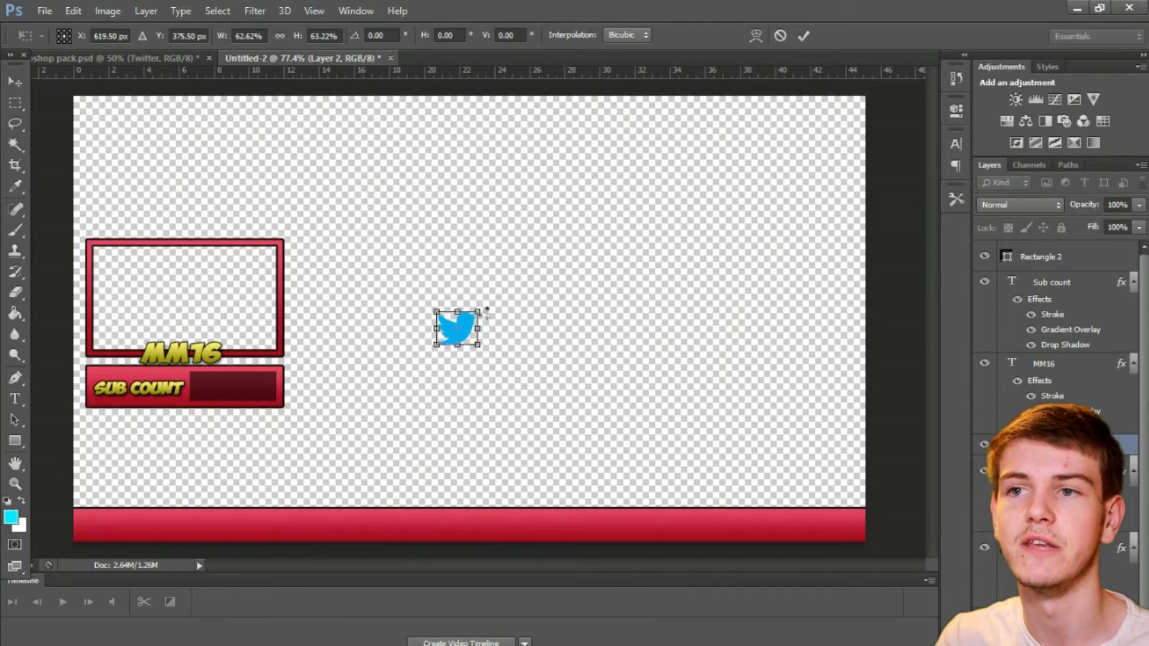
drag(470, 320, 104, 527)
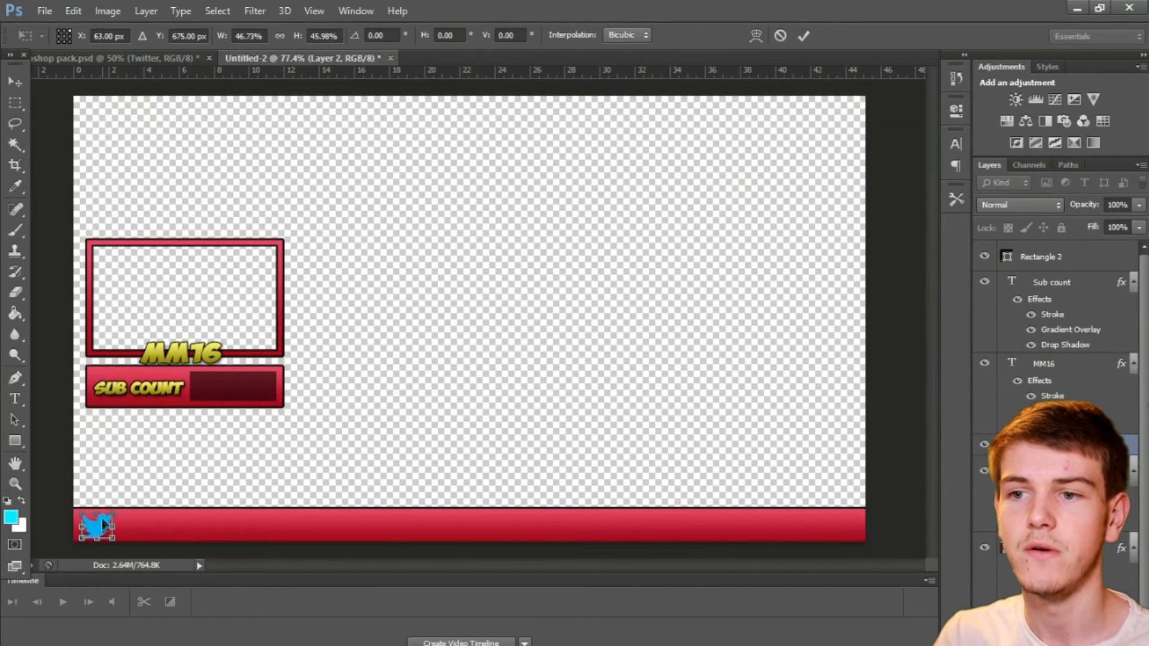
scroll(184, 508, up, 3)
drag(479, 569, 424, 568)
scroll(400, 481, down, 1)
click(18, 84)
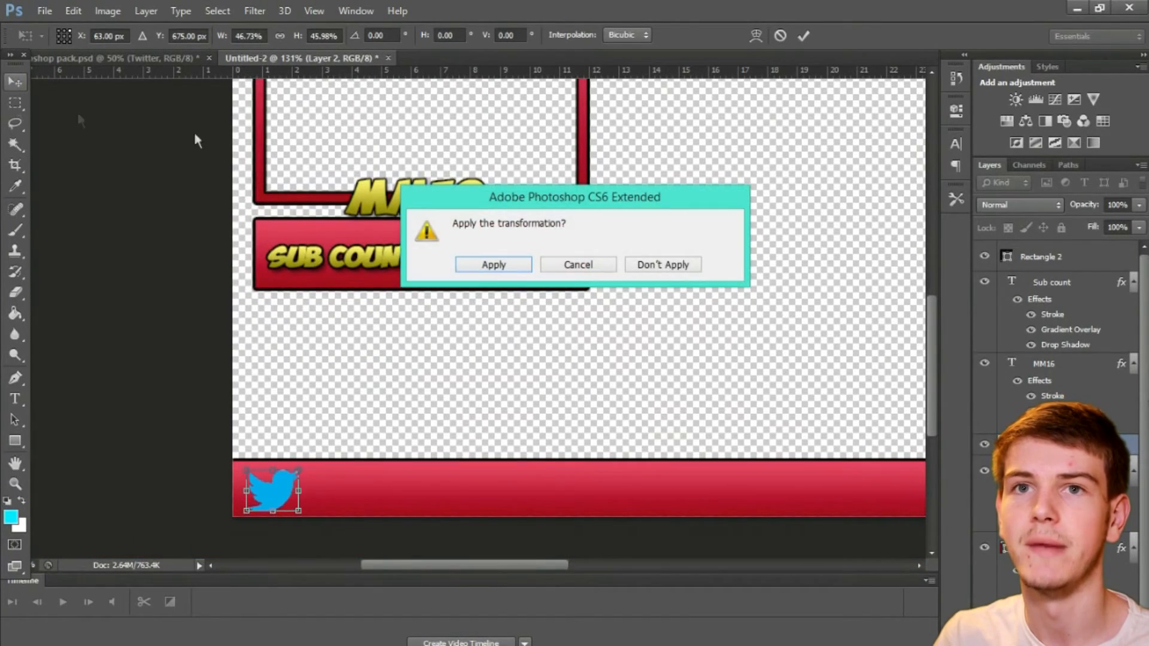
click(491, 271)
scroll(374, 416, up, 1)
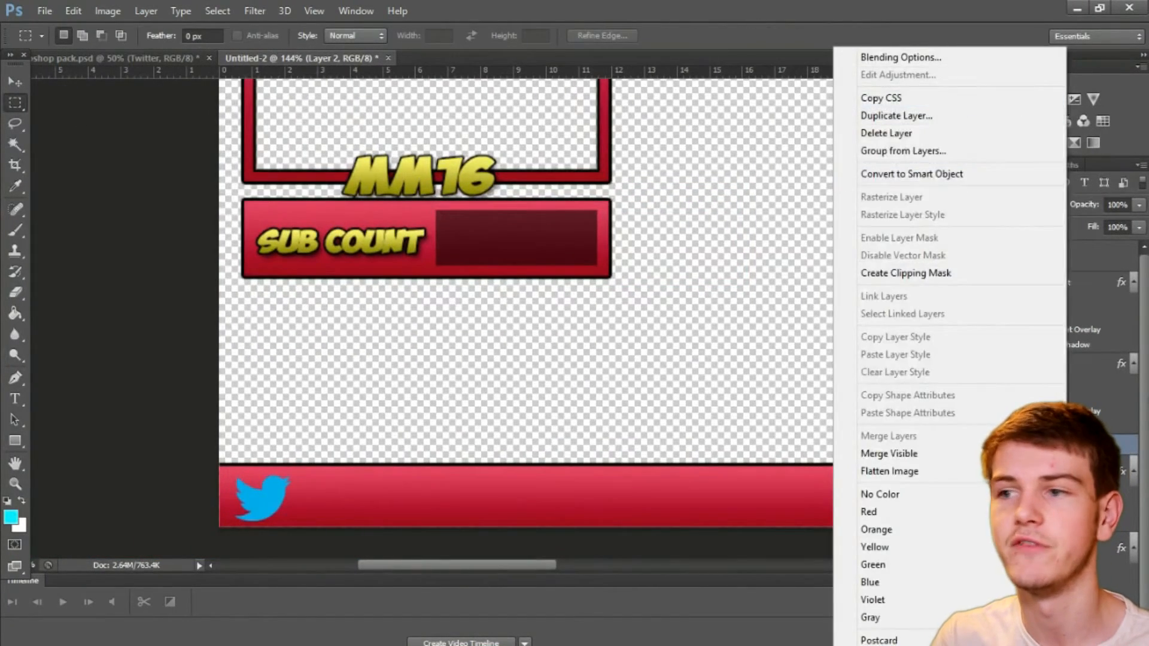
Step: Give the Twitter icon's layer a black outside stroke, a gradient overlay and a drop shadow
key(Escape)
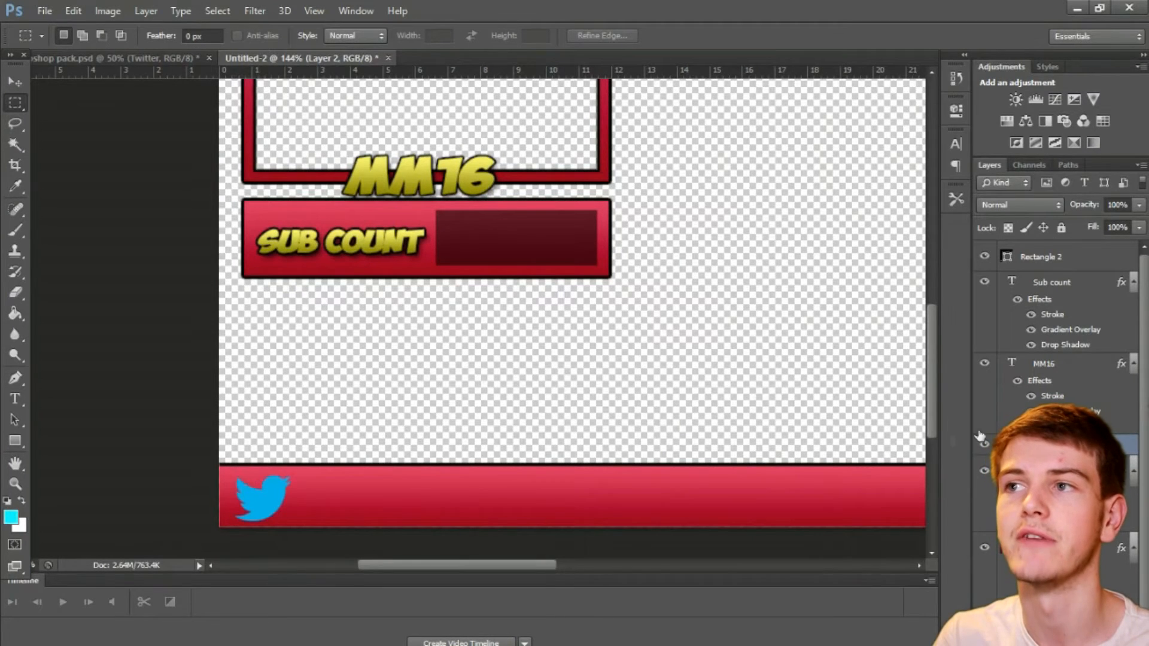
right_click(1060, 445)
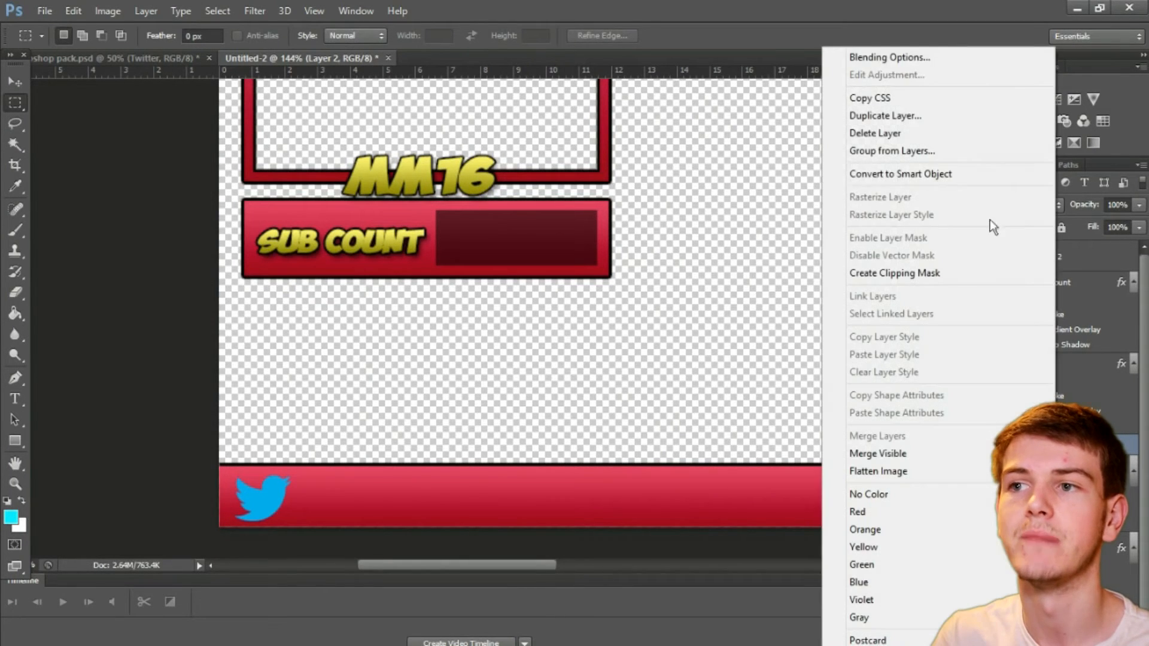
click(940, 61)
click(540, 247)
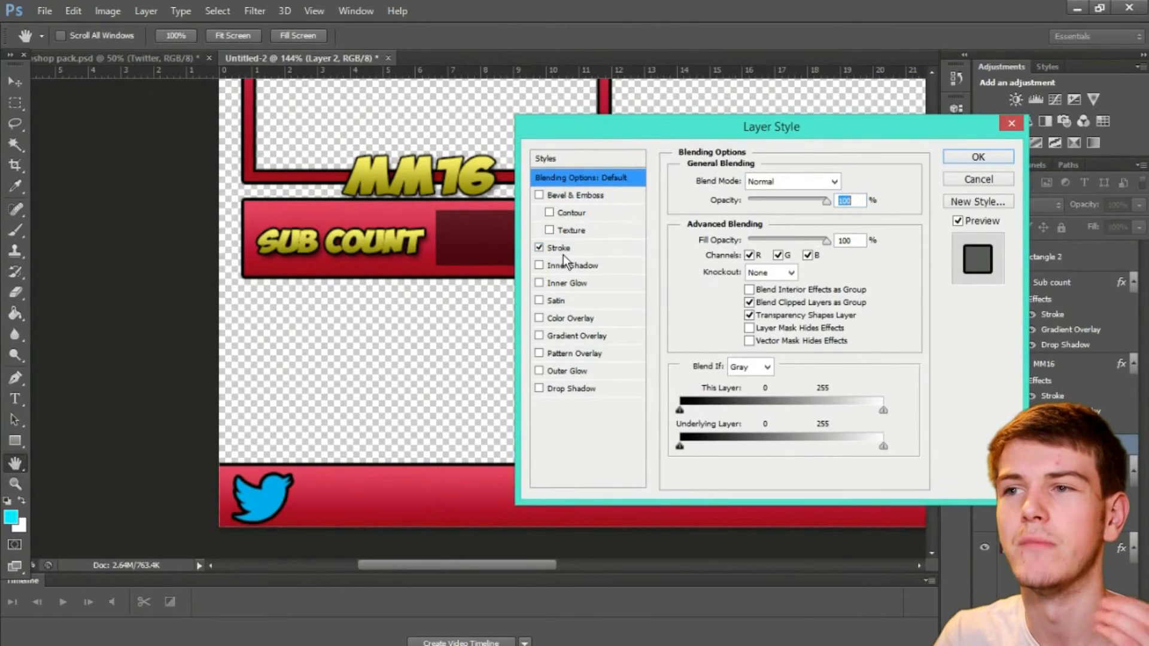
click(562, 248)
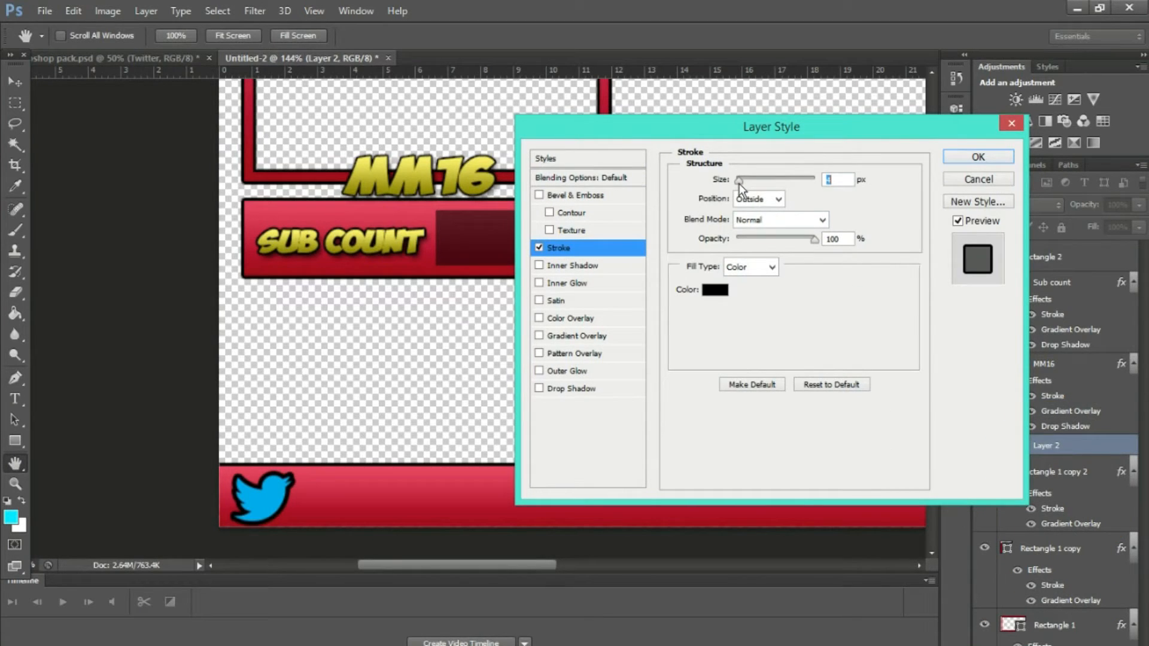
click(545, 336)
click(583, 389)
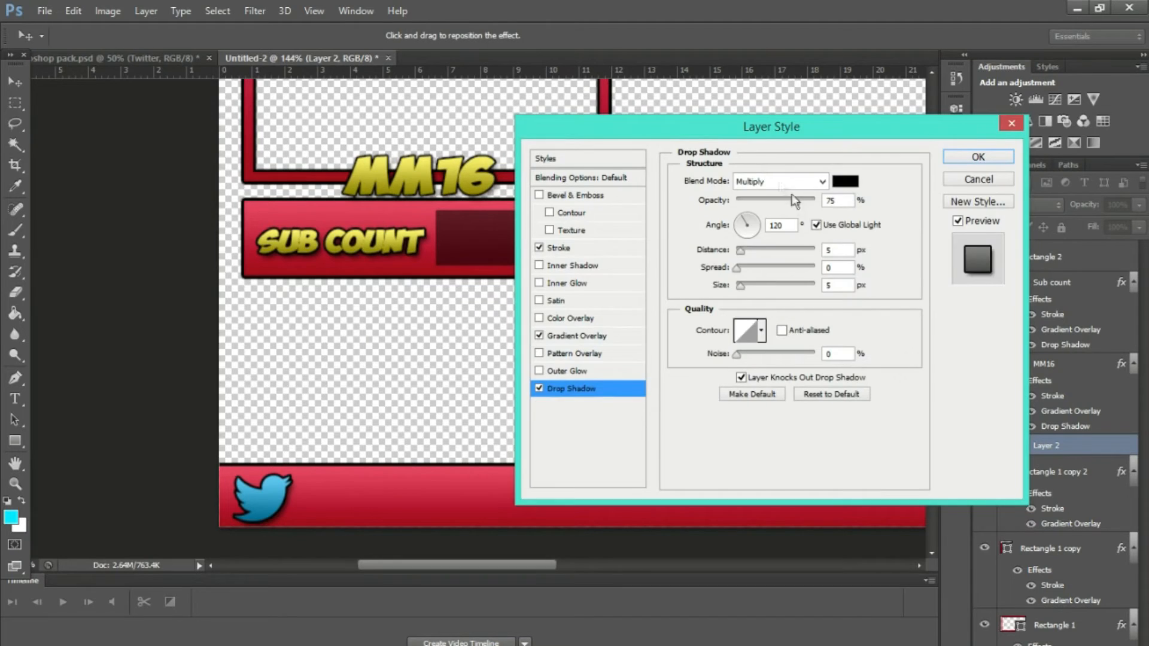
key(Return)
drag(271, 502, 270, 499)
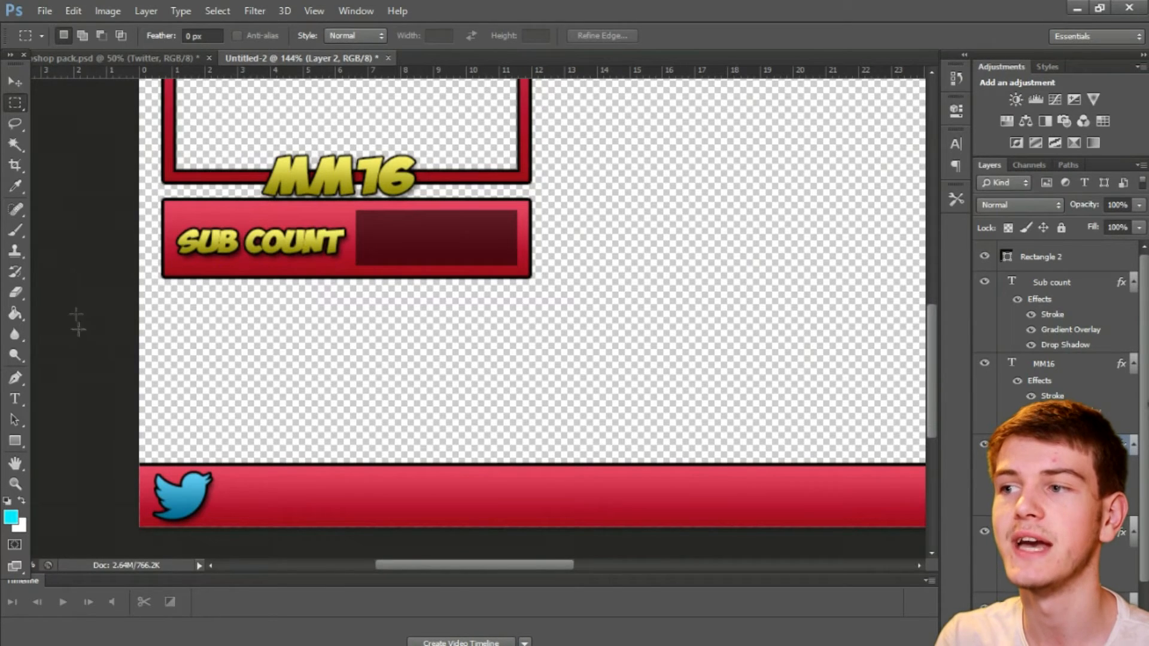
Step: Duplicate the MM16 text layer and move the copy into the bottom bar, just right of the Twitter icon
click(1086, 364)
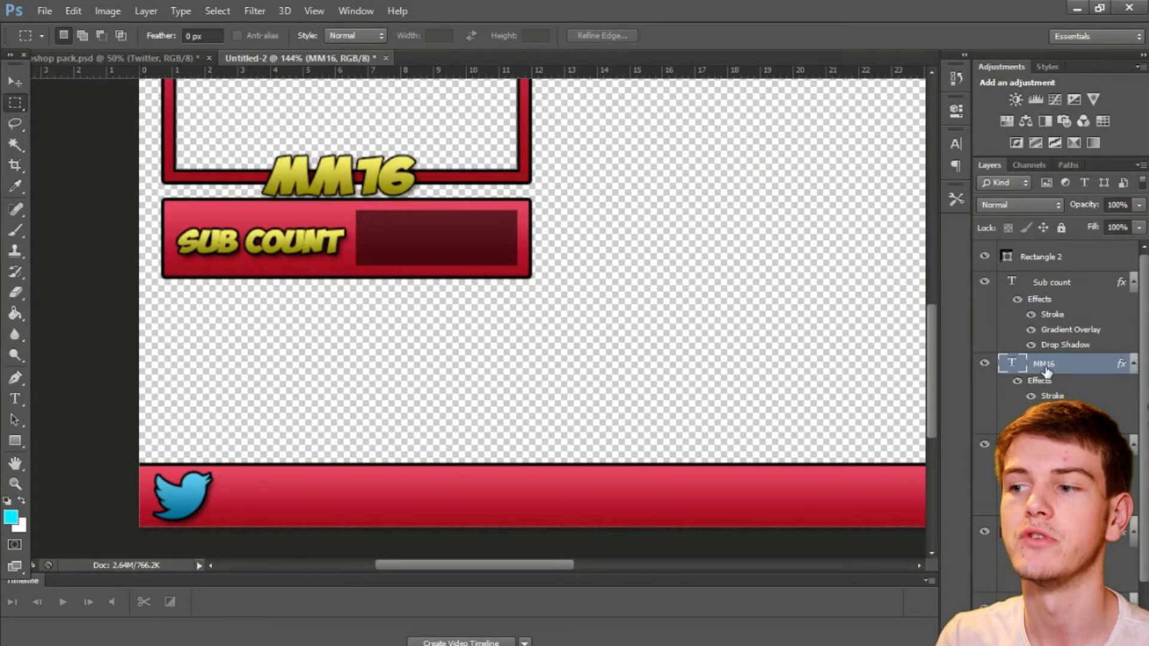
scroll(1059, 323, down, 3)
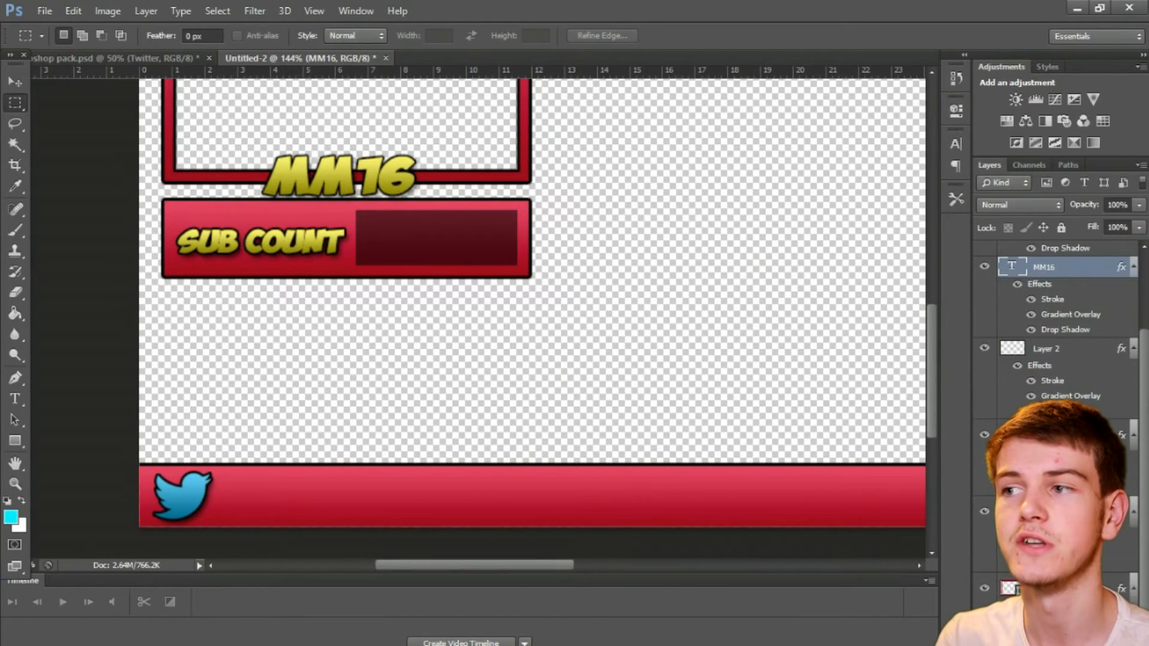
key(ctrl+j)
scroll(1059, 323, up, 3)
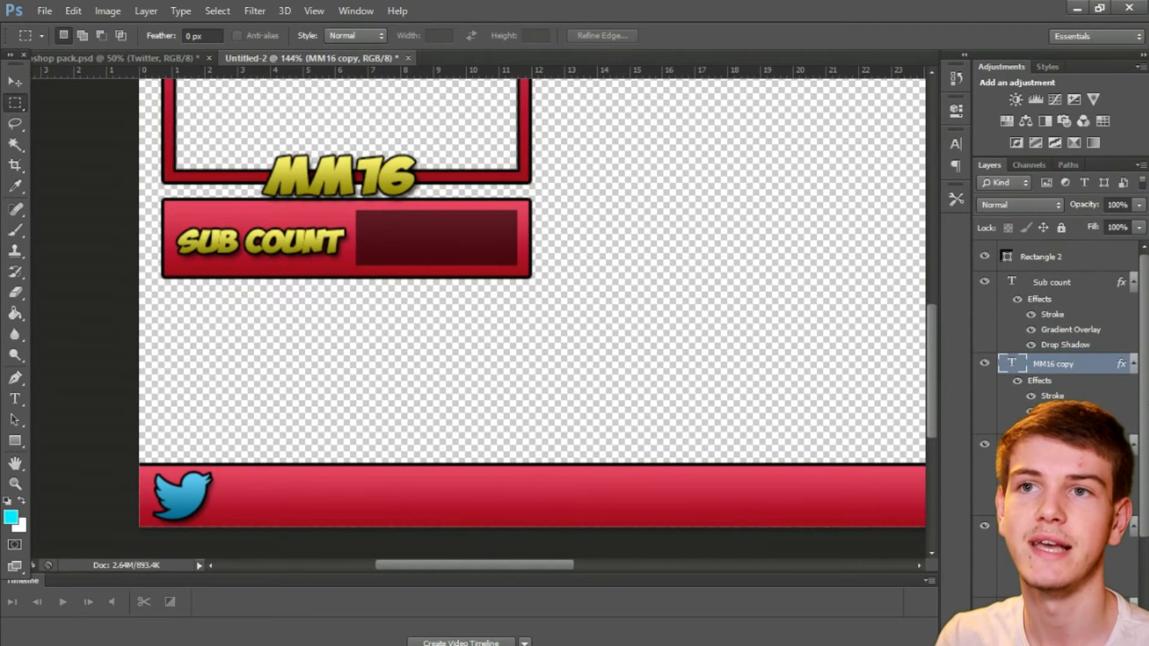
click(15, 80)
drag(293, 175, 263, 458)
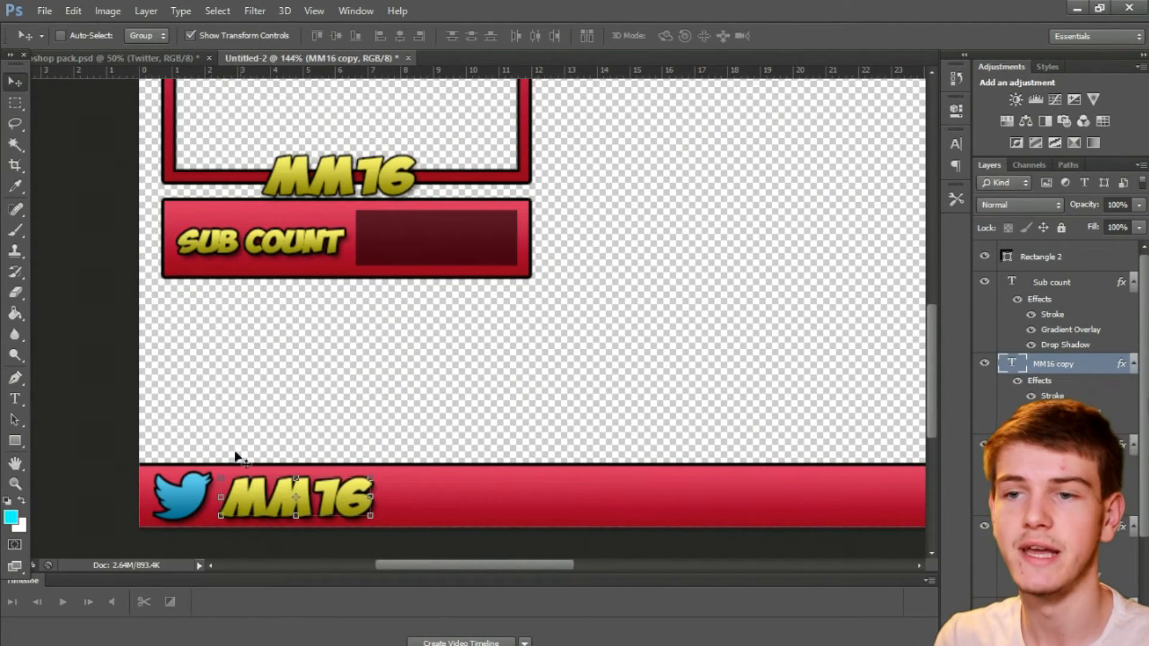
Step: Replace the copied label's wording beside the Twitter icon with "Text here"
click(23, 104)
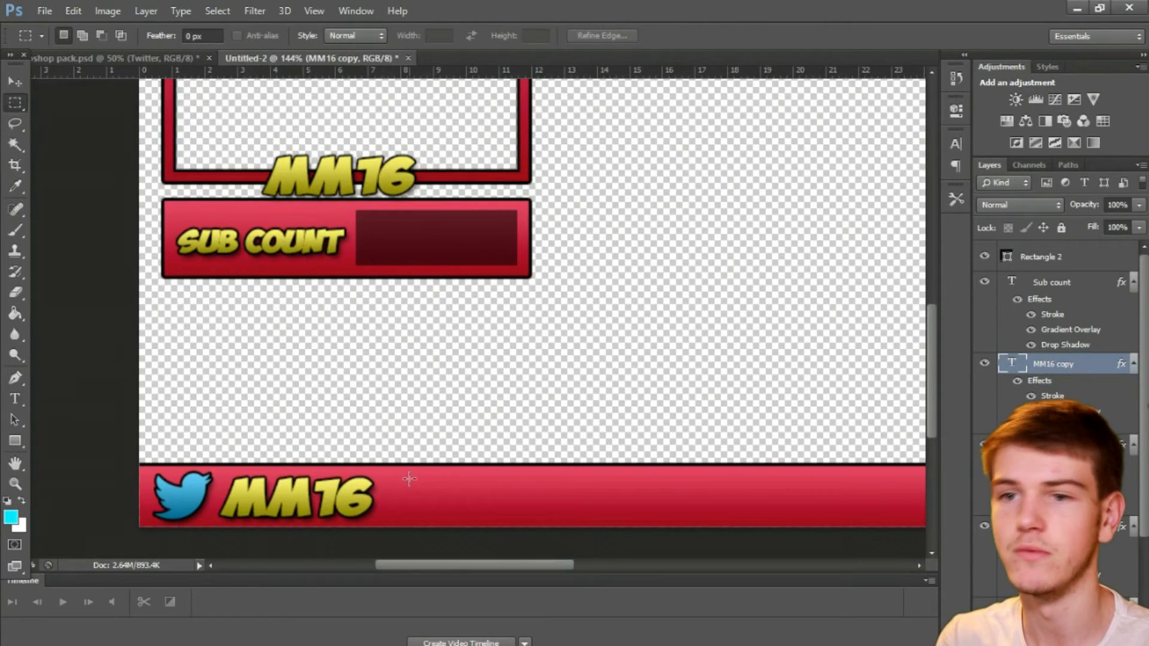
key(t)
click(376, 496)
key(BackSpace)
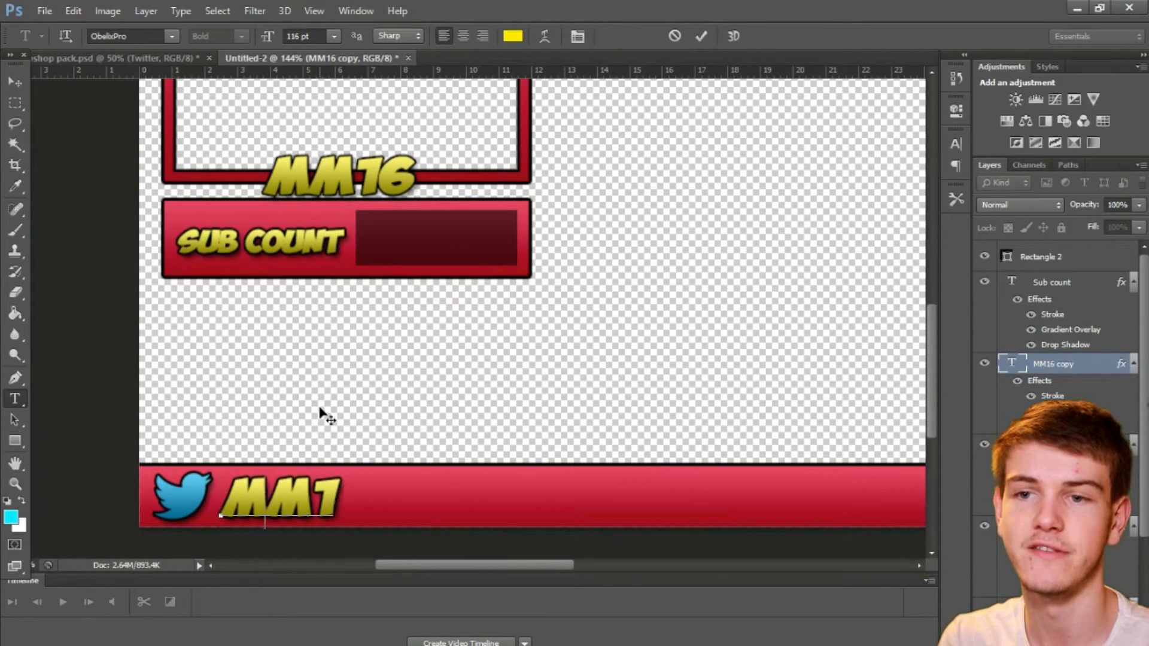
key(BackSpace)
key(BackSpace)
key(BackSpace)
text(T)
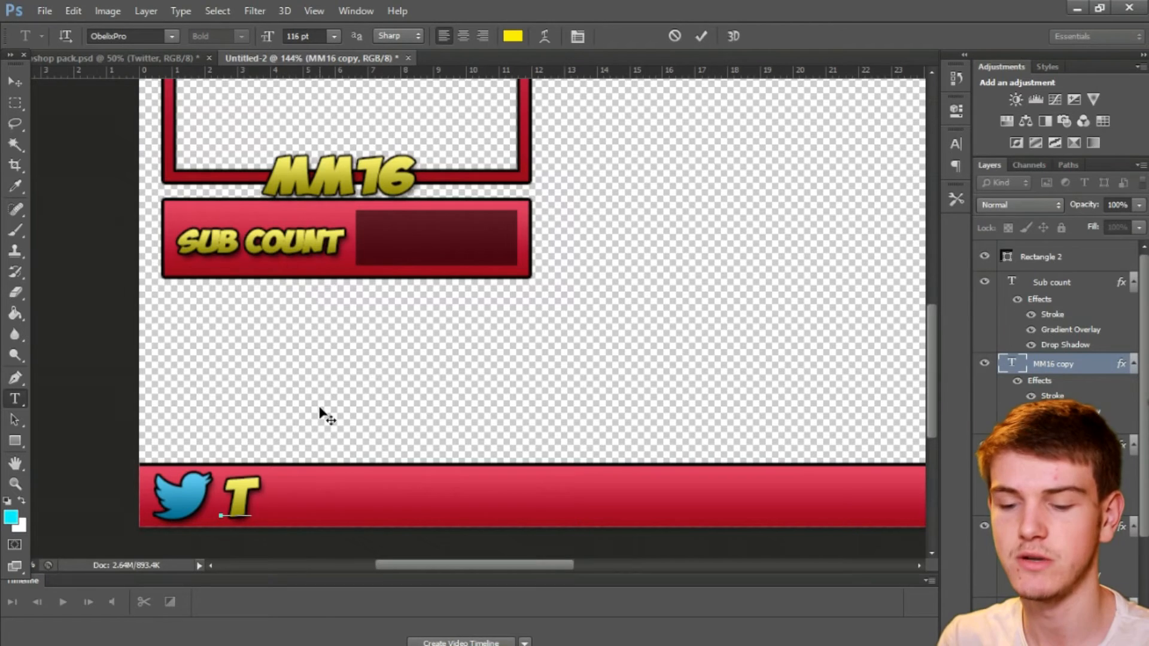
text(EXT)
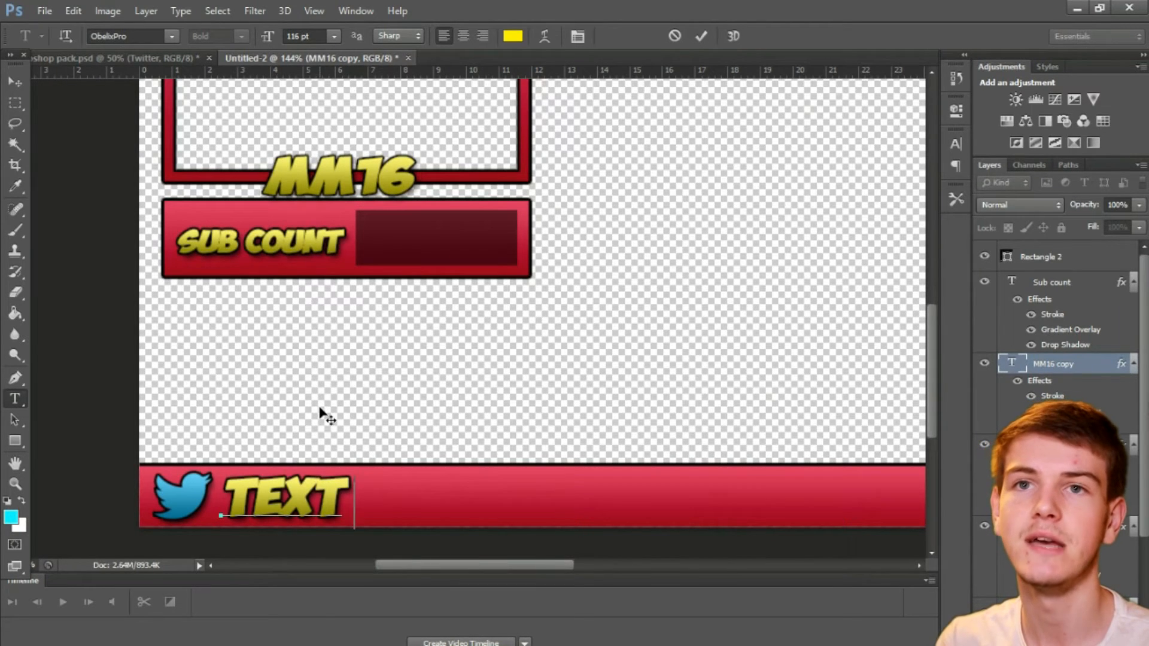
text( HERE)
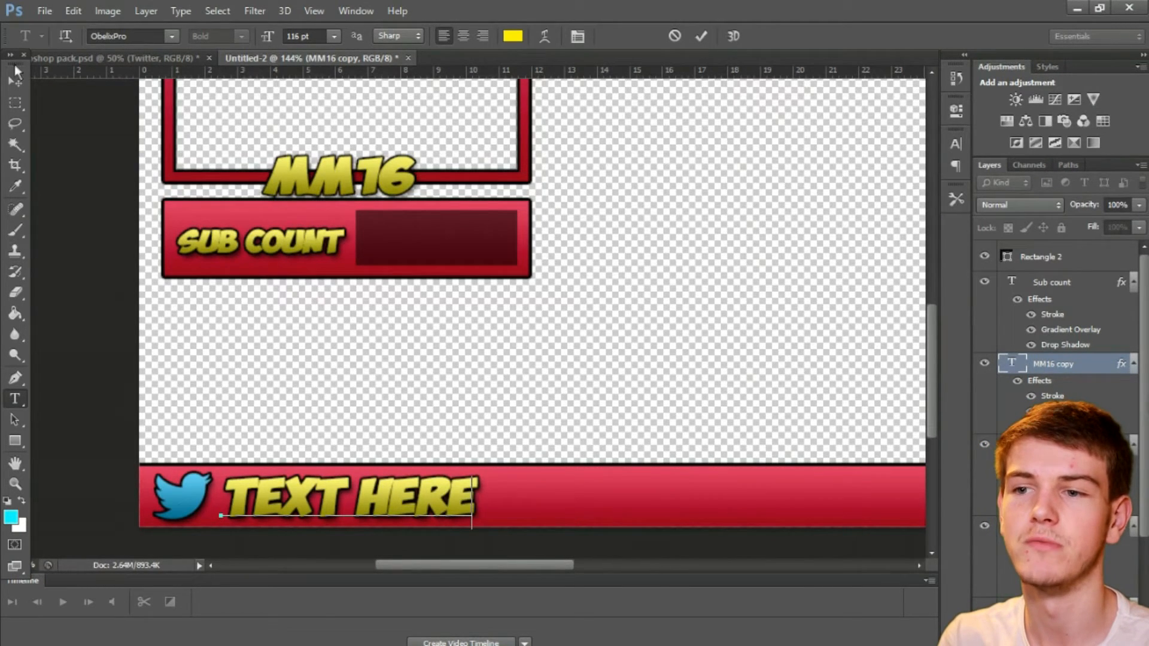
click(16, 81)
Step: Copy the YouTube icon from the social media icons document and paste it into the overlay document
drag(555, 570, 569, 569)
click(15, 103)
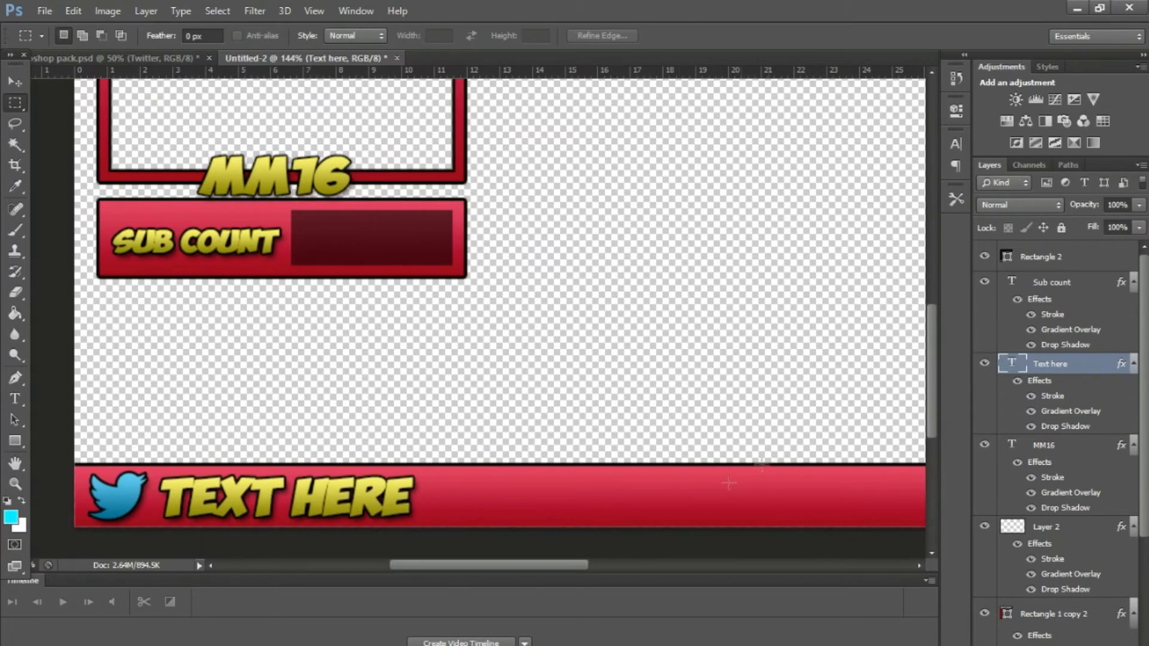
scroll(372, 480, down, 3)
key(ctrl+Tab)
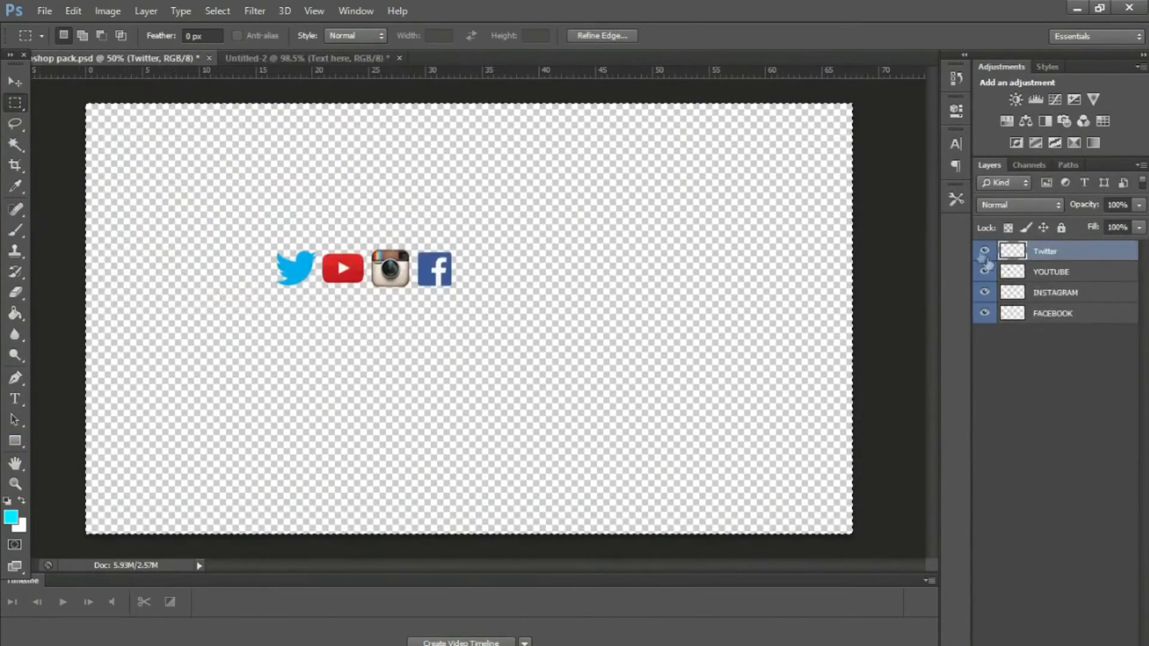
click(1037, 273)
key(ctrl+c)
click(276, 63)
key(ctrl+v)
Step: Scale the YouTube icon to about 61%, place it right of the Twitter text in the bottom bar and apply the transformation
key(v)
drag(510, 289, 477, 311)
drag(471, 332, 447, 491)
key(m)
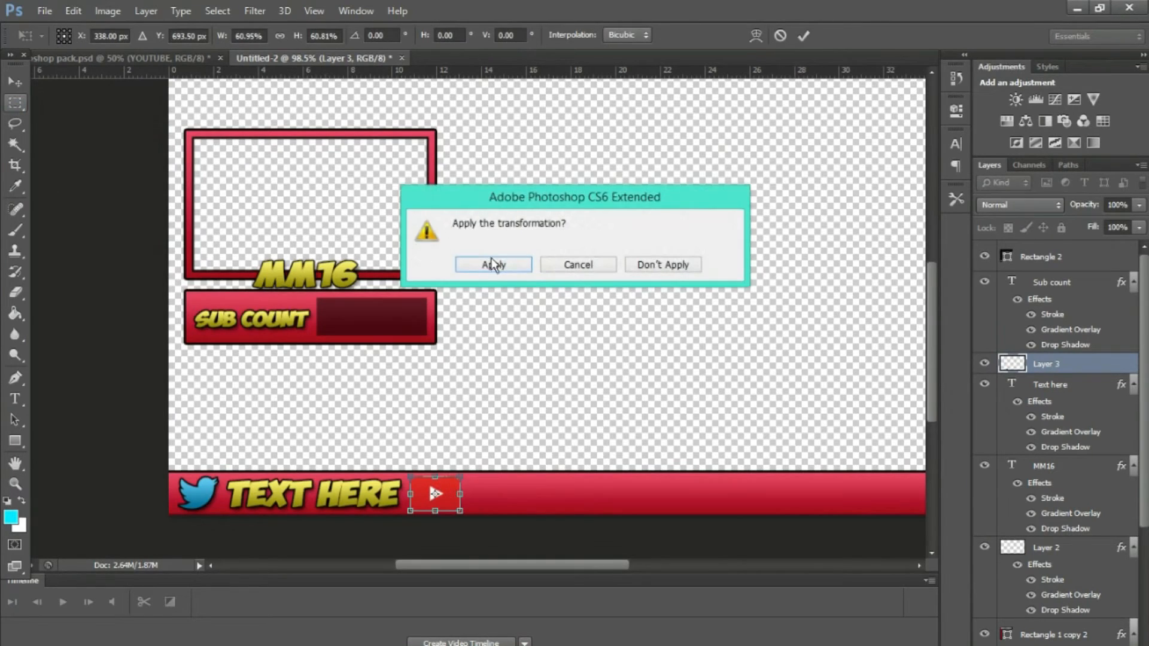
click(492, 264)
Step: Give the YouTube icon's layer a 3 px black outside stroke, a gradient overlay at reduced opacity and a drop shadow
right_click(1062, 365)
click(937, 71)
click(560, 247)
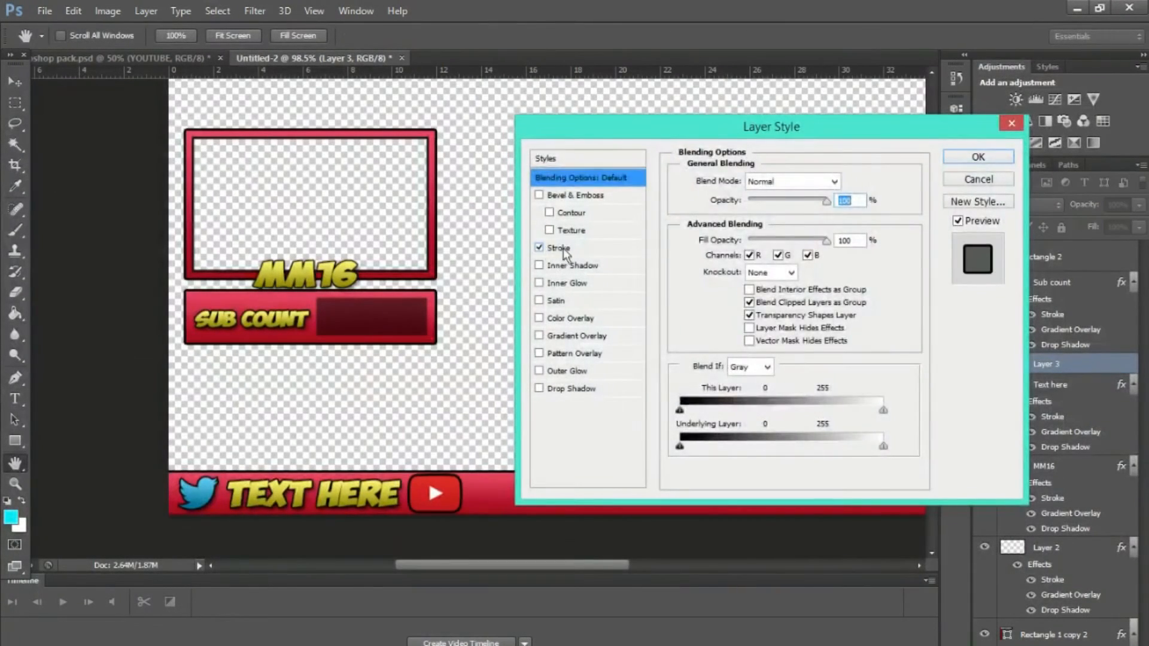
click(538, 318)
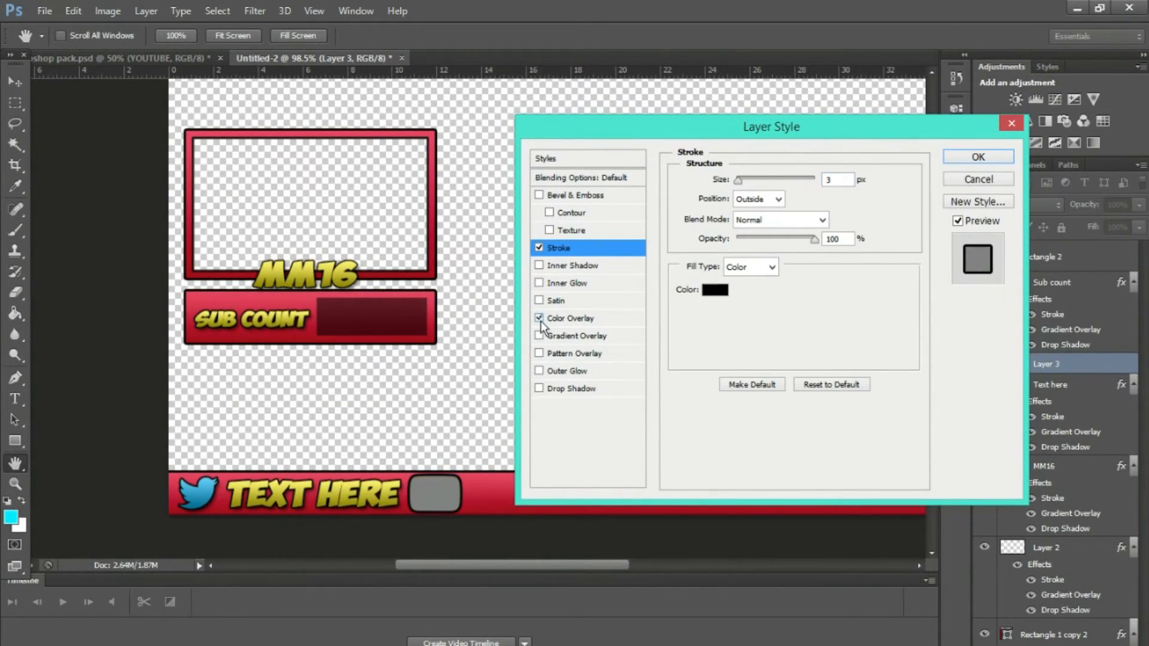
click(539, 318)
click(539, 335)
click(561, 336)
drag(825, 200, 771, 199)
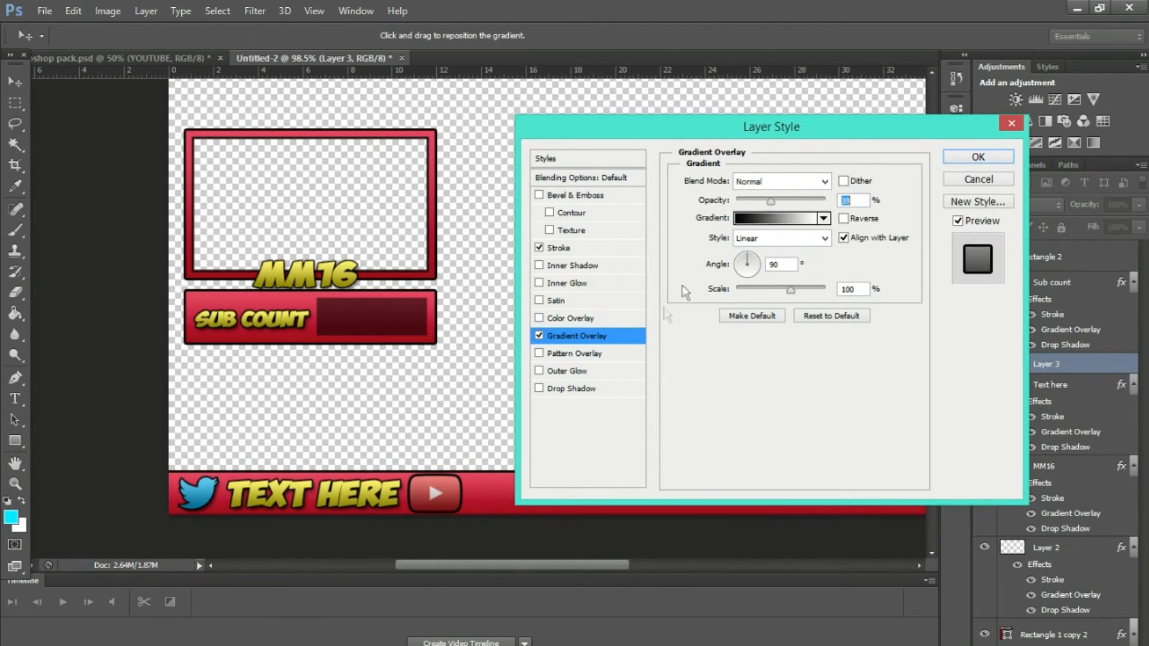
click(539, 388)
click(978, 157)
Step: Duplicate the "Text here" layer and move the copy just right of the YouTube icon
click(1050, 445)
scroll(1053, 449, down, 1)
key(ctrl+j)
key(v)
drag(279, 498, 524, 490)
key(m)
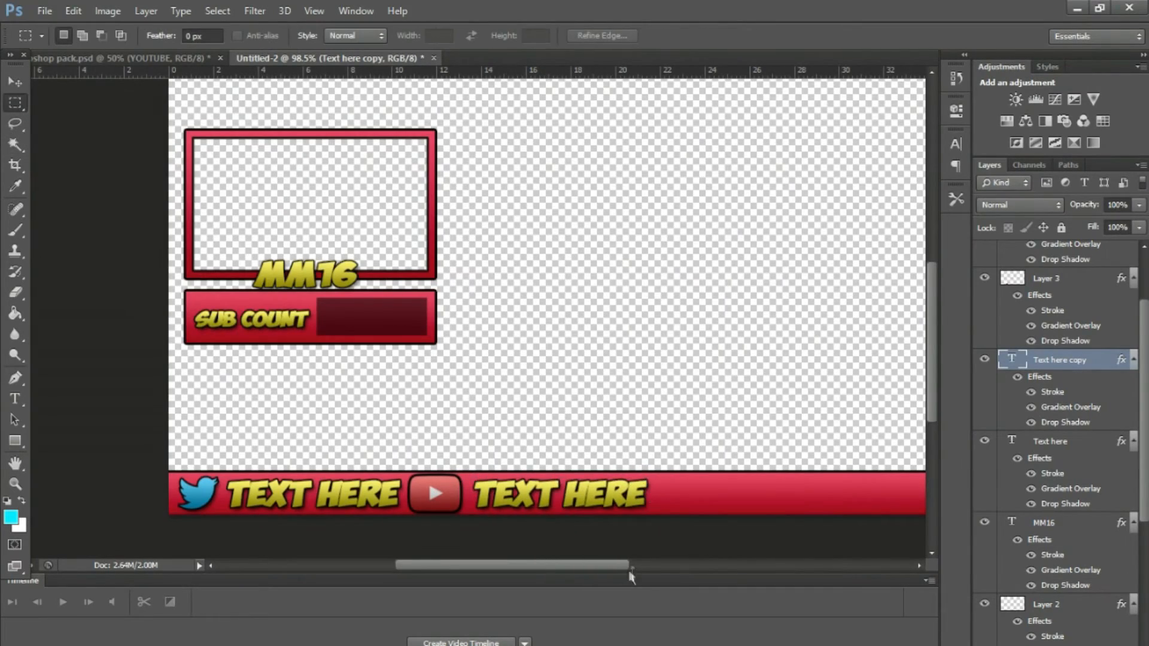
Step: Copy the Instagram icon from the social media icons document and paste it into the overlay document
drag(610, 566, 639, 572)
click(143, 59)
click(1051, 294)
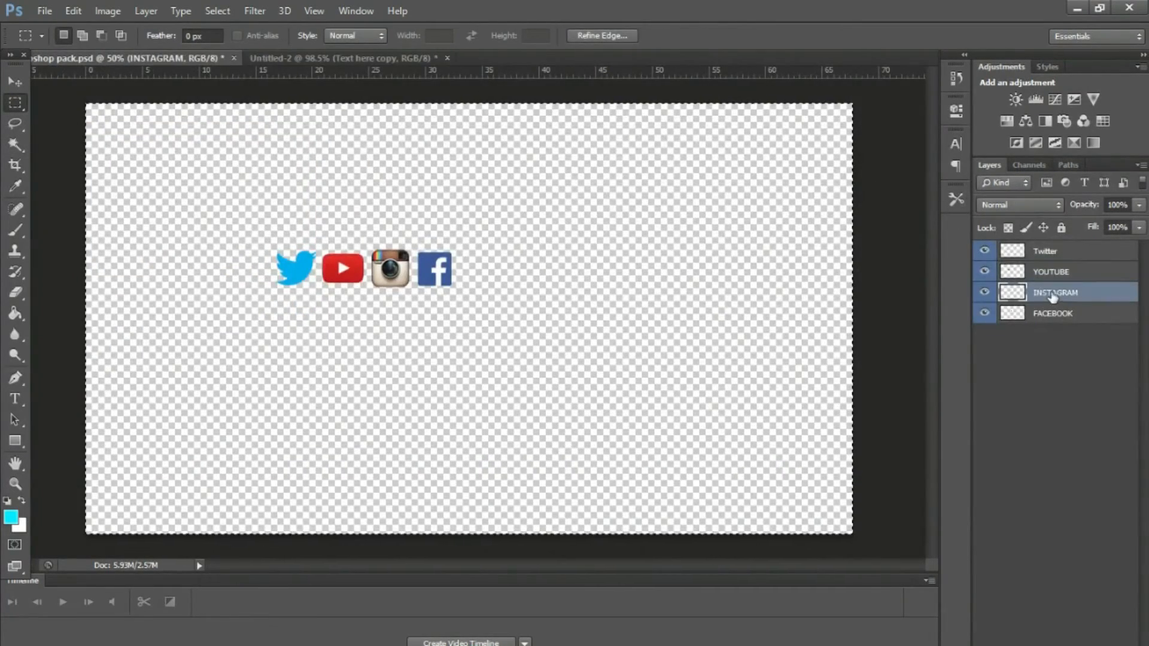
click(267, 61)
key(ctrl+v)
Step: Scale down the Instagram icon, place it right of the YouTube text in the bottom bar and apply the transformation
click(18, 80)
drag(508, 280, 474, 313)
drag(457, 333, 589, 491)
click(18, 80)
click(512, 267)
Step: Give the Instagram icon's layer a black outside stroke, a black-to-white gradient overlay and a drop shadow
right_click(1085, 444)
click(914, 57)
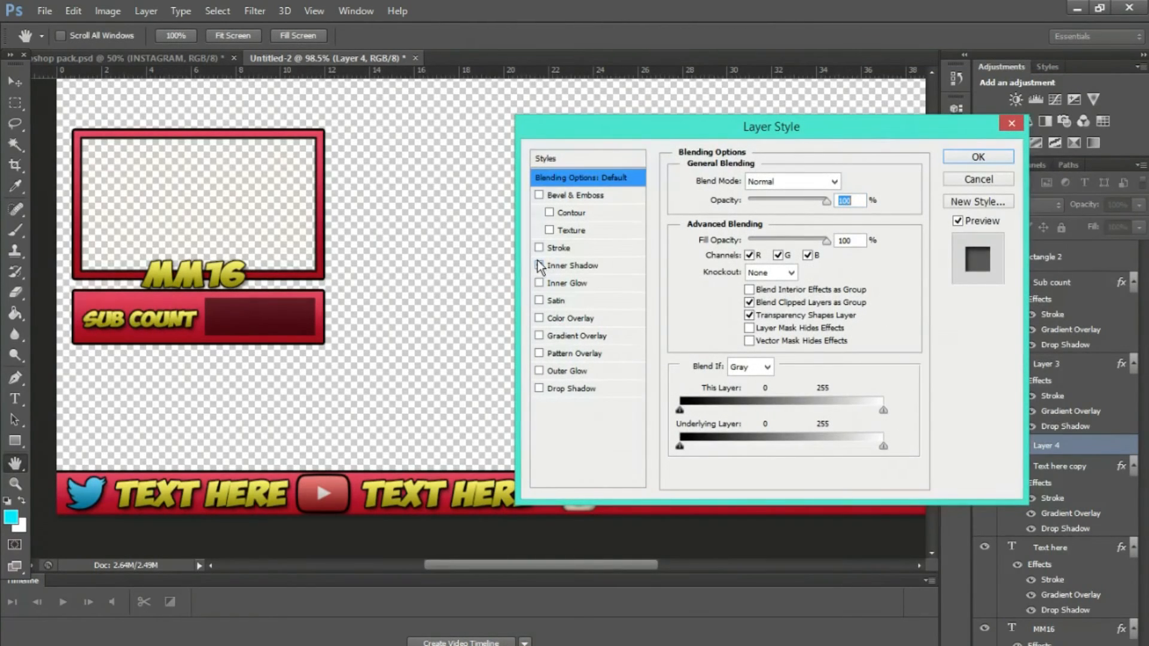
drag(622, 127, 631, 72)
click(559, 191)
drag(749, 124, 746, 126)
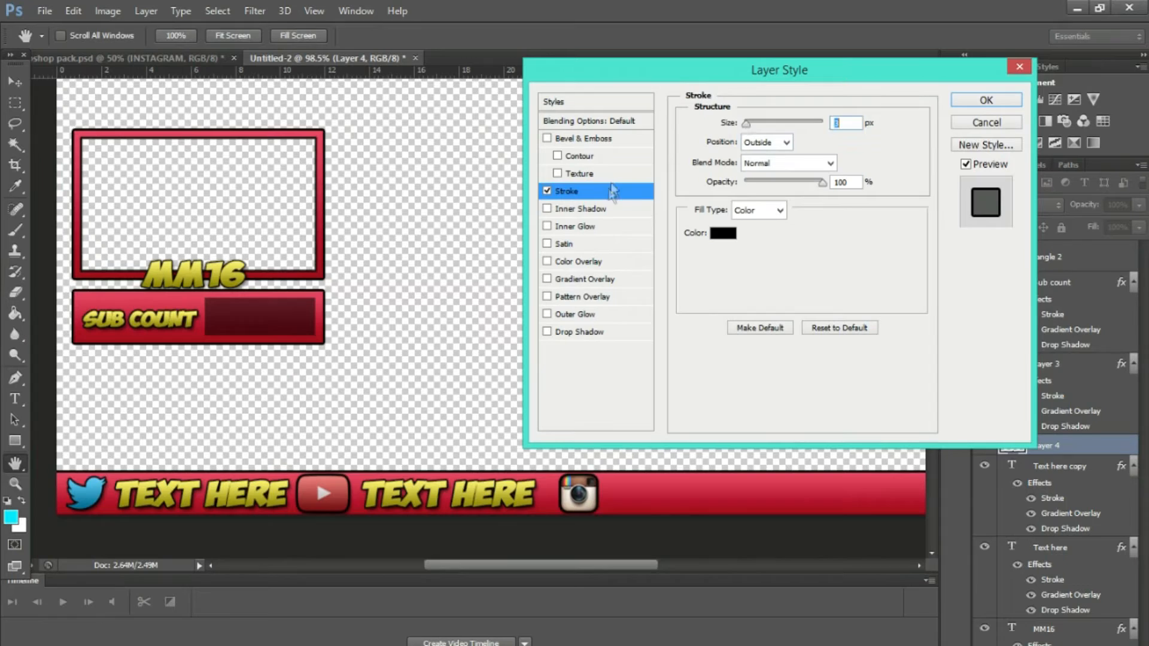
click(565, 279)
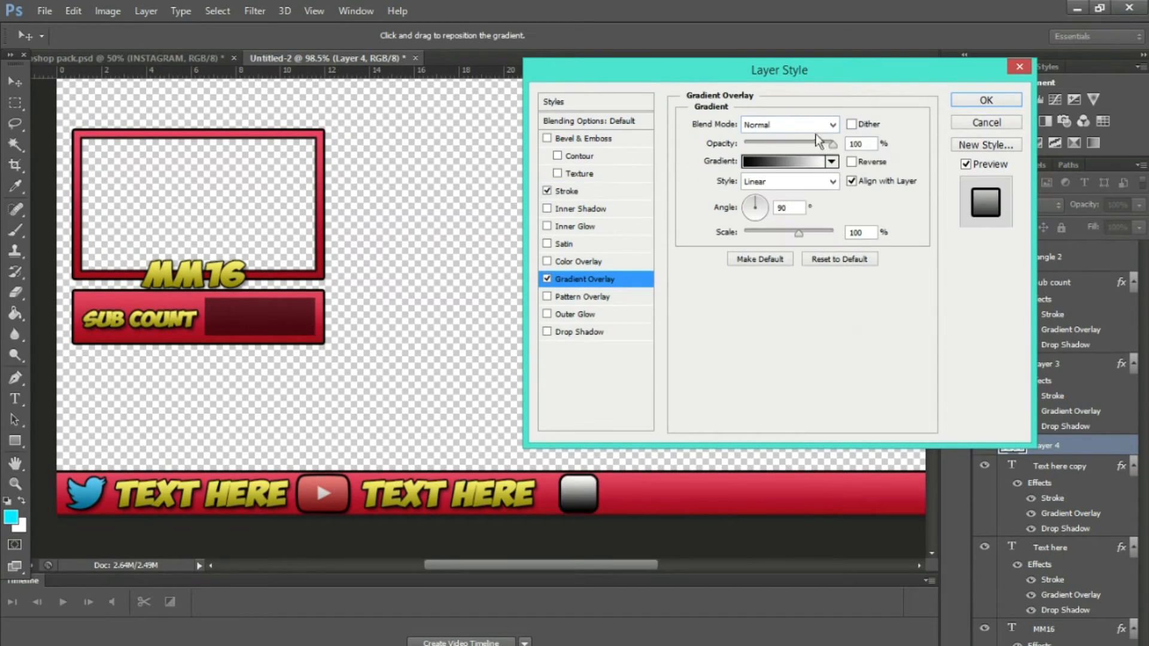
click(578, 332)
click(986, 100)
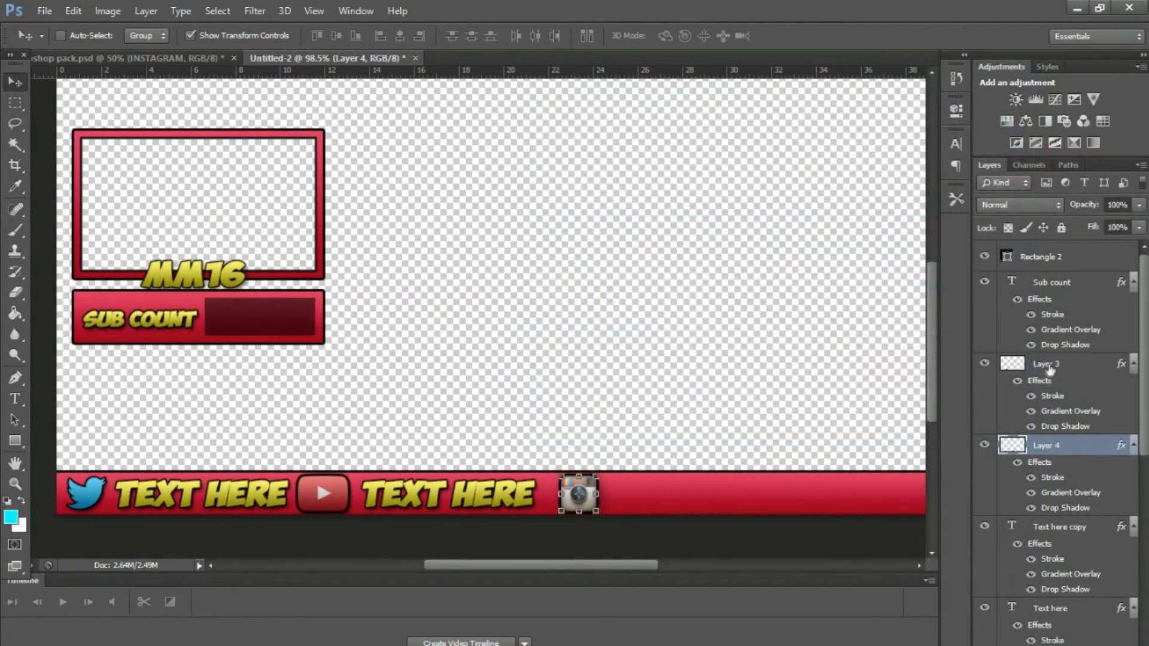
Step: Duplicate the YouTube text layer, move the copy just right of the Instagram icon and apply the transformation
click(1059, 527)
key(ctrl+j)
key(ctrl+t)
drag(509, 495, 753, 494)
click(15, 82)
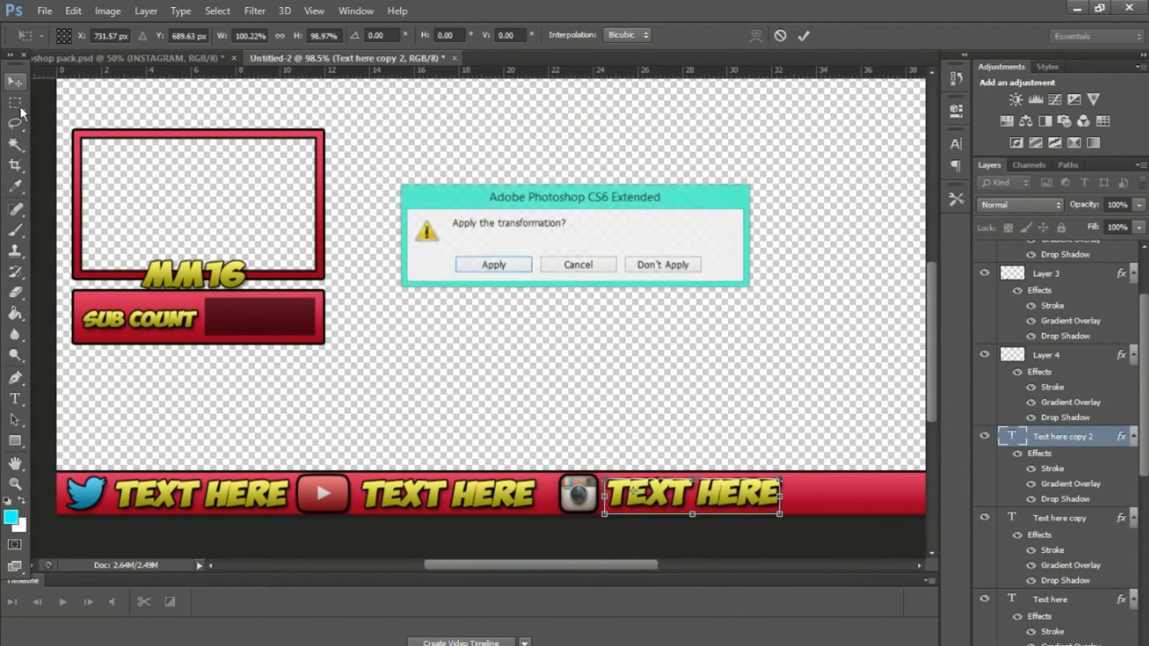
click(494, 265)
Step: Copy the Facebook icon from the social media icons document and paste it into the overlay document
drag(535, 565, 605, 566)
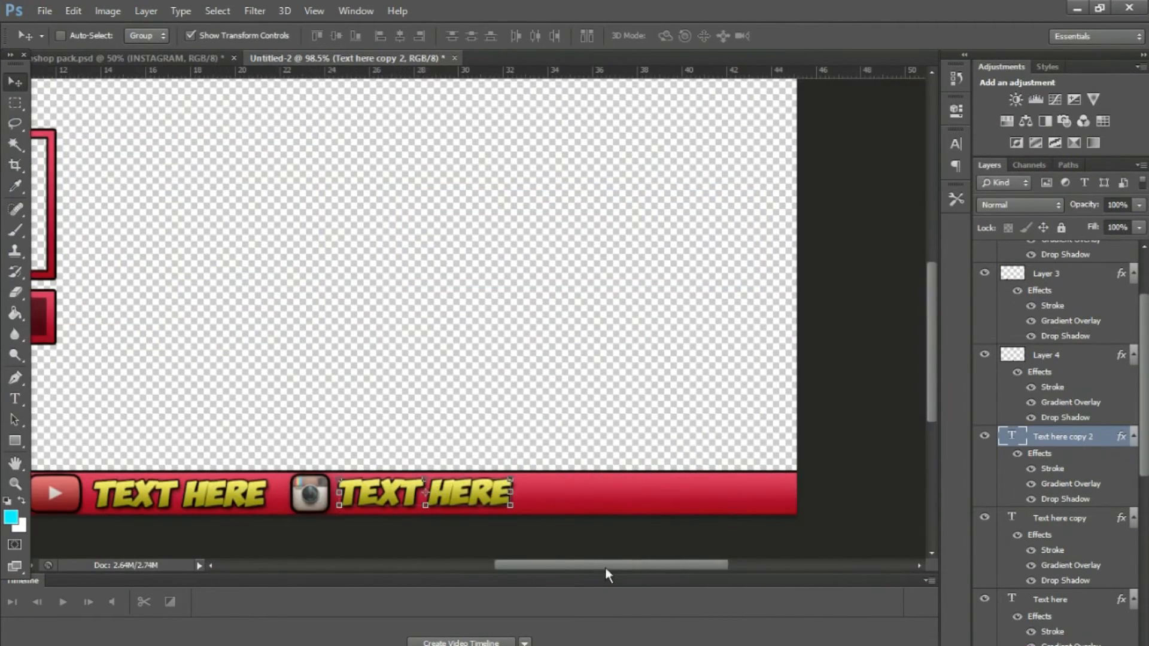
click(15, 104)
click(129, 58)
click(1045, 317)
click(290, 61)
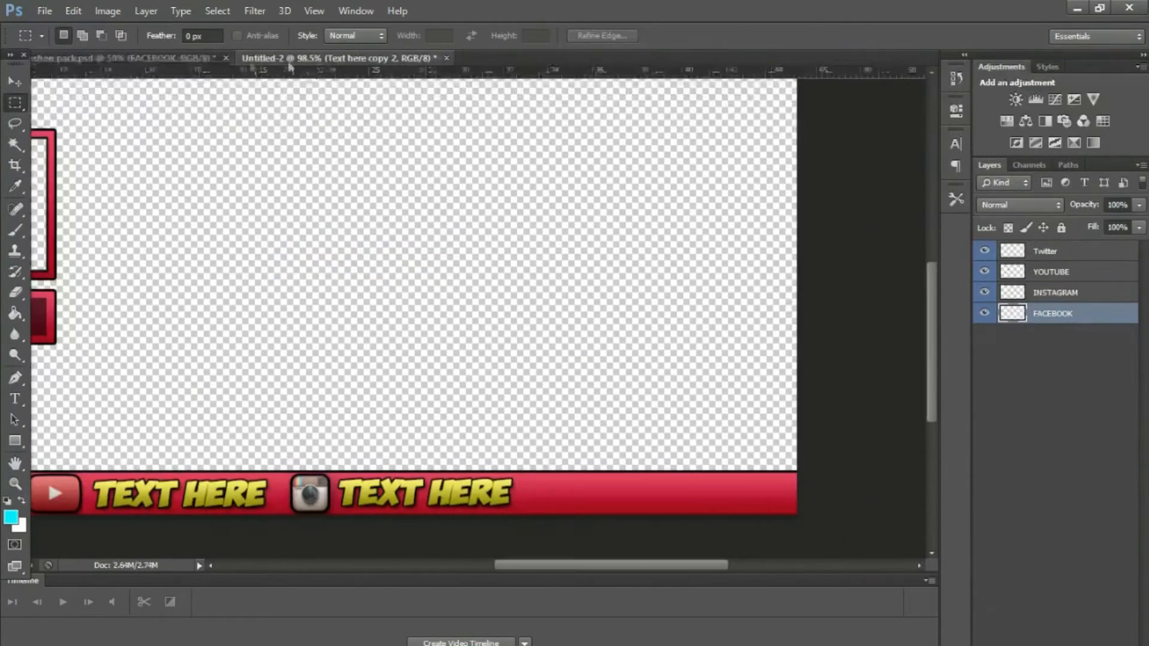
key(ctrl+v)
Step: Scale down the Facebook icon, place it right of the Instagram text in the bottom bar and apply the transformation
key(v)
drag(504, 284, 471, 317)
drag(462, 332, 554, 491)
click(15, 82)
click(498, 265)
Step: Add a black outside stroke to the Facebook icon's layer
right_click(1069, 534)
click(995, 526)
right_click(996, 526)
click(897, 55)
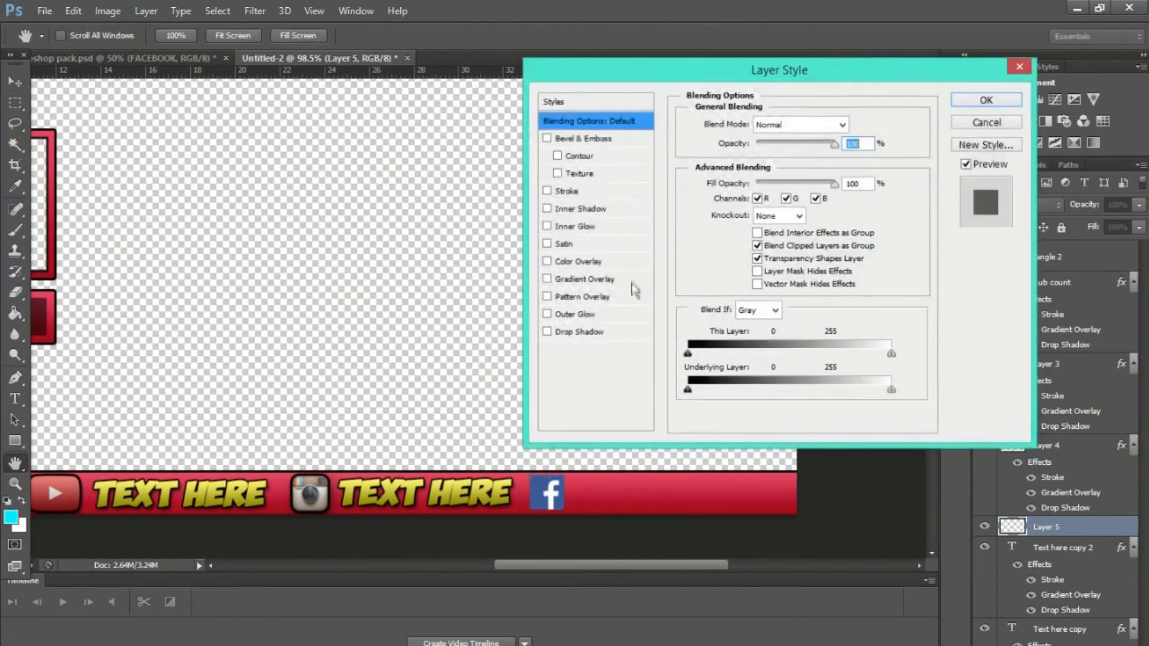
click(563, 191)
drag(748, 125, 749, 123)
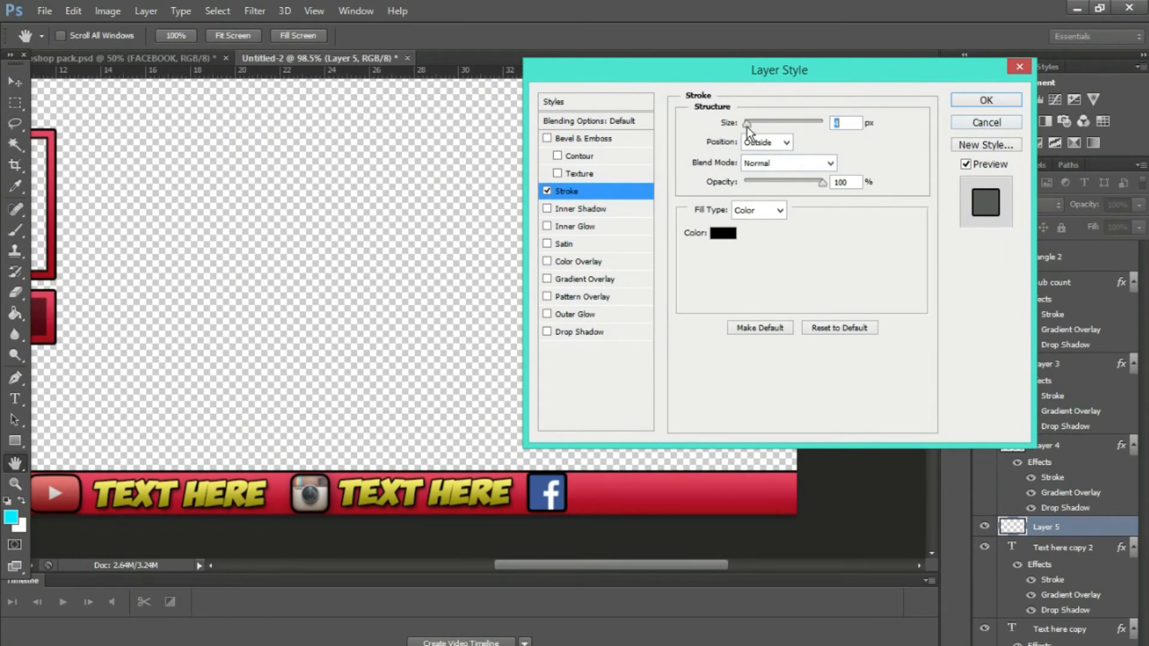
click(986, 101)
Step: Fine-tune the Facebook icon's placement within the bottom bar and apply the transformation
drag(536, 483, 546, 497)
key(ctrl+t)
click(15, 82)
click(494, 265)
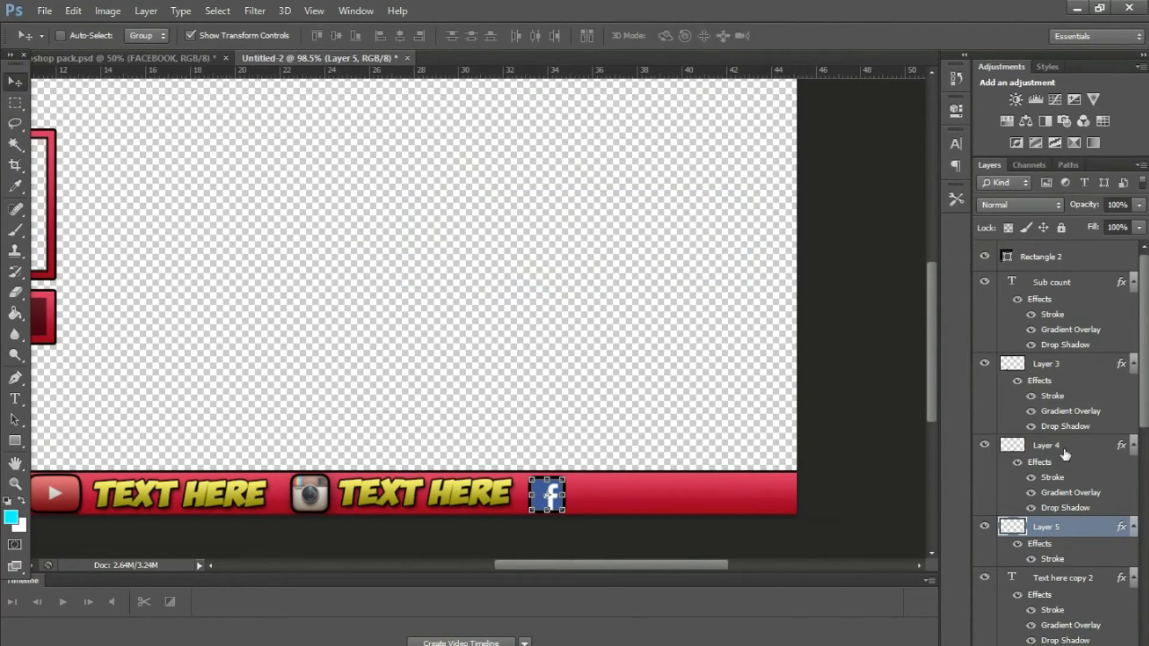
Step: Duplicate the Instagram text layer and move the copy just right of the Facebook icon
click(1069, 575)
key(ctrl+j)
drag(395, 503, 629, 500)
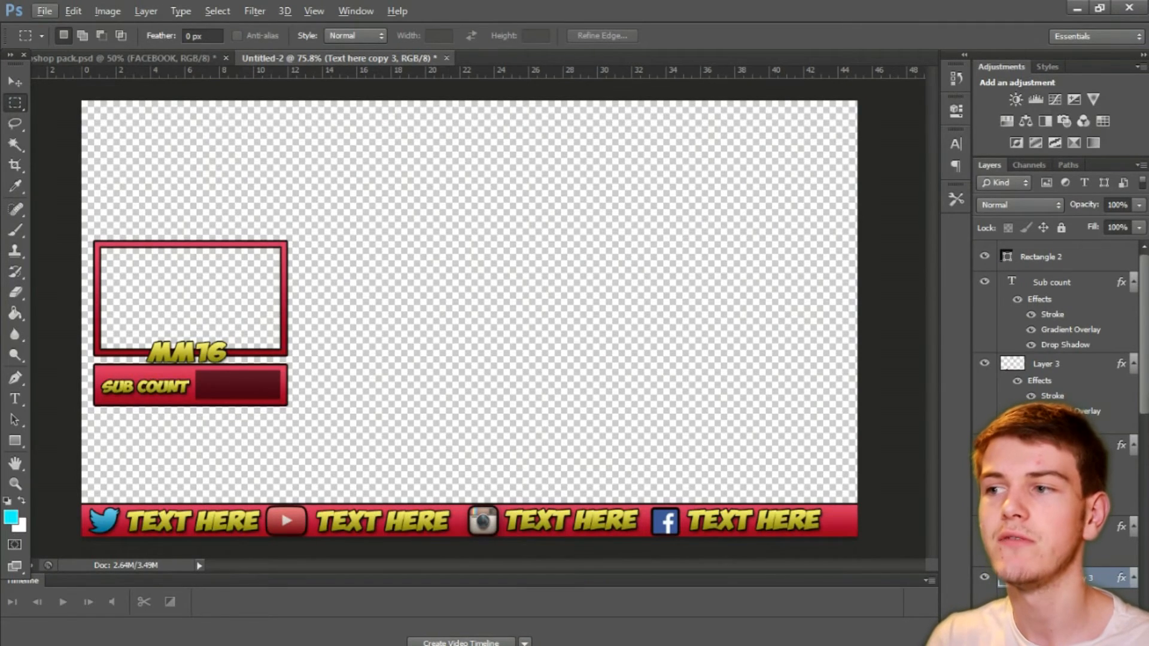
scroll(1145, 336, down, 5)
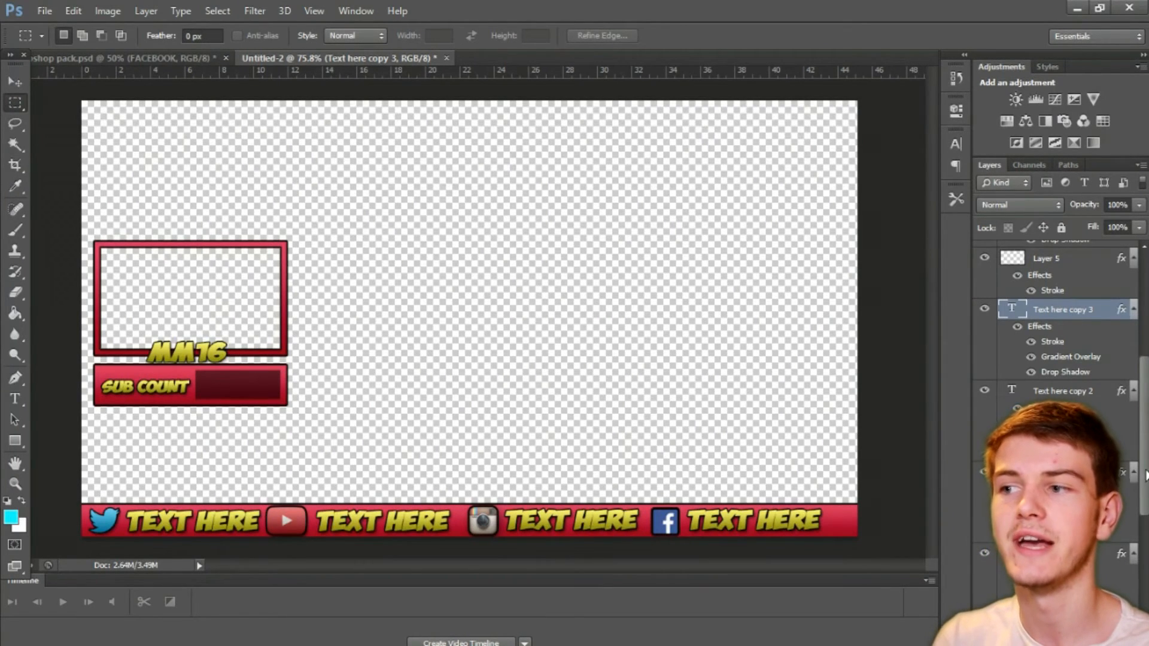
Step: Duplicate the red bottom bar's layer and move the copy to the canvas's upper edge as a top bar
scroll(1145, 476, down, 5)
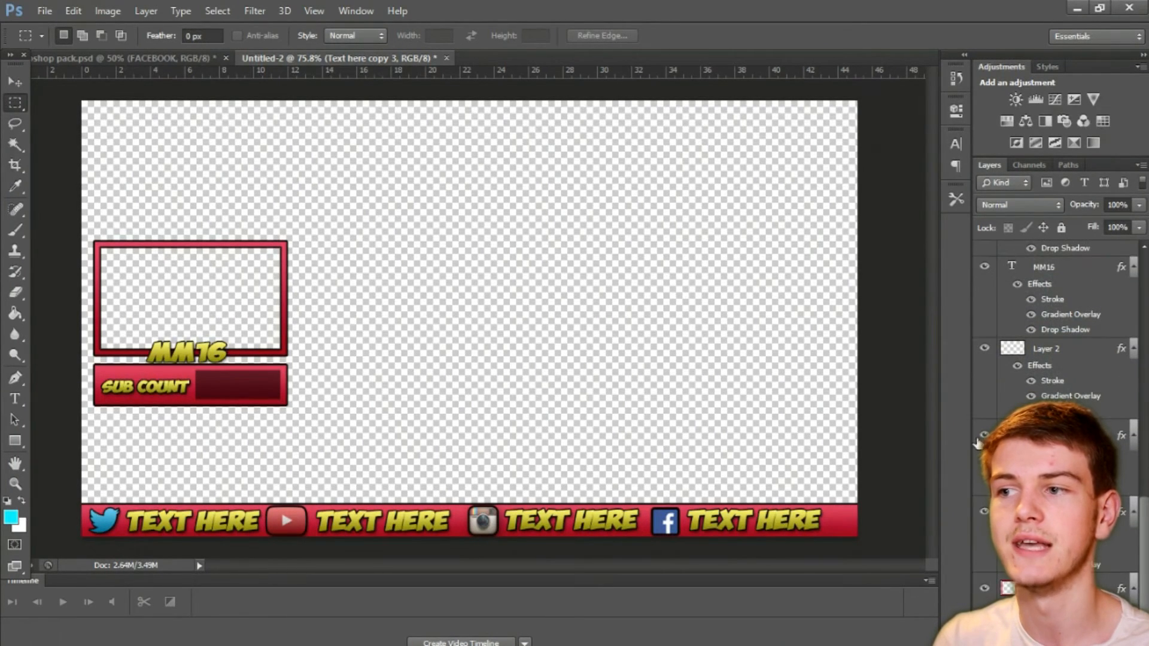
click(1011, 436)
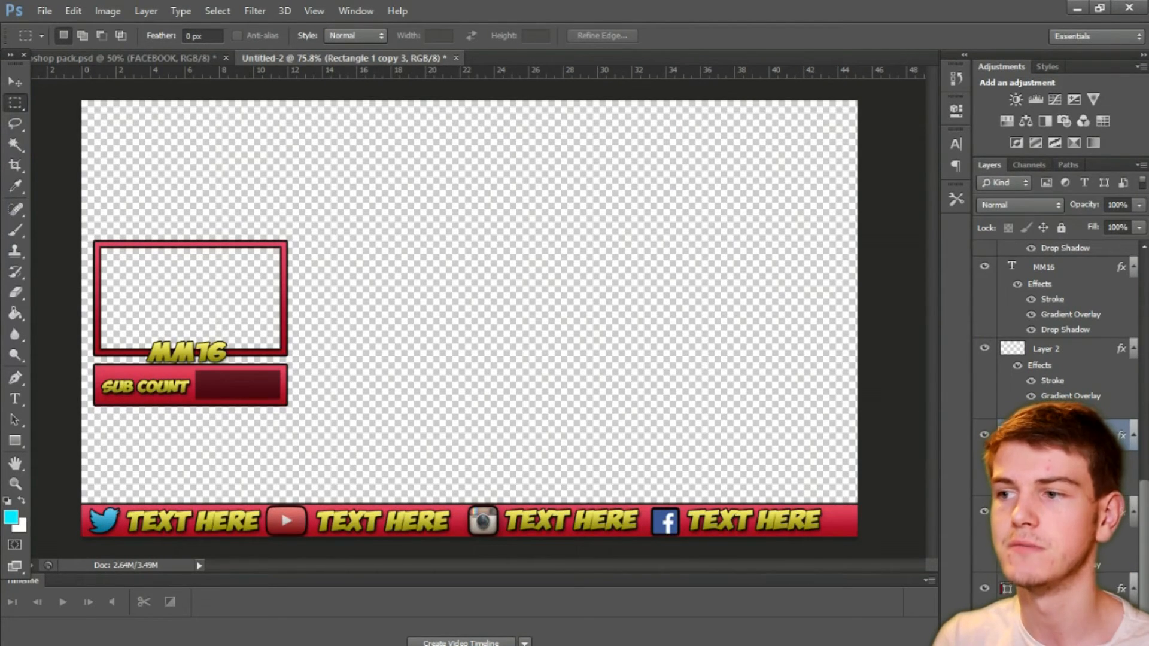
key(v)
drag(347, 526, 342, 117)
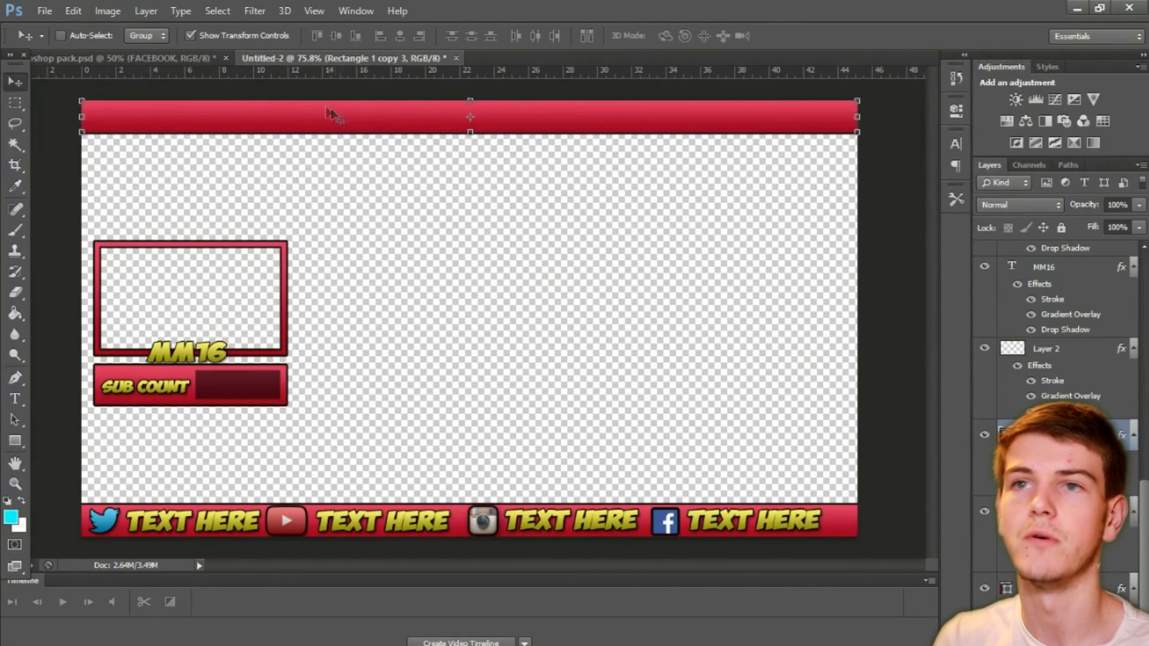
click(14, 102)
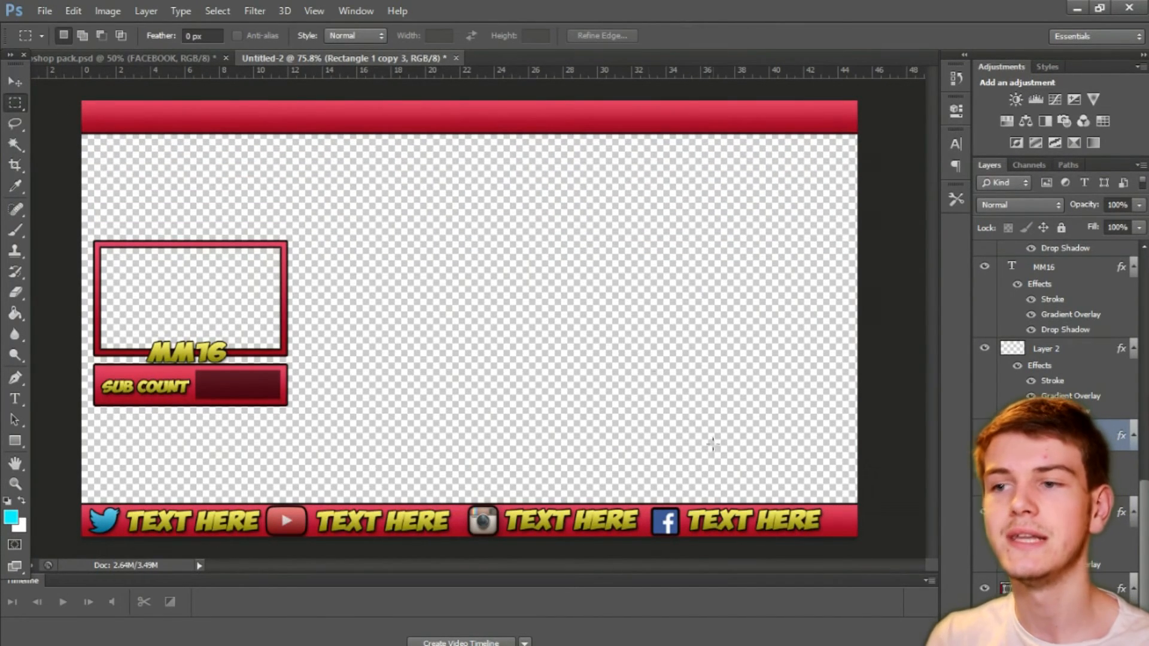
Step: Duplicate the Facebook text layer and move the copy to the left end of the red top bar
drag(1145, 511, 1146, 282)
scroll(1056, 467, down, 1)
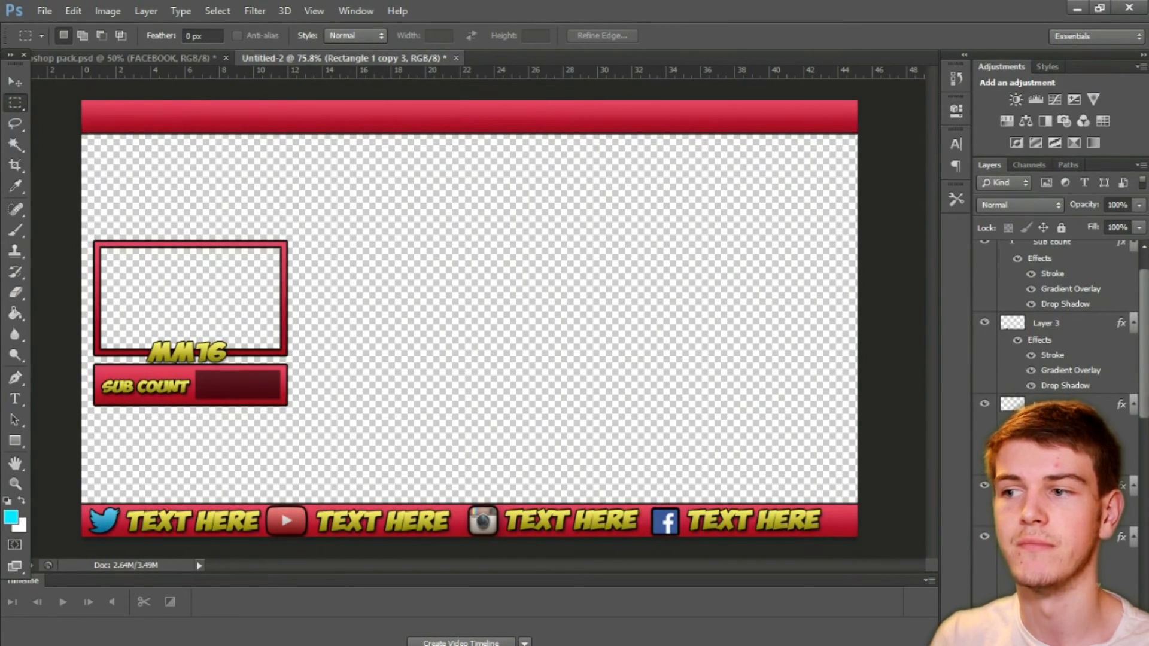
click(1058, 537)
key(v)
key(ctrl+j)
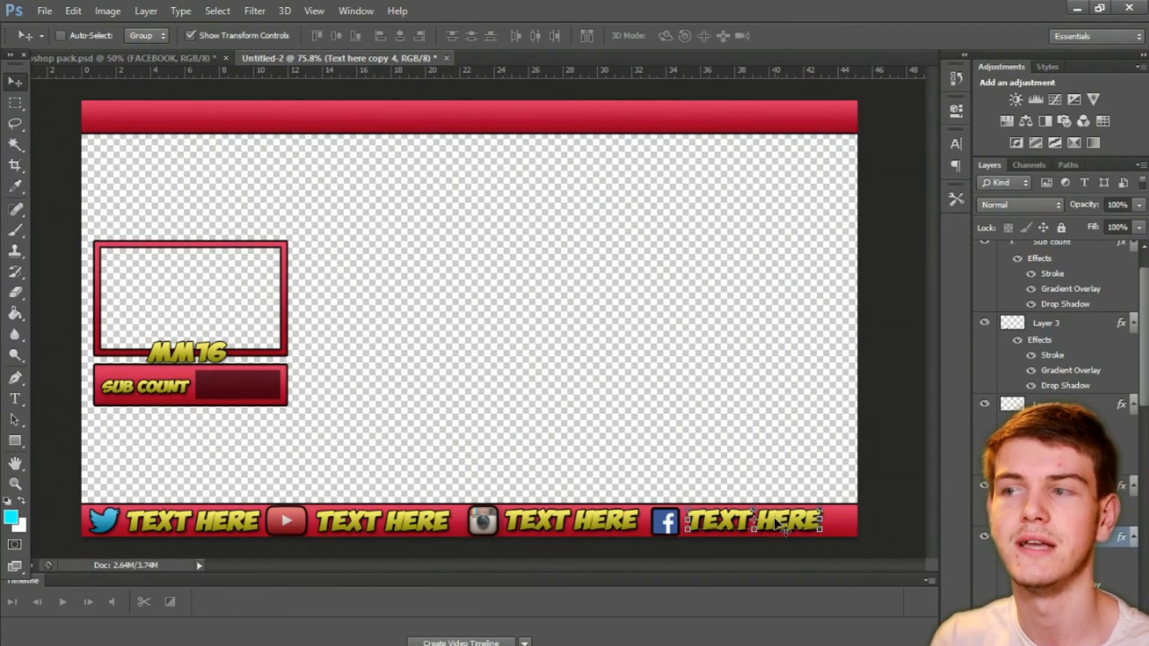
drag(778, 525, 183, 120)
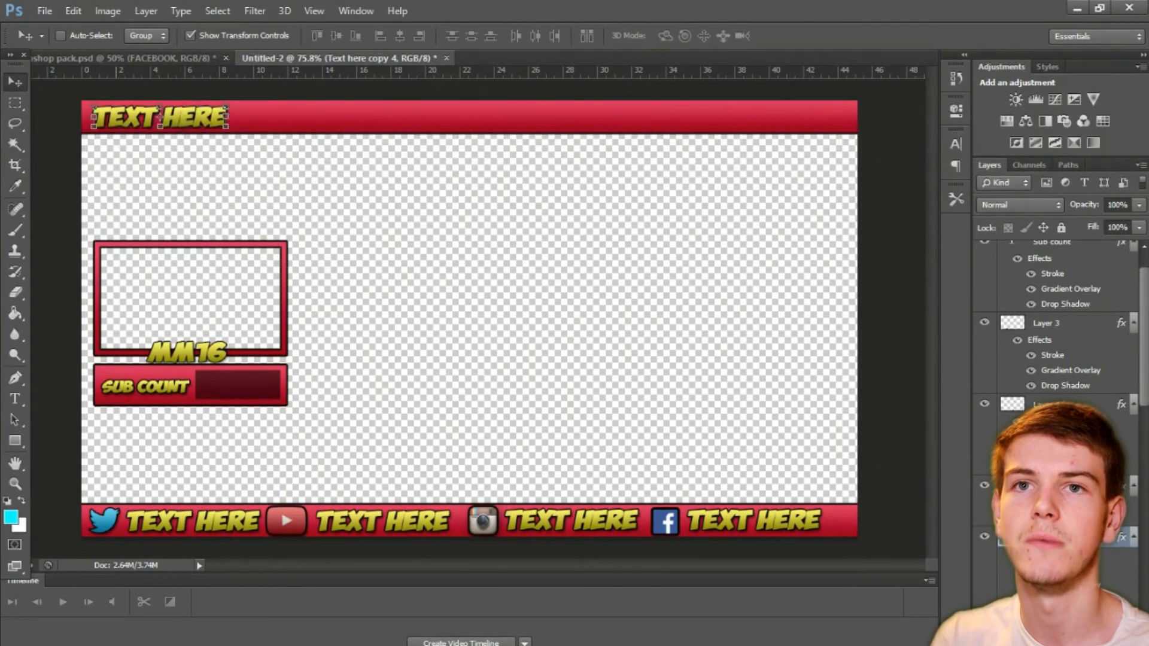
click(13, 101)
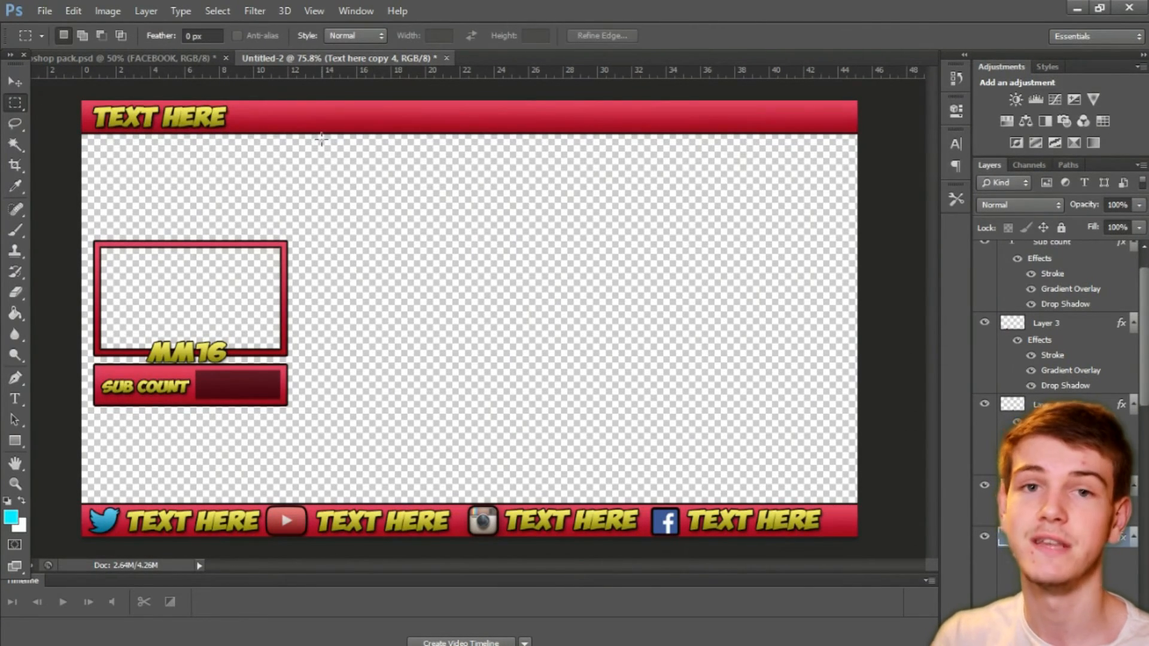
Step: Replace the placeholder text in the top bar with "Most recent donator"
key(t)
click(224, 120)
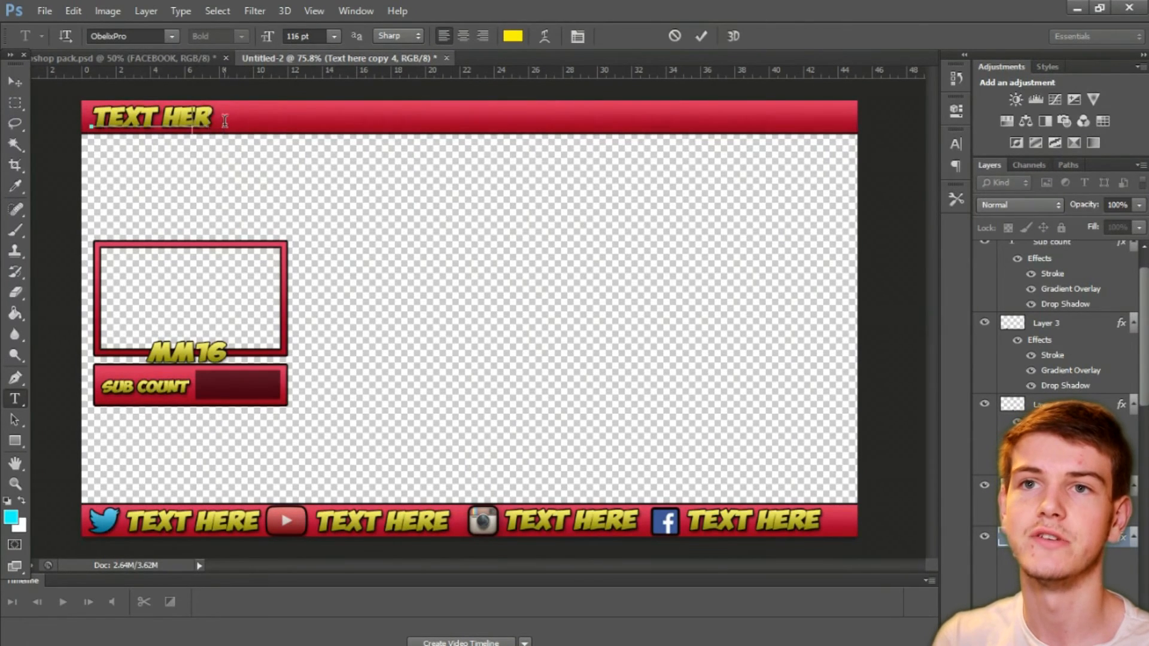
key(BackSpace)
key(BackSpace)
key(BackSpace)
key(BackSpace)
key(BackSpace)
key(BackSpace)
key(BackSpace)
key(BackSpace)
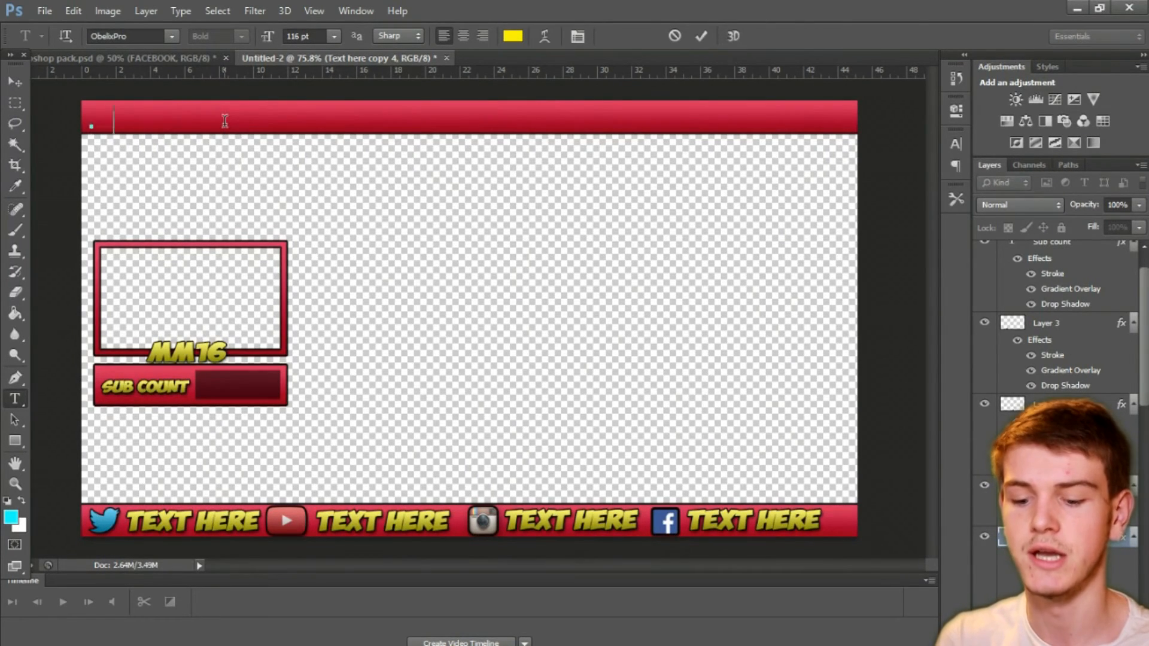
text(MOST D)
key(BackSpace)
key(BackSpace)
text(R)
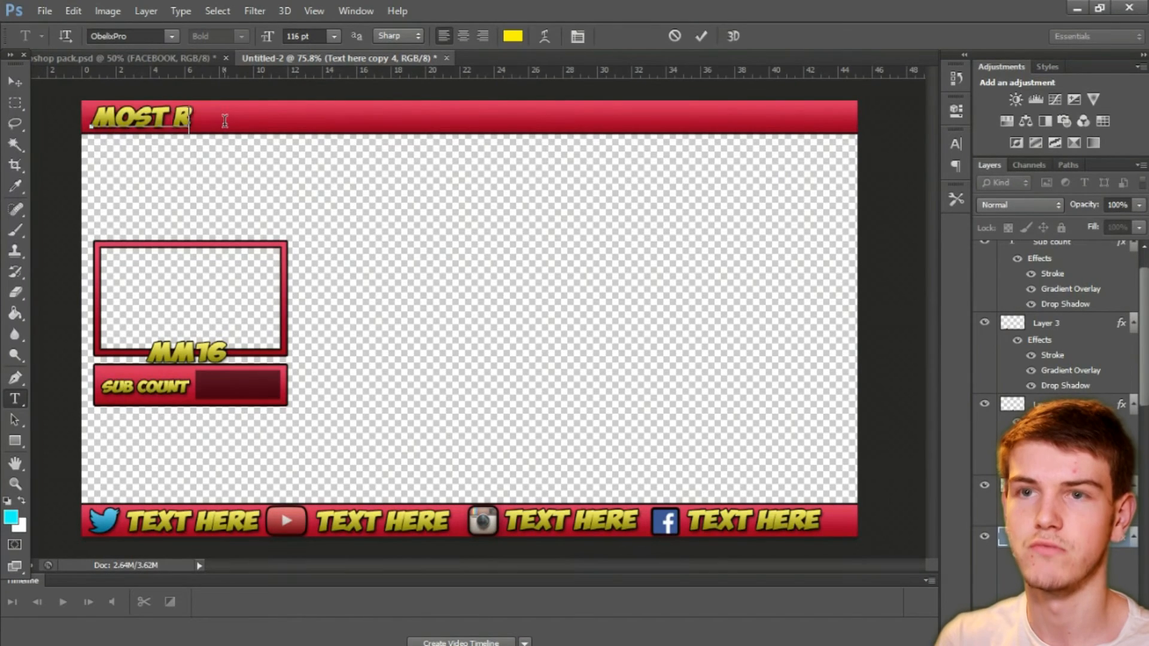
text(ECENT DONATOR)
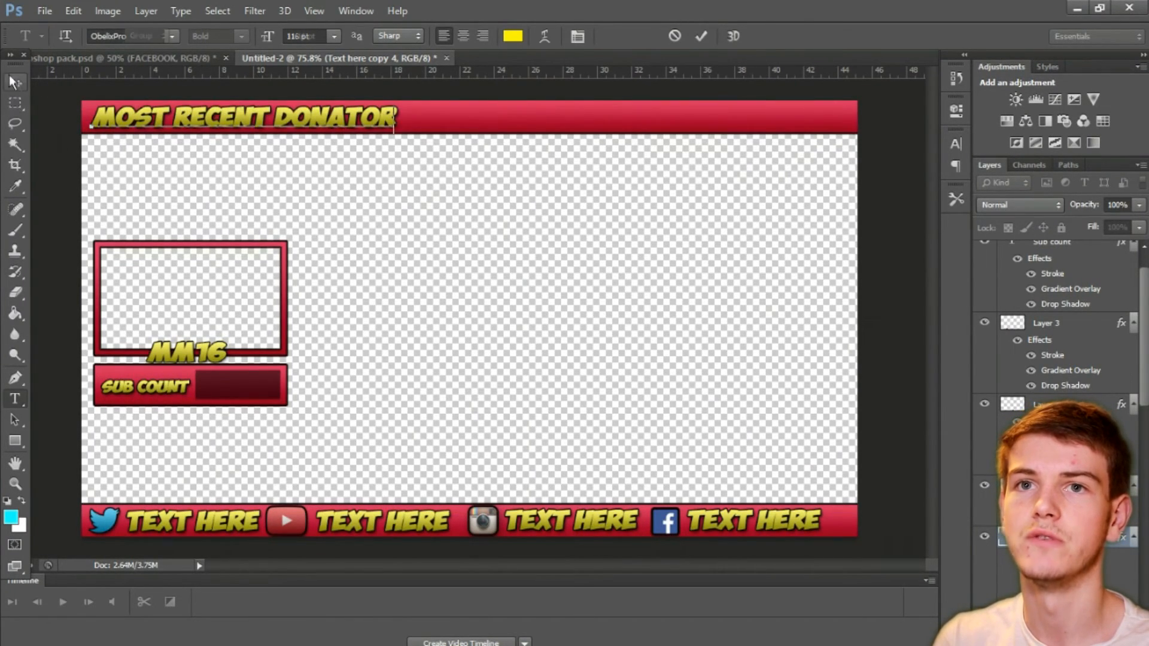
click(13, 82)
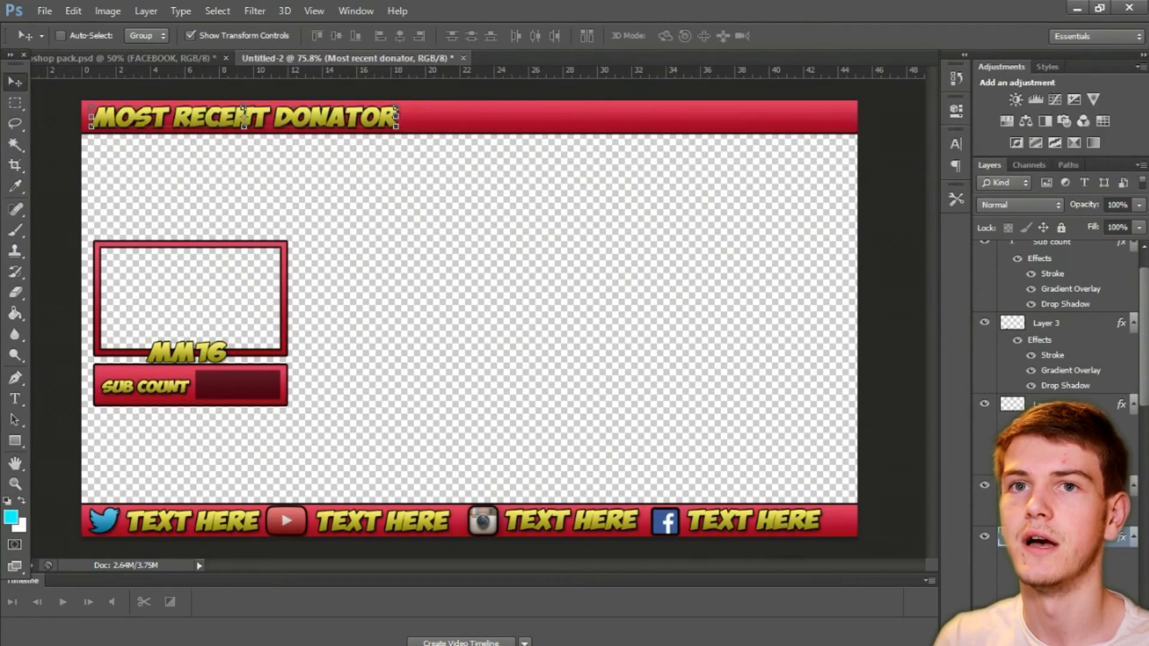
click(15, 102)
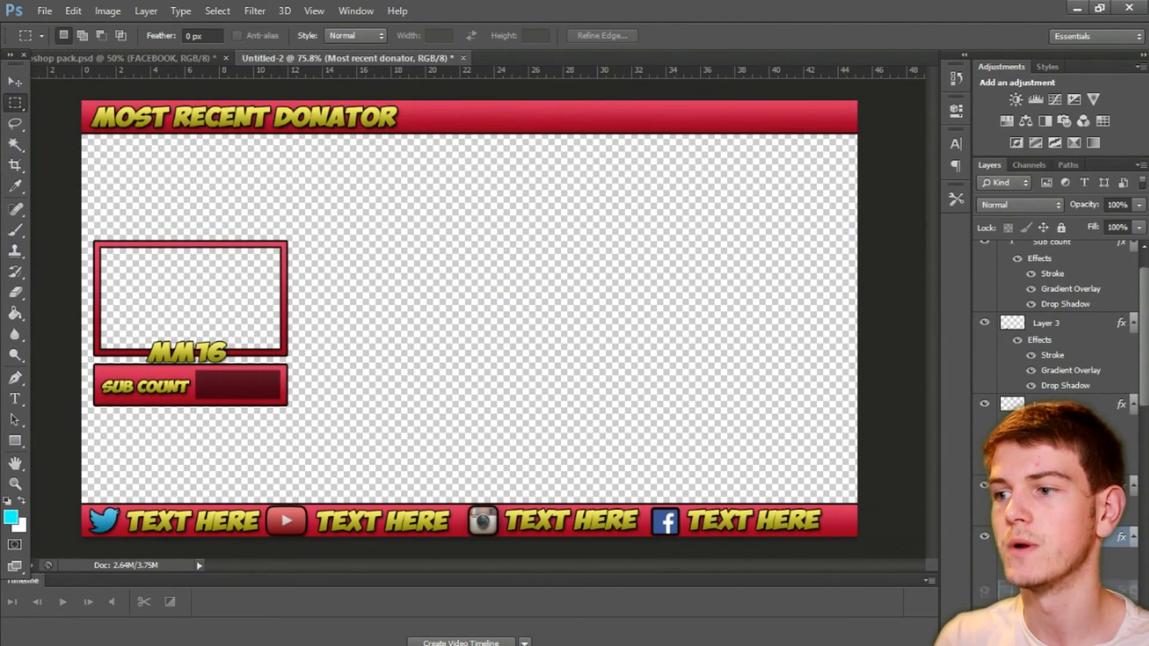
Step: Duplicate the "Most recent donator" text into the top bar's right half and change the copy to "top donator"
click(24, 82)
drag(323, 126, 715, 113)
key(t)
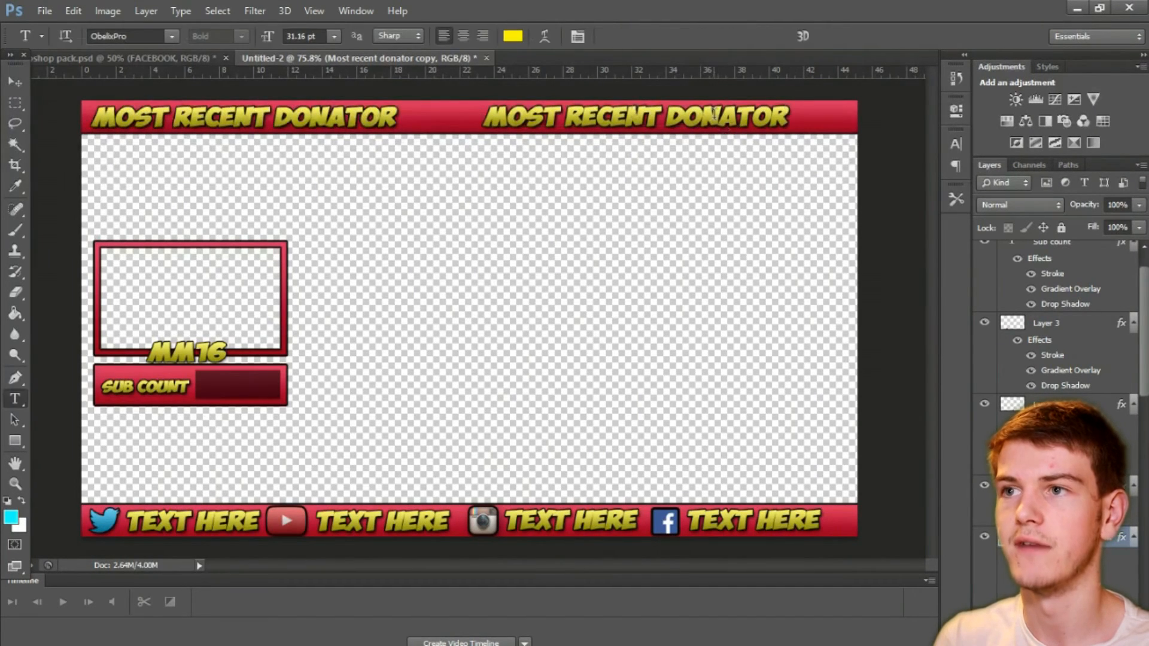
drag(795, 123, 480, 134)
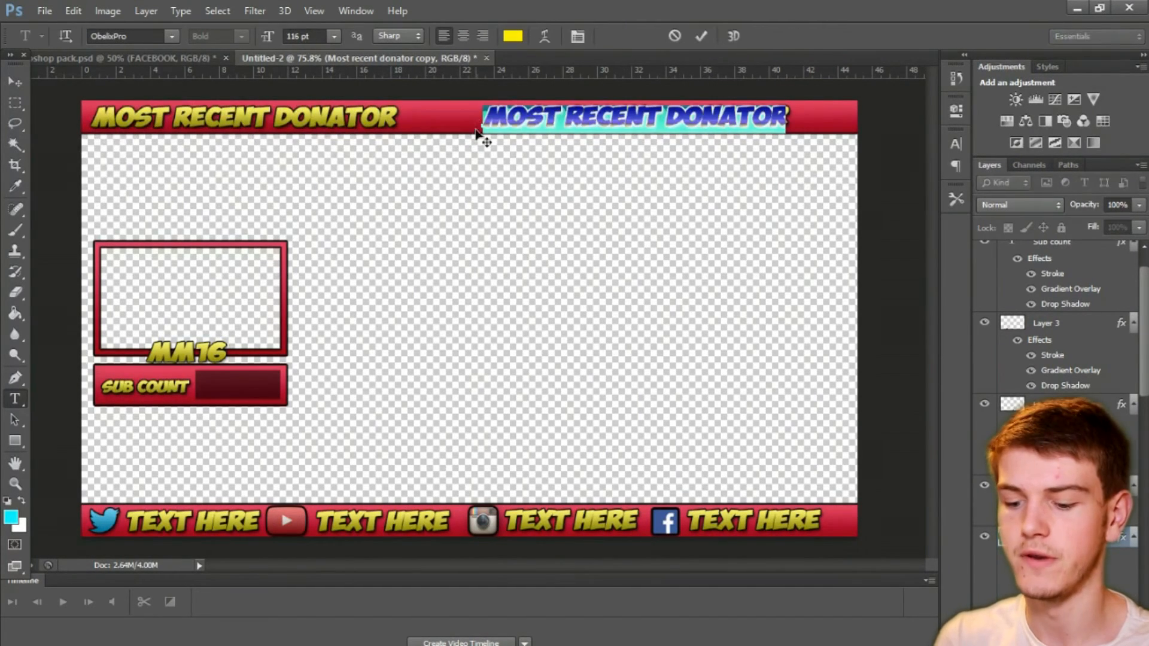
key(BackSpace)
text(TOP DONATO)
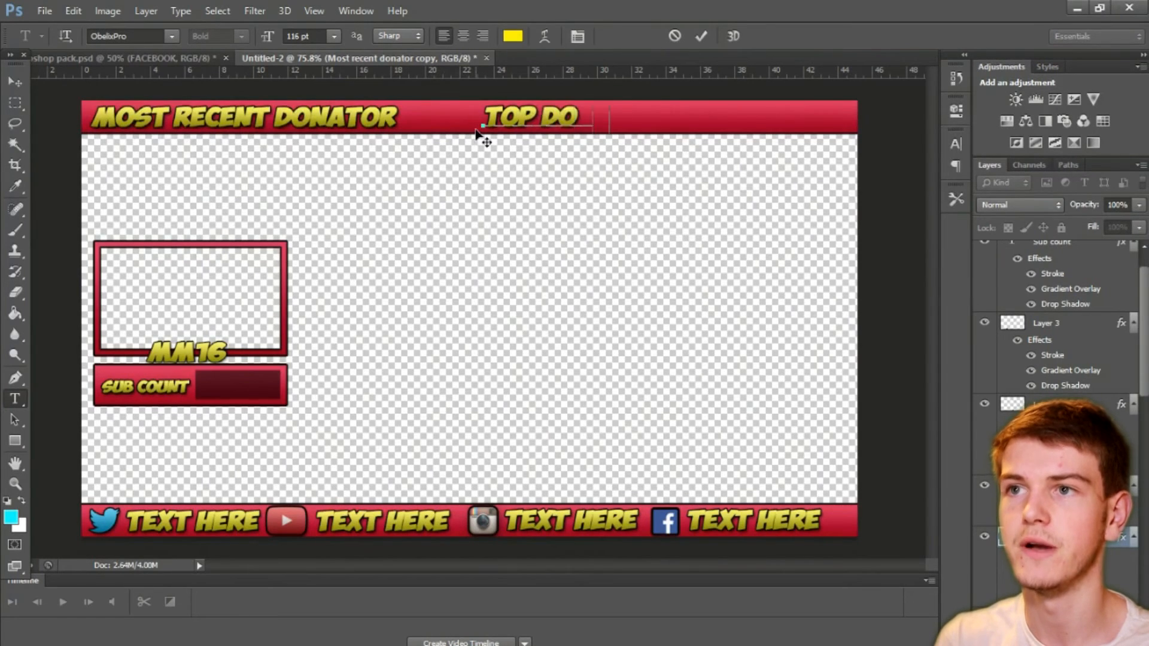
Step: Shift the "top donator" text further right within the top bar
click(15, 81)
drag(606, 117, 667, 118)
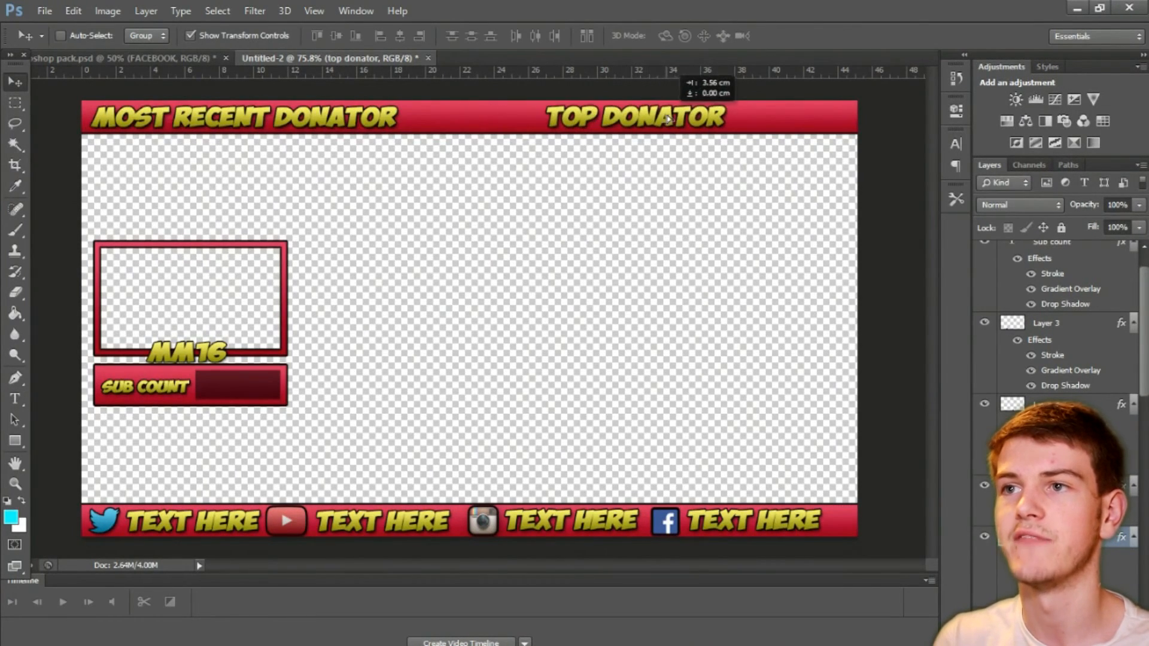
click(15, 103)
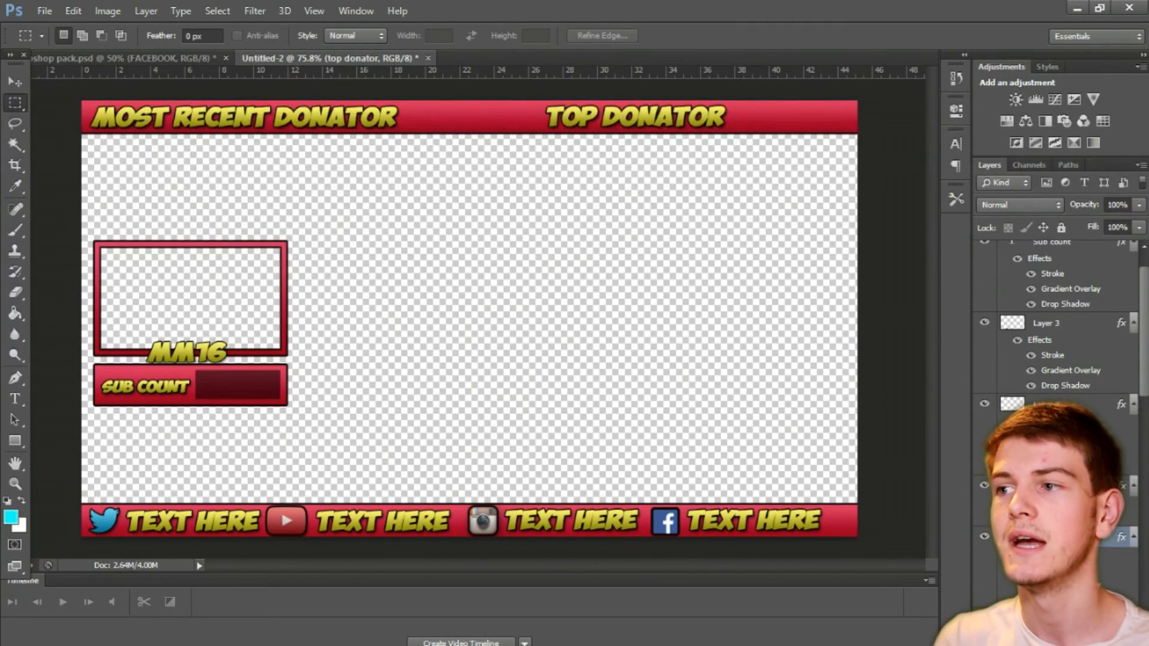
Step: Duplicate the Sub count bar's dark rectangle, place the copy between the two donator texts and widen it to about 156%
scroll(1147, 328, down, 10)
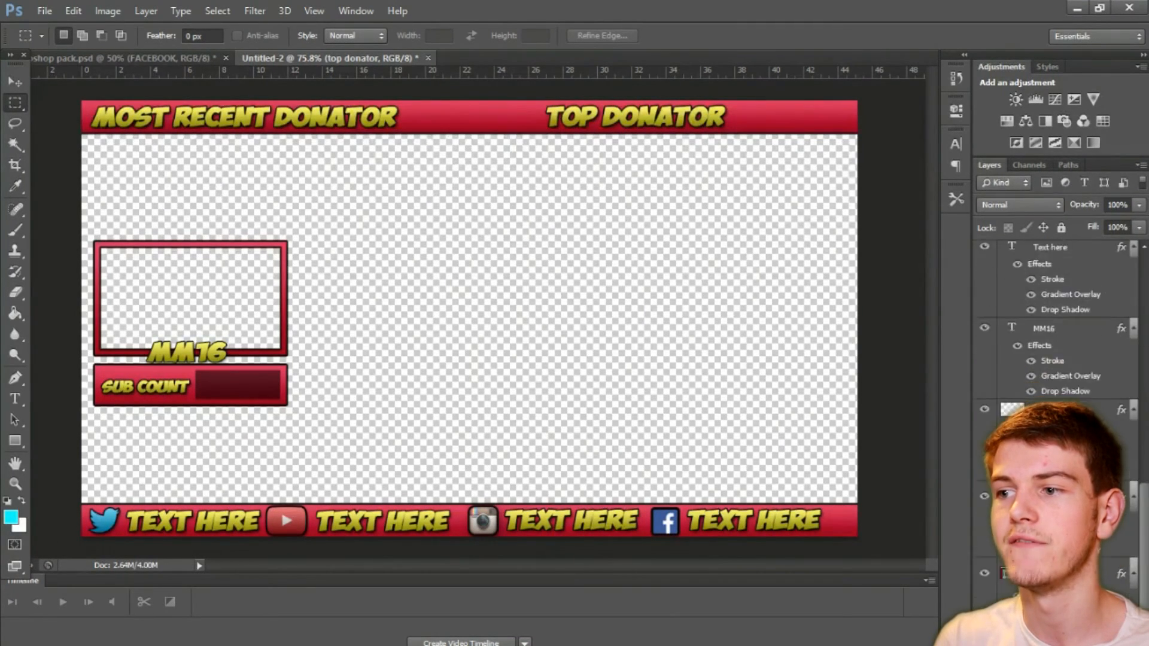
drag(1146, 576, 1141, 293)
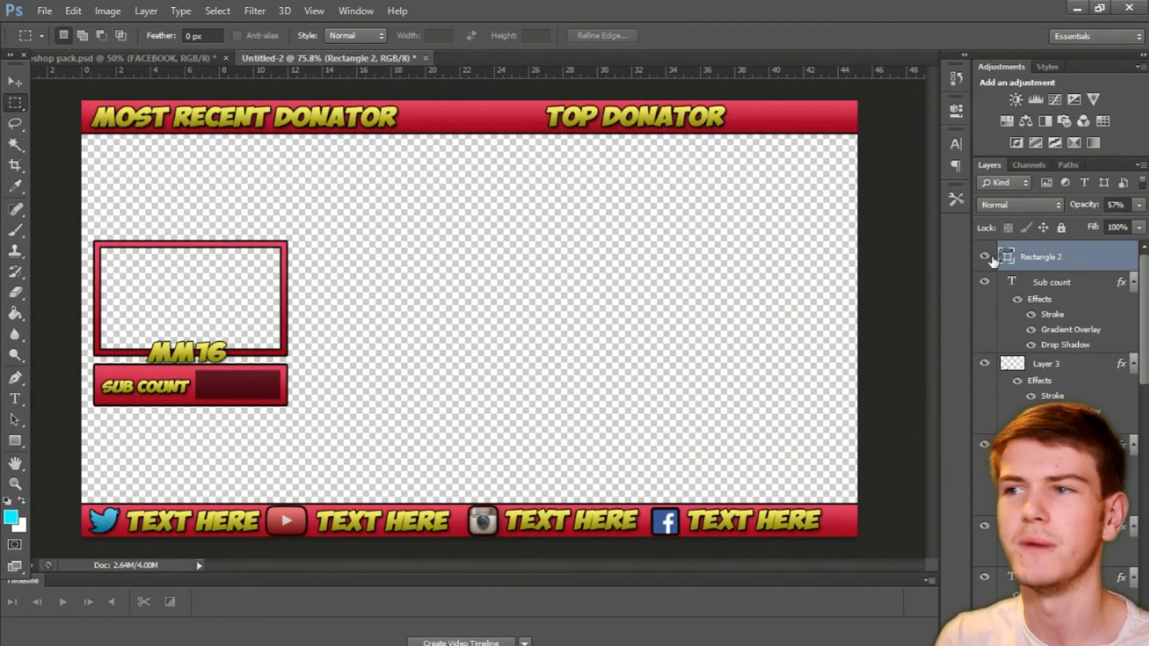
click(1018, 256)
key(5)
key(7)
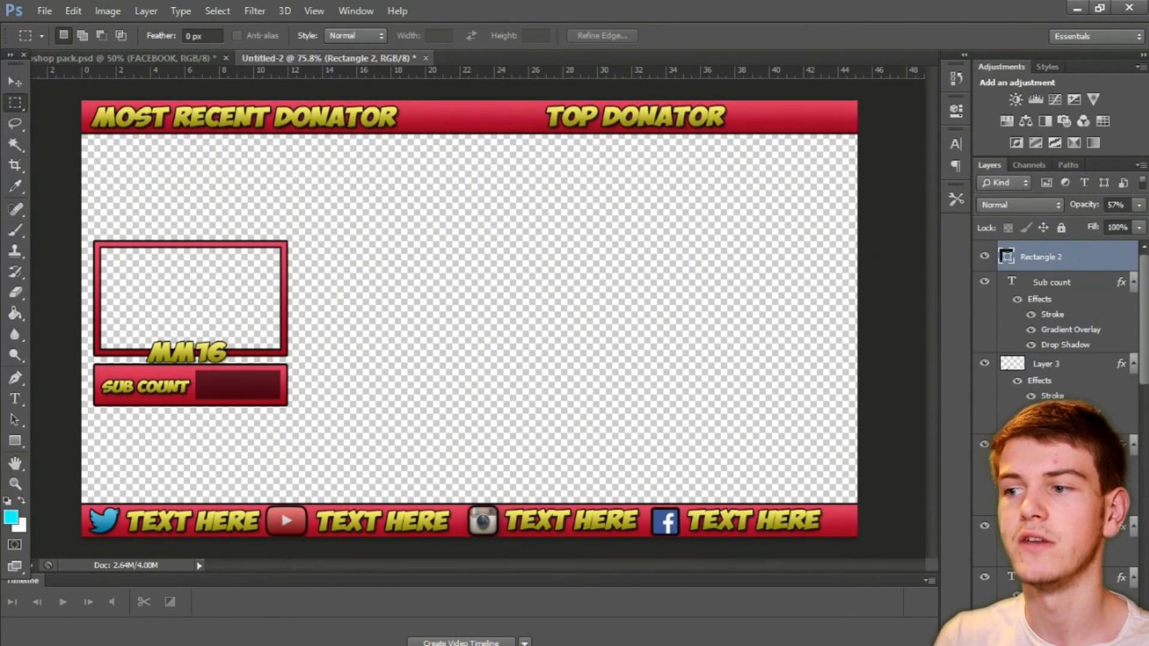
key(ctrl+j)
click(16, 81)
drag(268, 385, 553, 116)
key(ctrl+t)
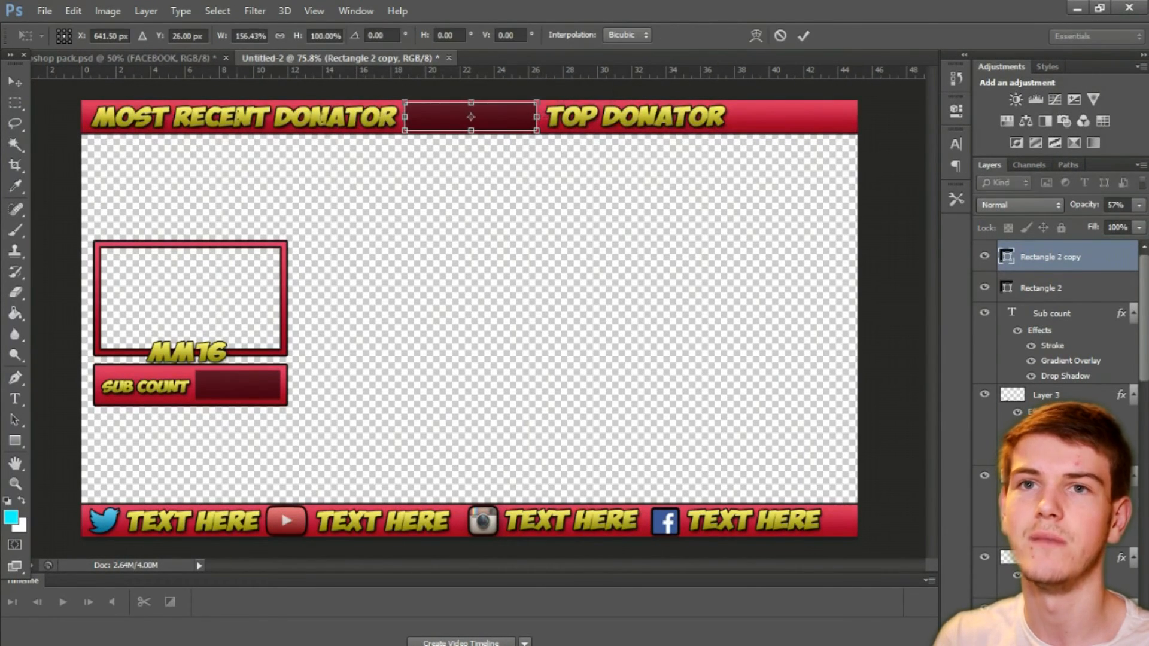
click(15, 81)
click(494, 265)
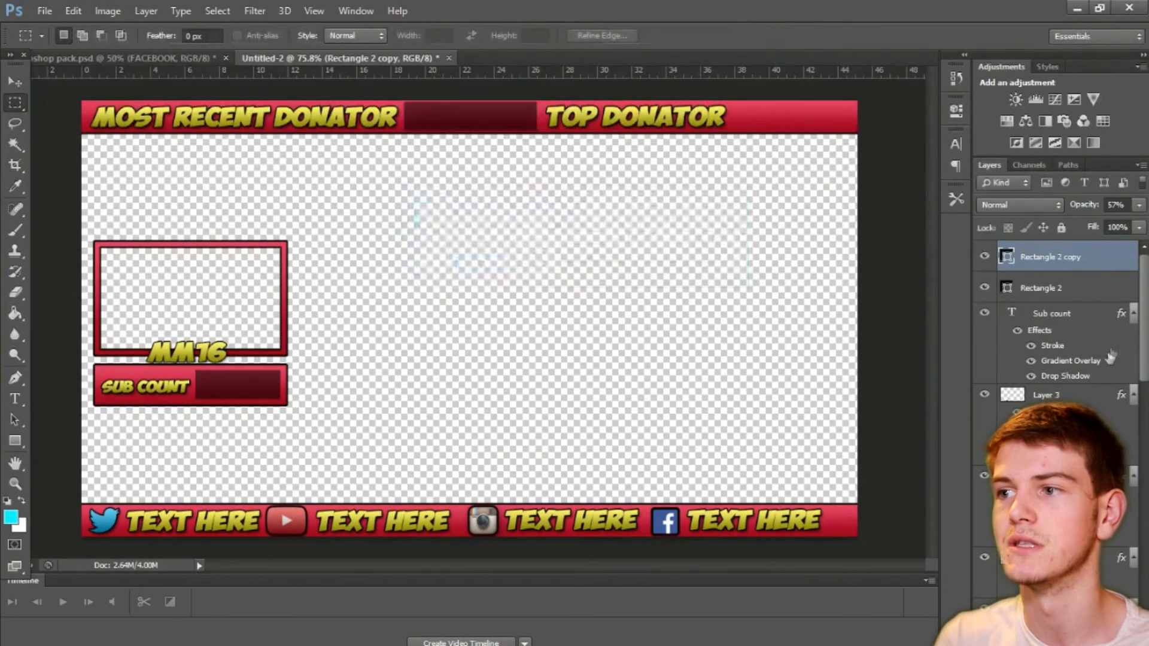
Step: Narrow the "Most recent donator" text to about 84% width and apply the transformation
scroll(1059, 312, down, 3)
click(1059, 449)
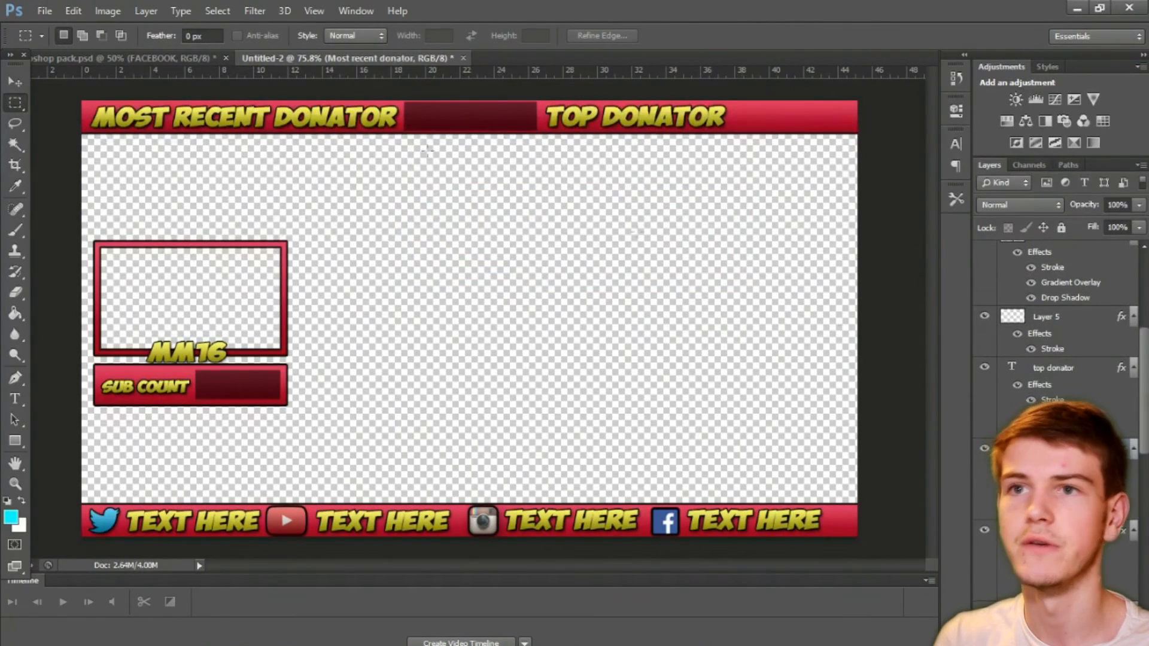
key(v)
drag(398, 127, 349, 133)
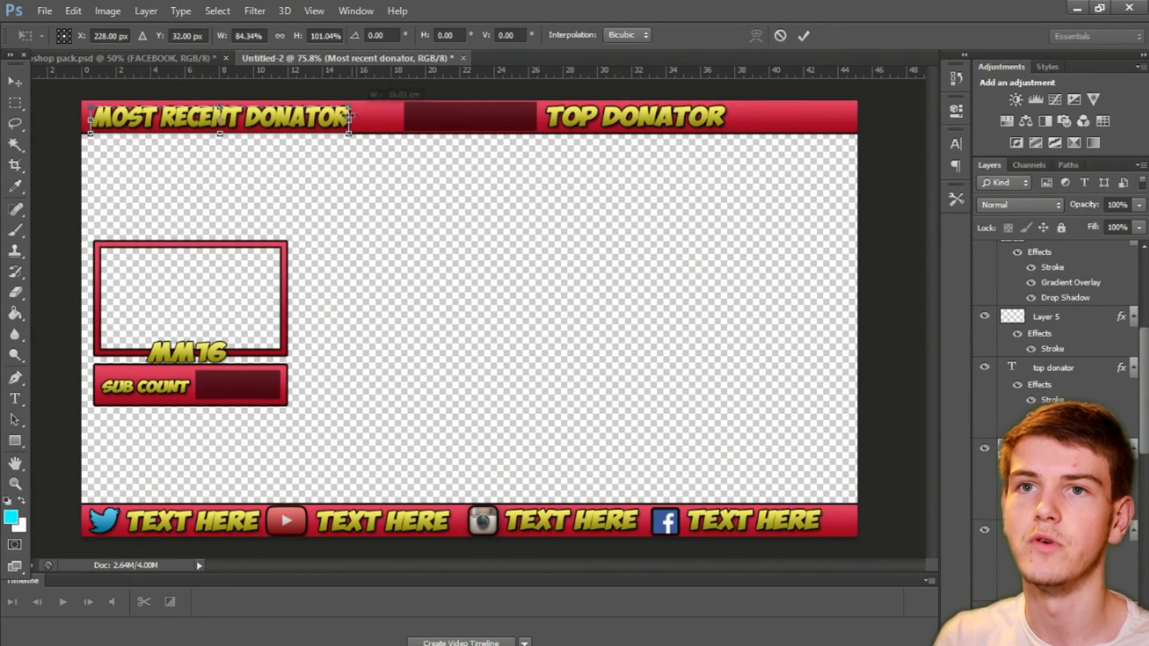
click(16, 105)
click(495, 266)
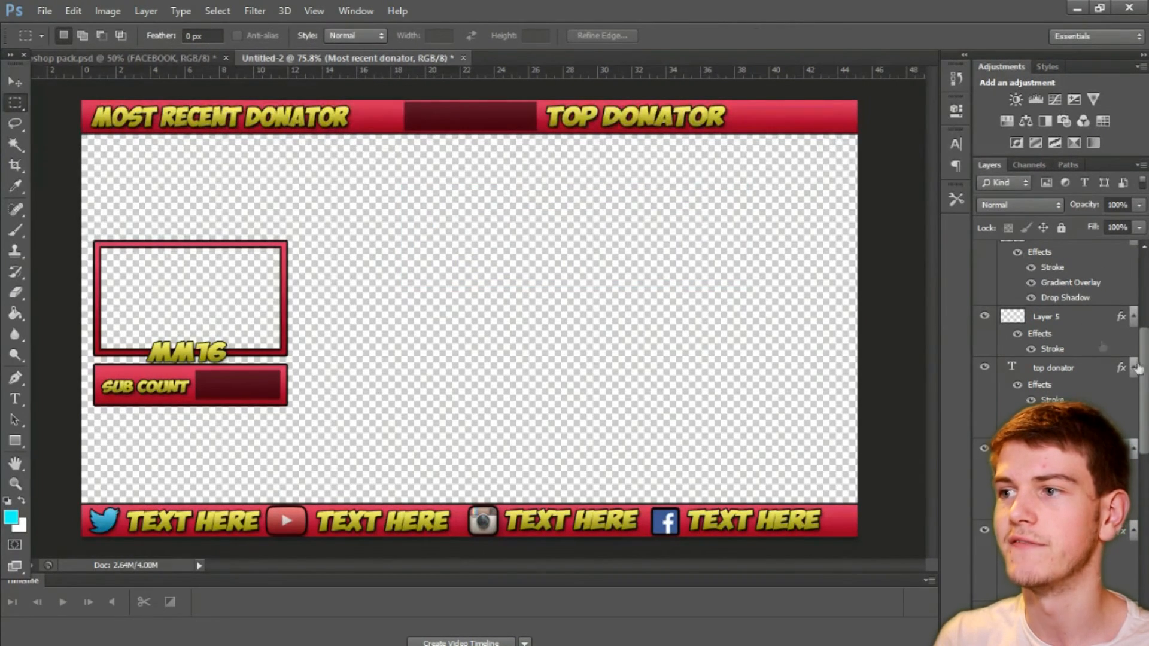
Step: Stretch the top bar's dark rectangle leftward to about 137% width, up to the "Most recent donator" text, and apply the transformation
scroll(1103, 346, up, 5)
click(1088, 257)
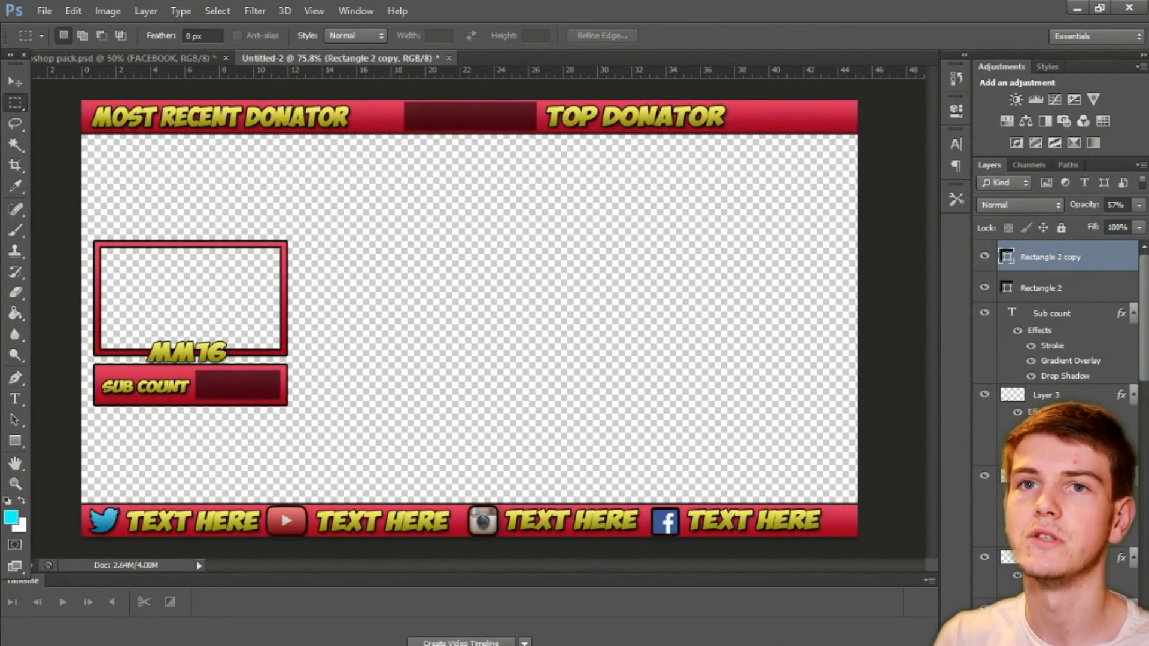
key(v)
drag(401, 116, 356, 116)
click(14, 88)
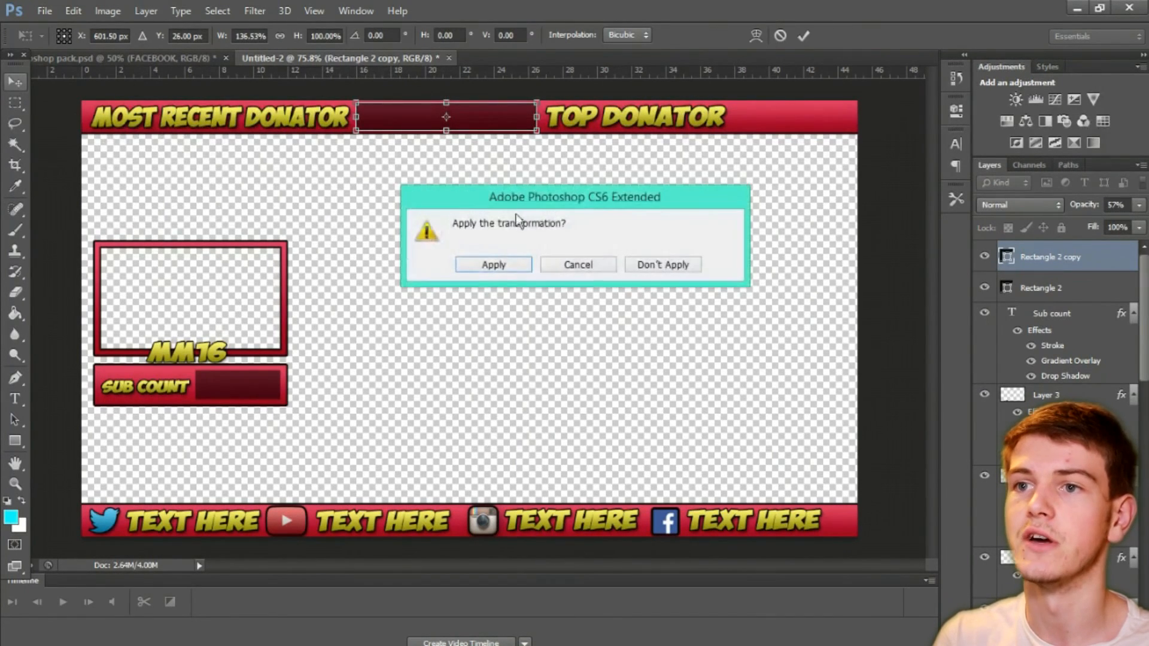
click(498, 266)
Step: Duplicate the top bar's dark rectangle, place the copy right of "top donator", narrow it to about 67% and apply the transformation
drag(1056, 256, 1114, 638)
drag(386, 116, 733, 117)
key(ctrl+t)
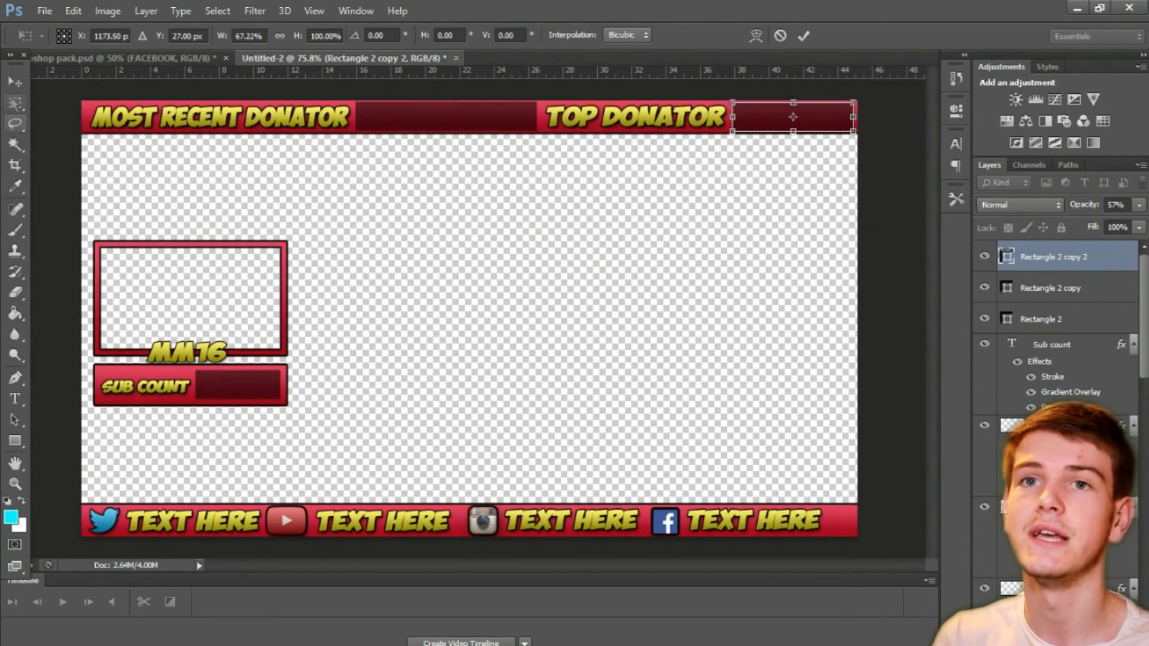
key(m)
click(487, 264)
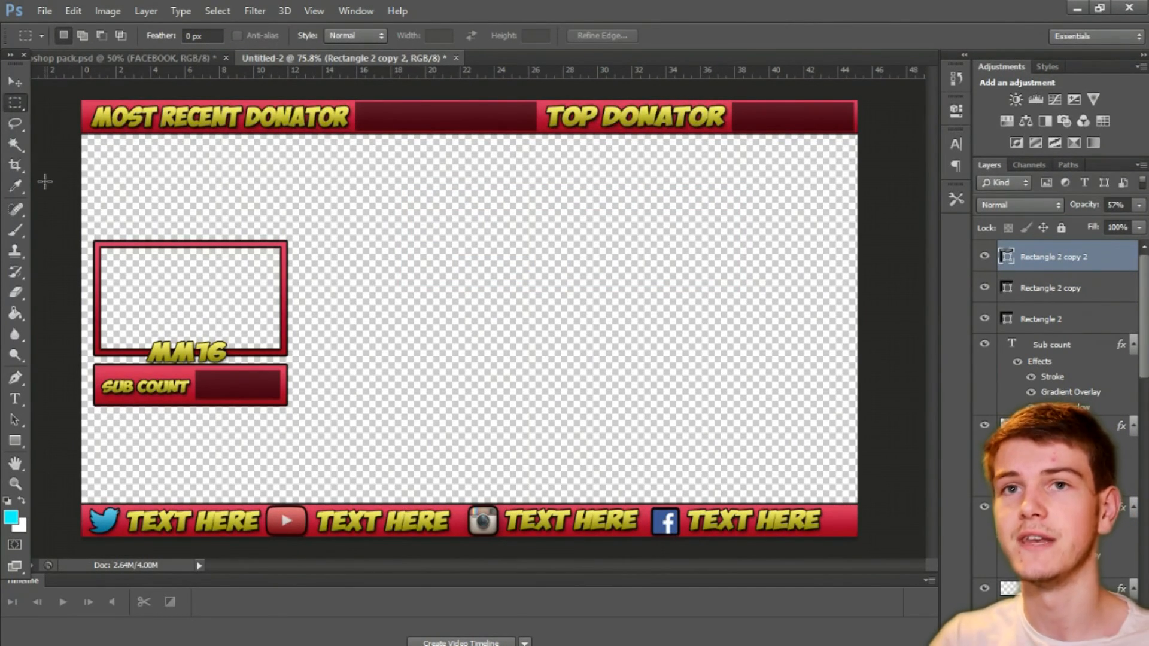
Step: Save the overlay as a PNG named "Stream overlay" in the Recordings folder with smallest/slow compression and no interlacing
click(48, 12)
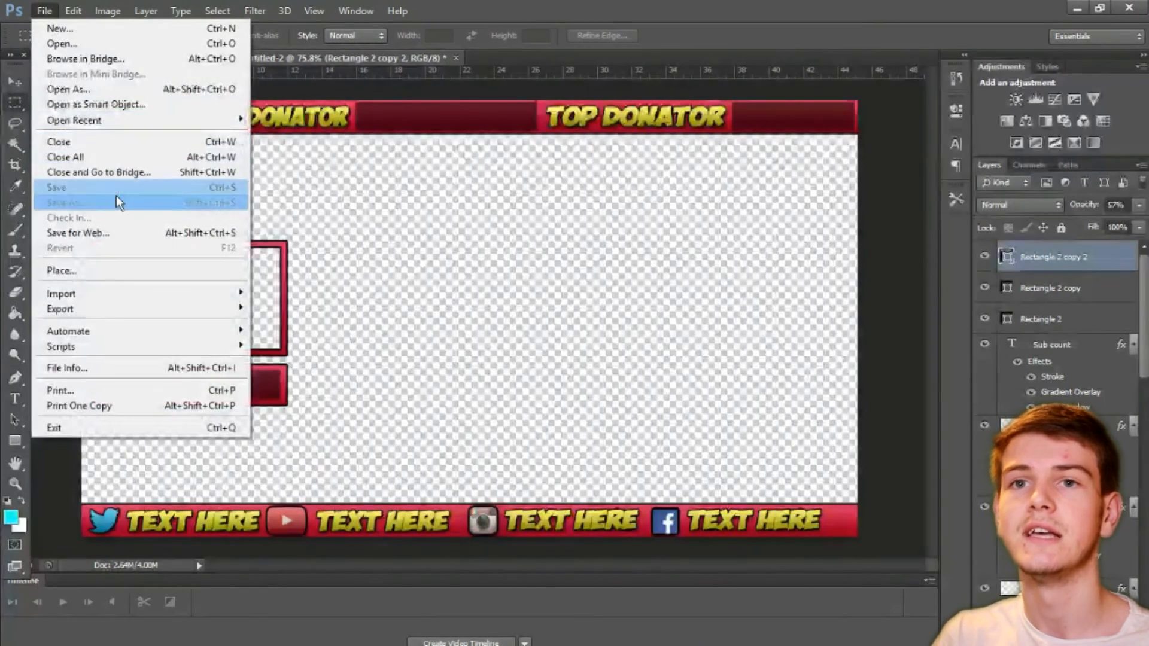
click(116, 198)
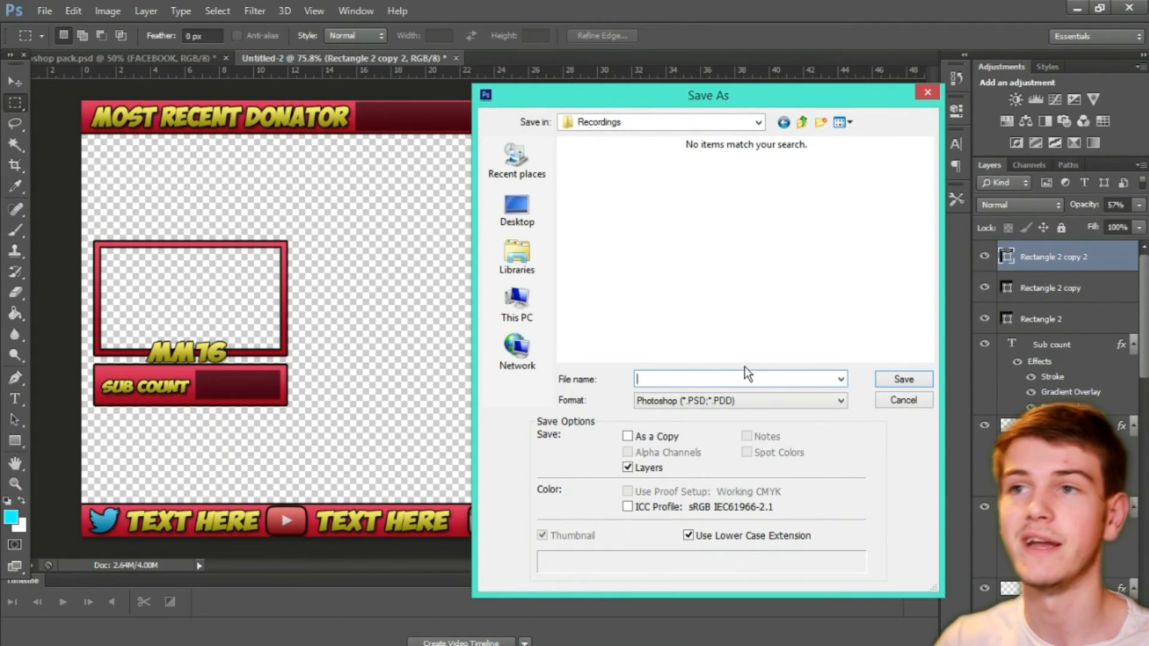
text(s)
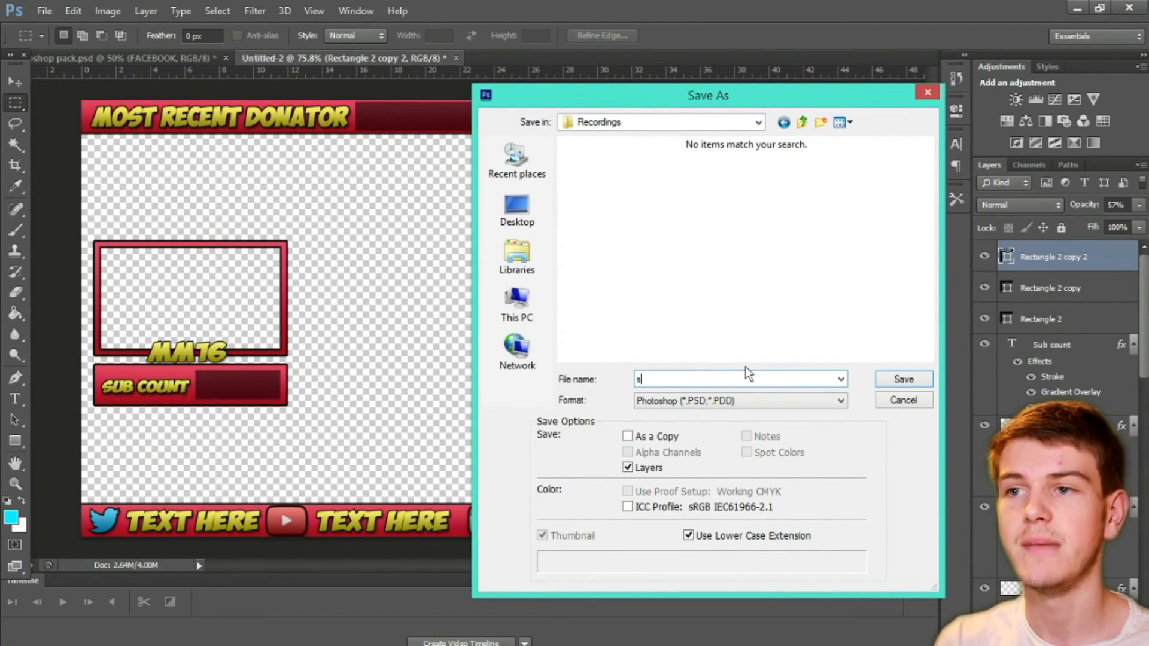
key(BackSpace)
text(Stream o)
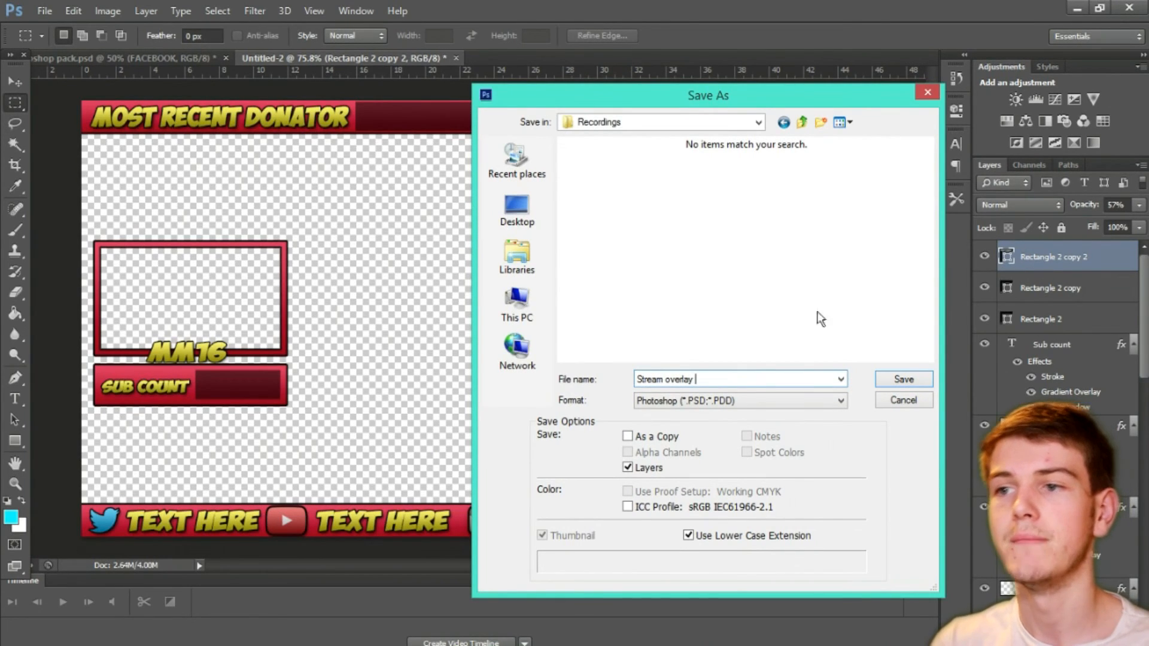
text(verlay)
click(742, 401)
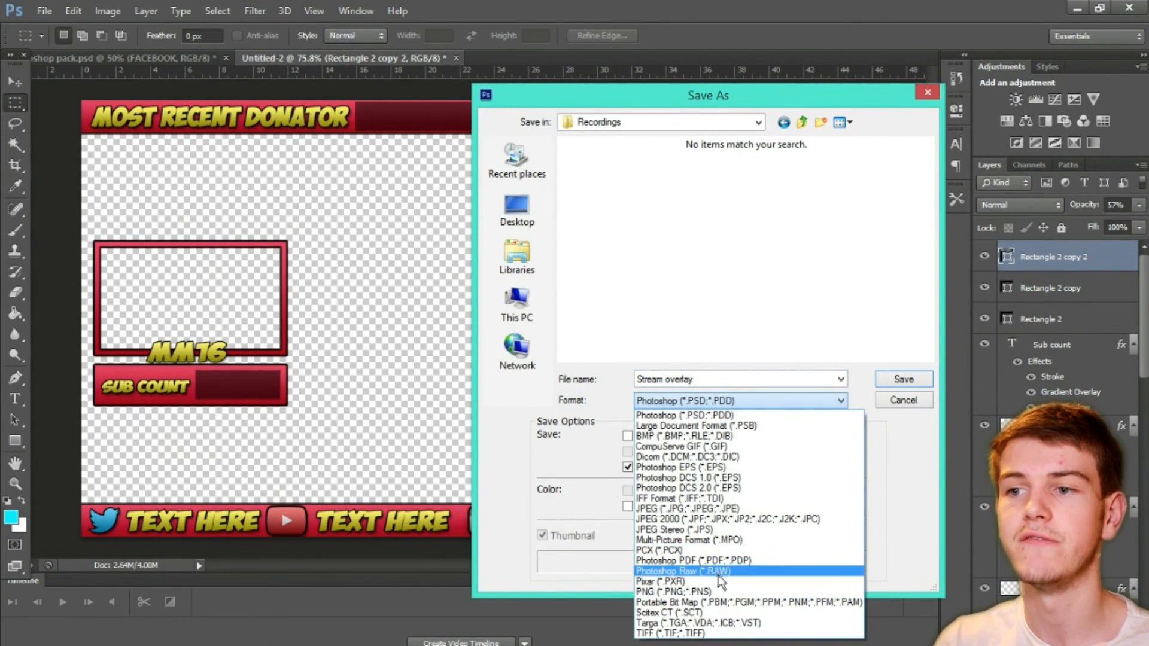
click(715, 567)
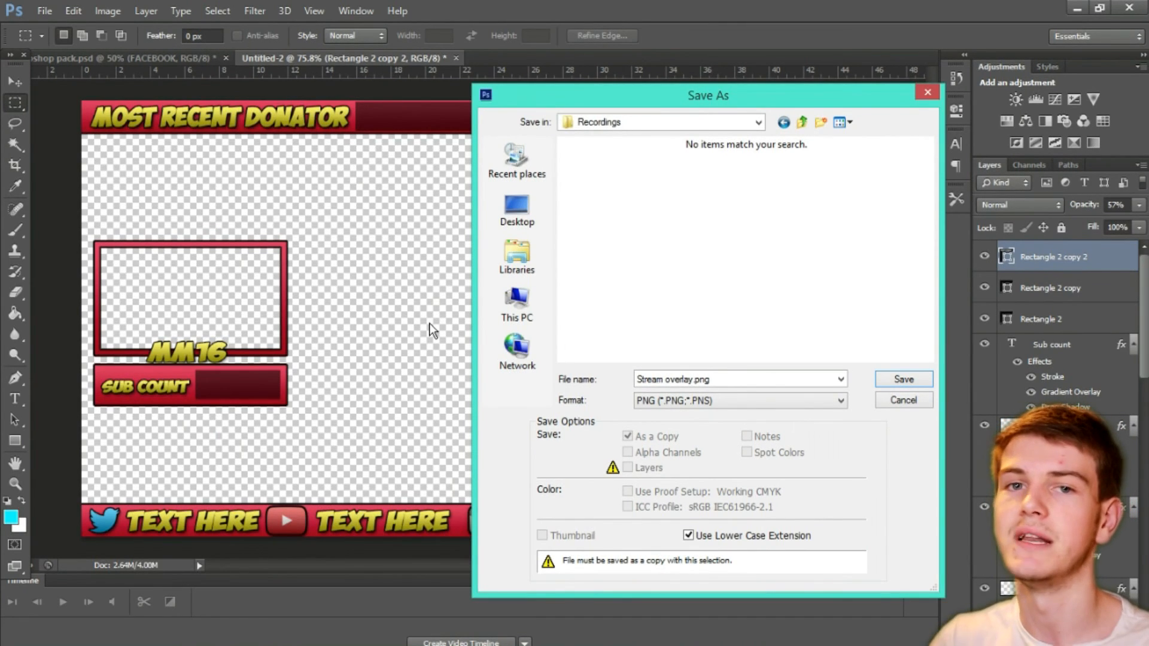
click(913, 385)
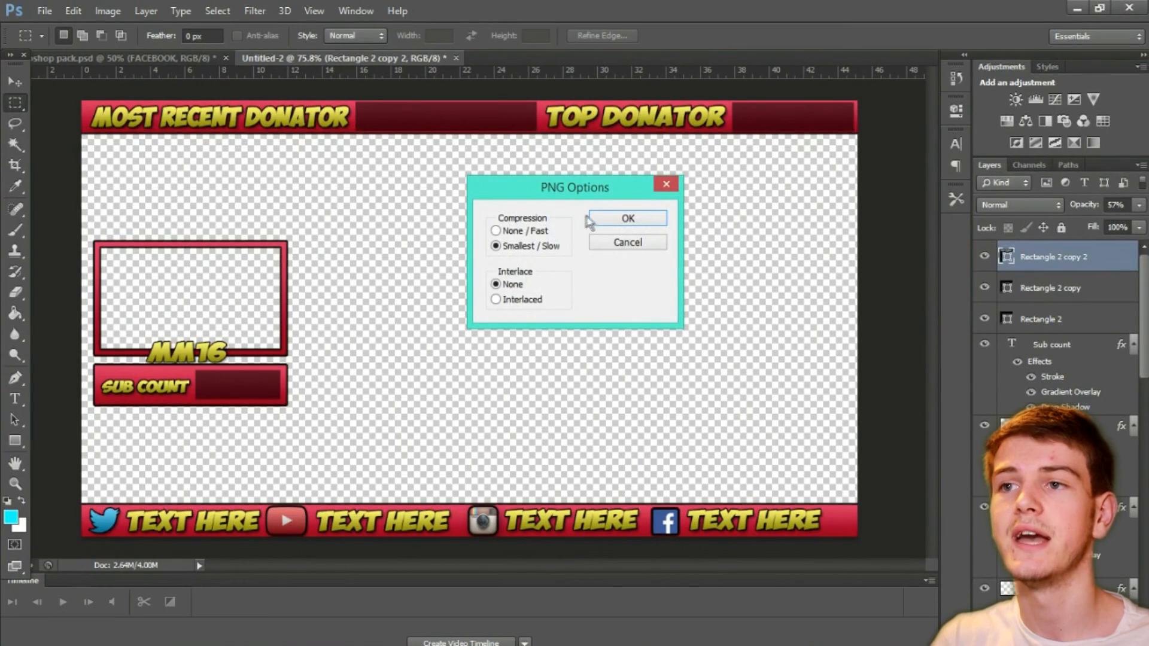
click(622, 218)
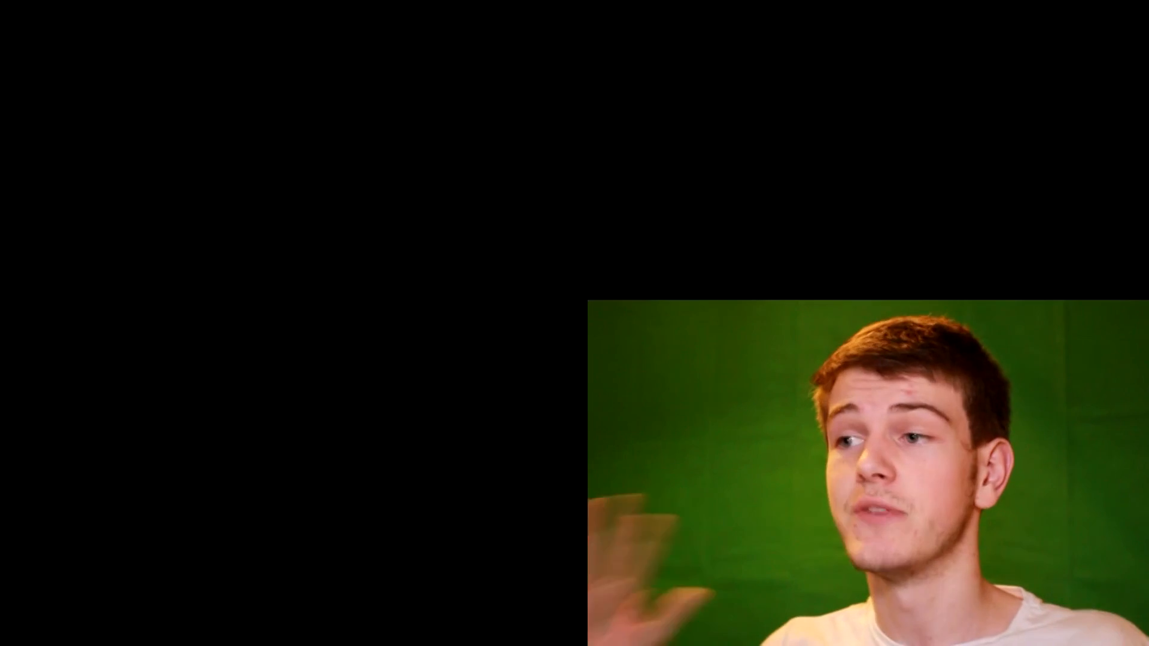